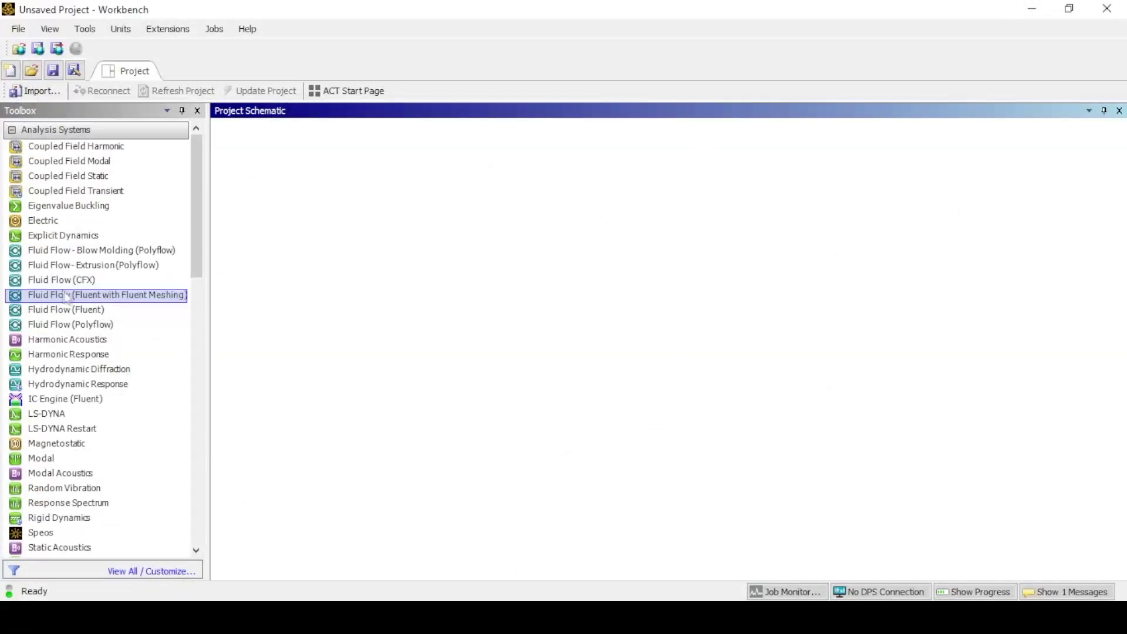
# Step: Add a Fluid Flow (Fluent) system to the schematic and start a New DesignModeler Geometry
pyautogui.moveTo(65, 310); pyautogui.dragTo(277, 208)
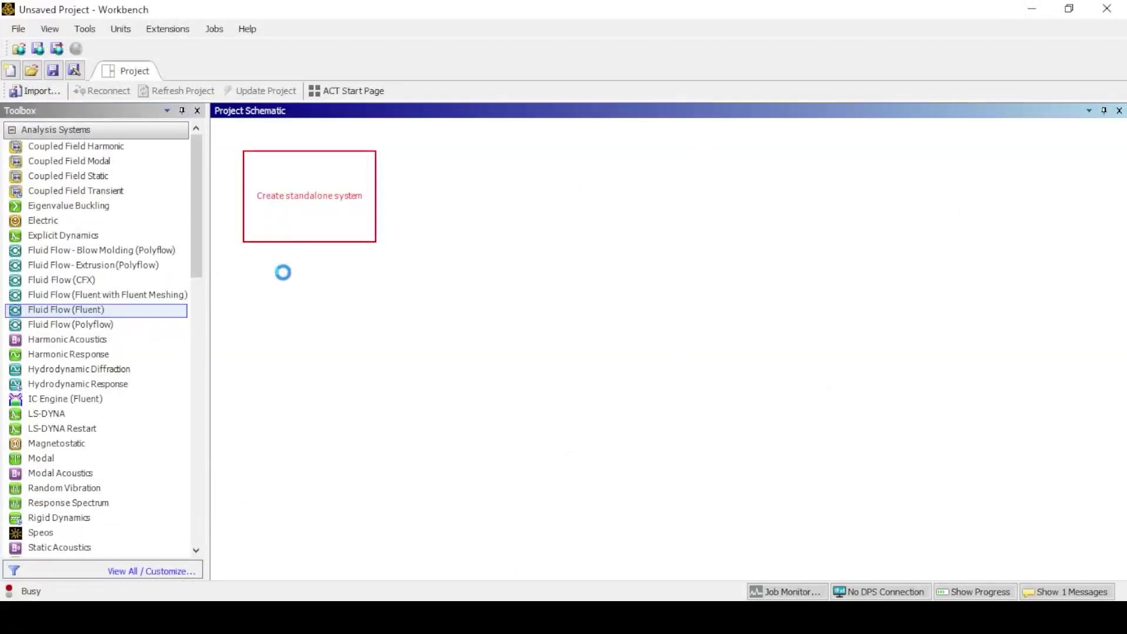
pyautogui.rightClick(314, 202)
pyautogui.click(366, 206)
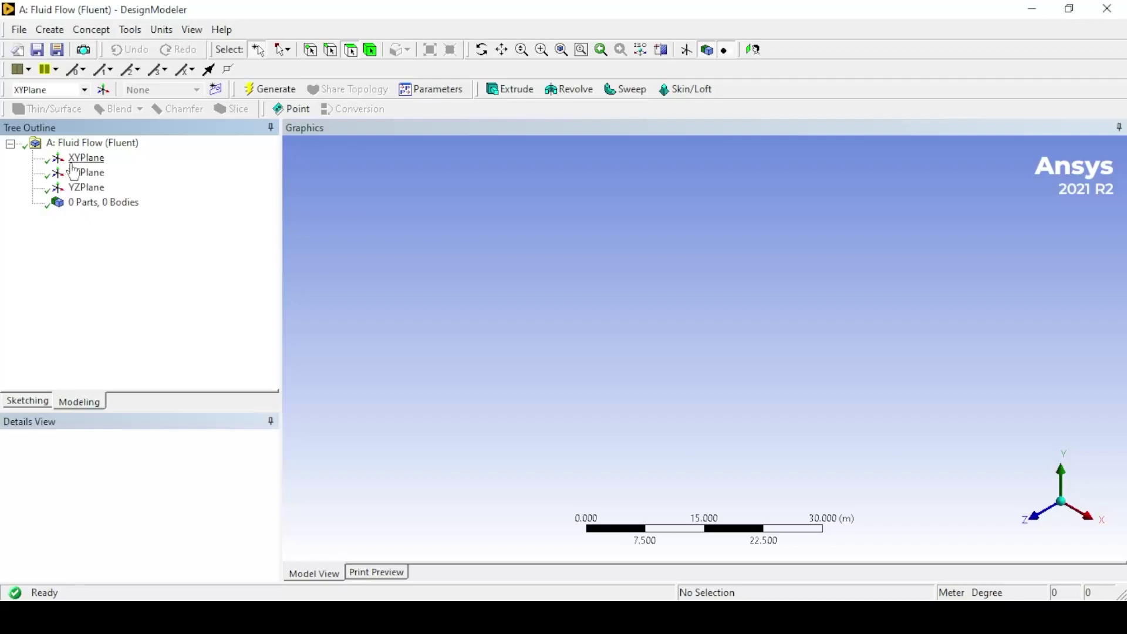
# Step: Face the XYPlane and sketch a rectangle from the origin up and to the right
pyautogui.click(84, 157)
pyautogui.rightClick(86, 159)
pyautogui.click(113, 170)
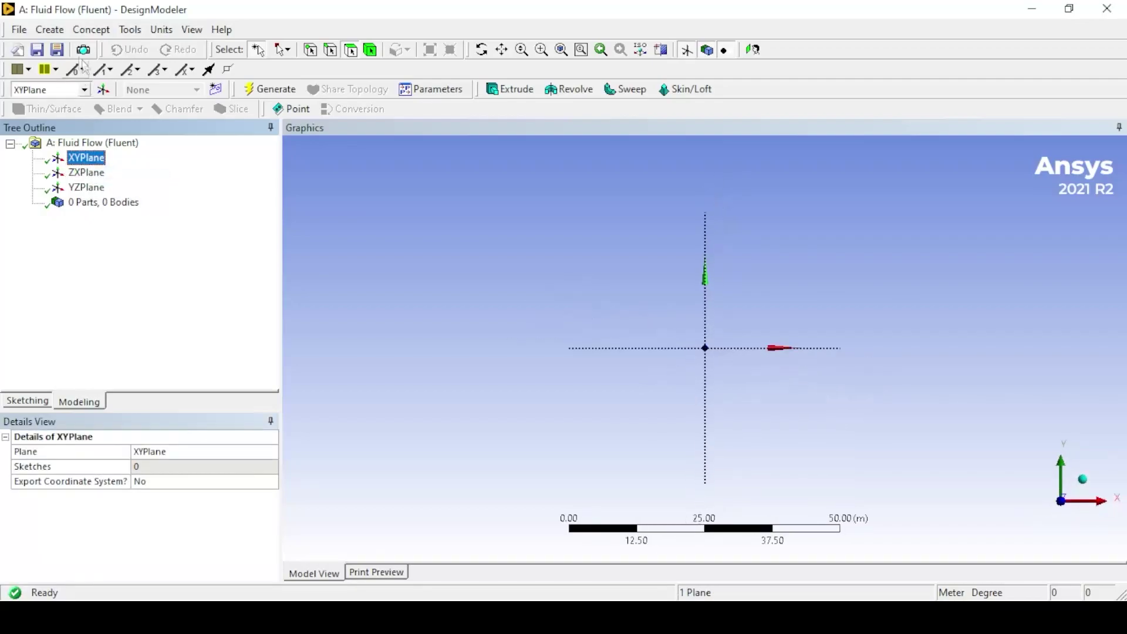
pyautogui.click(50, 29)
pyautogui.moveTo(130, 369)
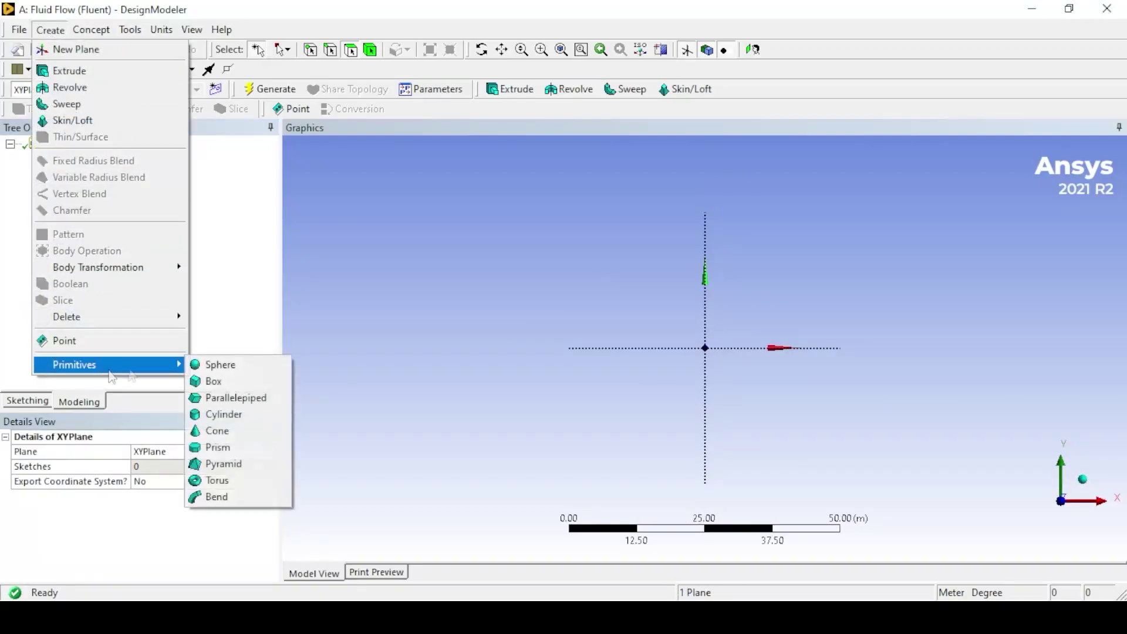
pyautogui.click(231, 285)
pyautogui.click(28, 400)
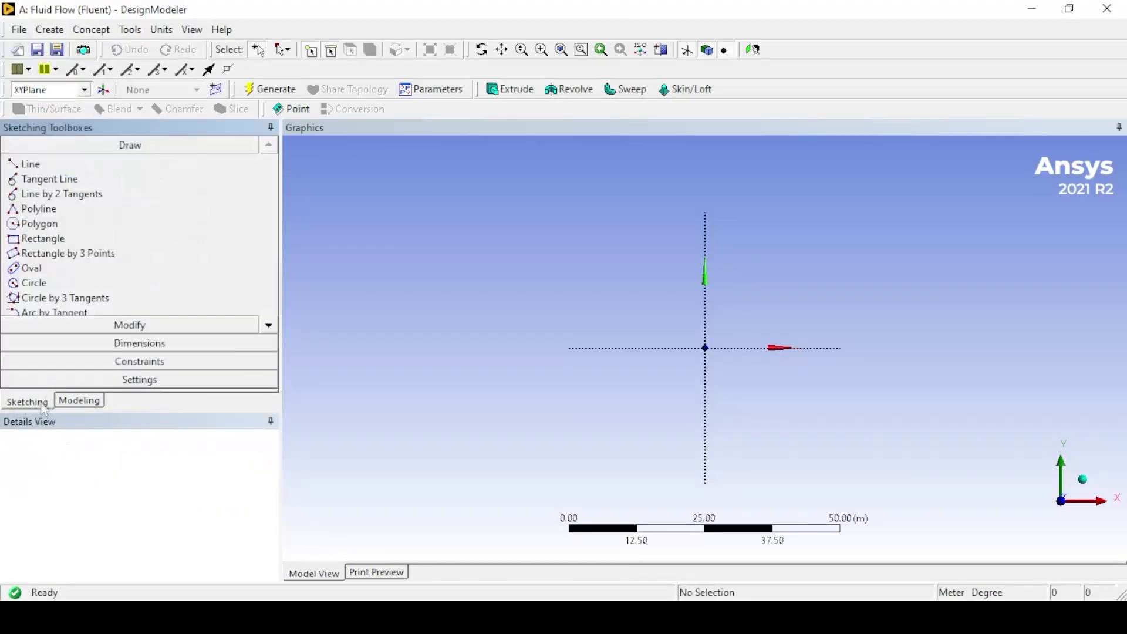
pyautogui.click(42, 238)
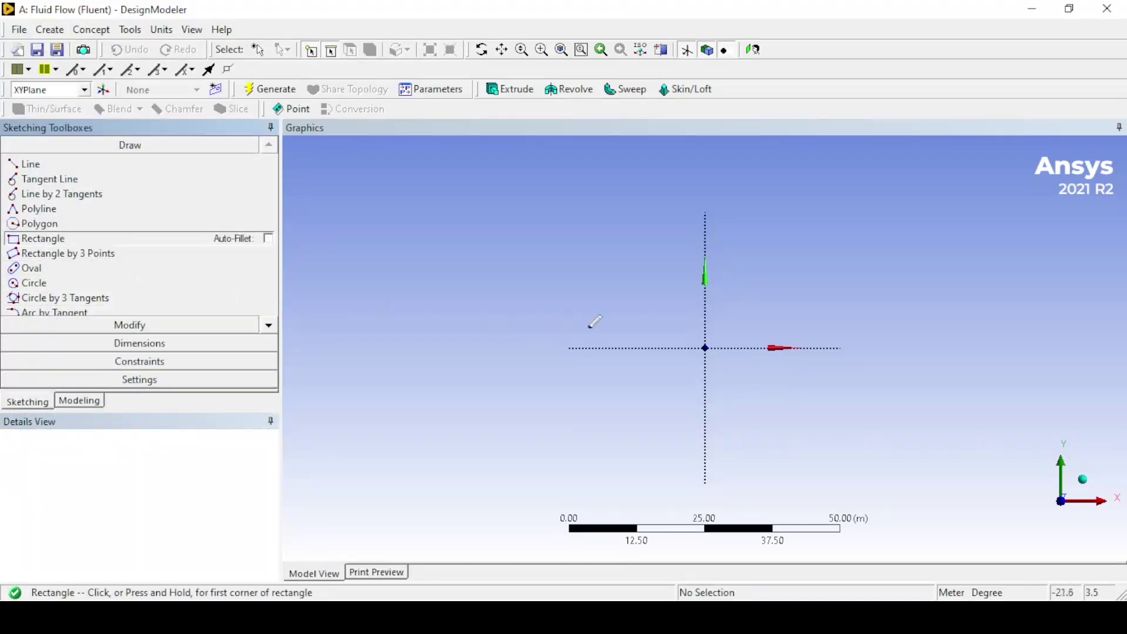
pyautogui.click(705, 348)
pyautogui.click(810, 300)
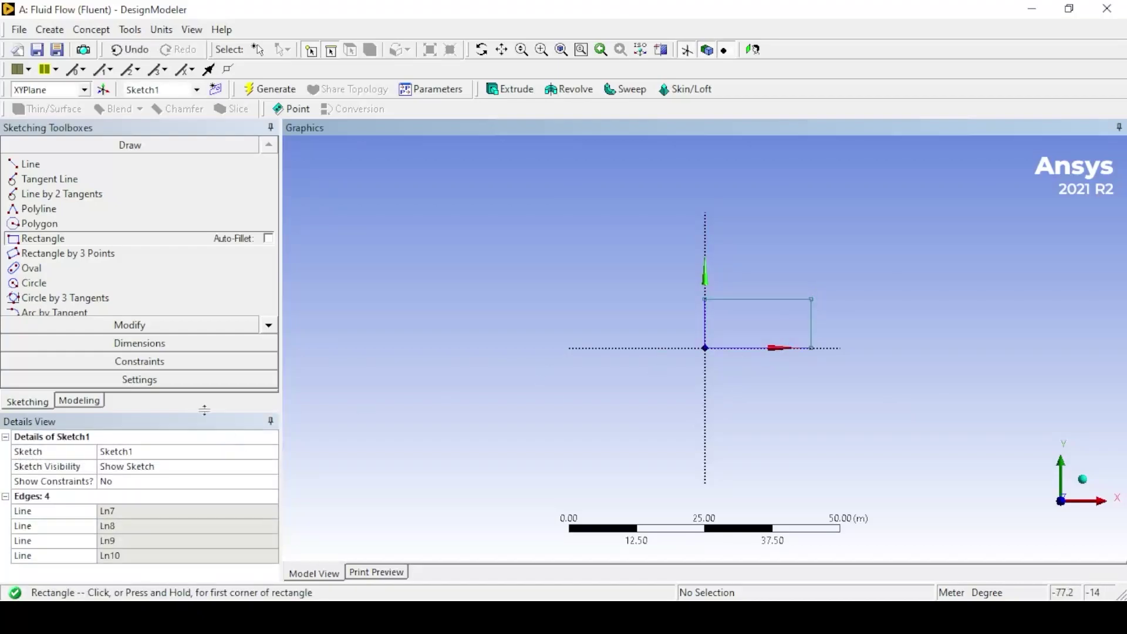
# Step: Dimension the rectangle with width H1 = 1 m and height V2 = 0.1 m
pyautogui.click(140, 342)
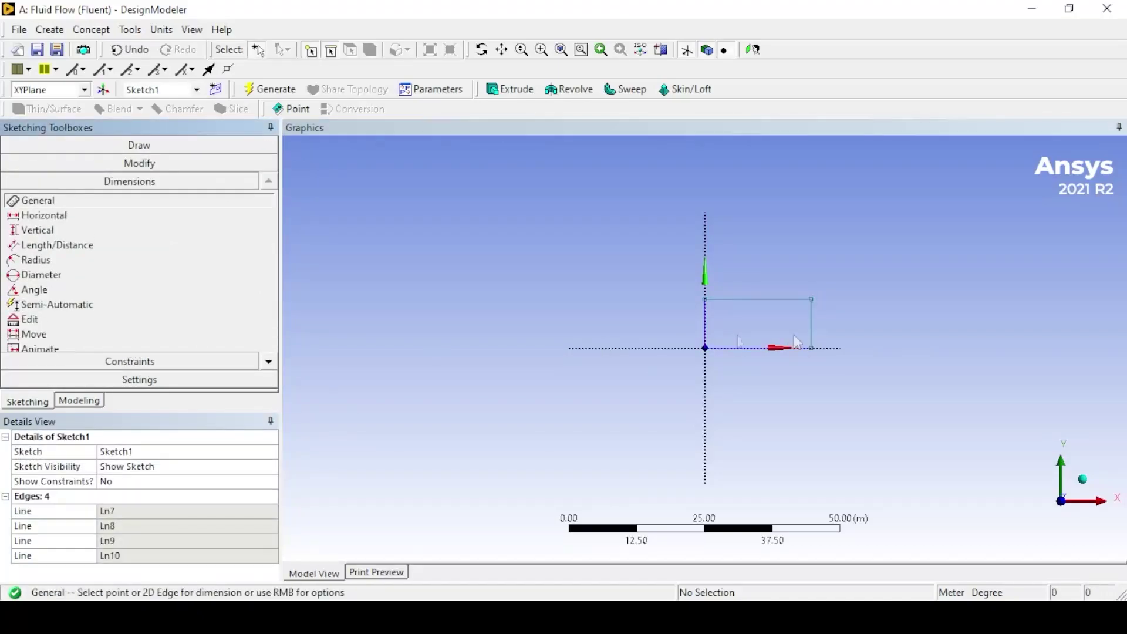
pyautogui.click(789, 299)
pyautogui.click(774, 276)
pyautogui.click(706, 328)
pyautogui.click(665, 322)
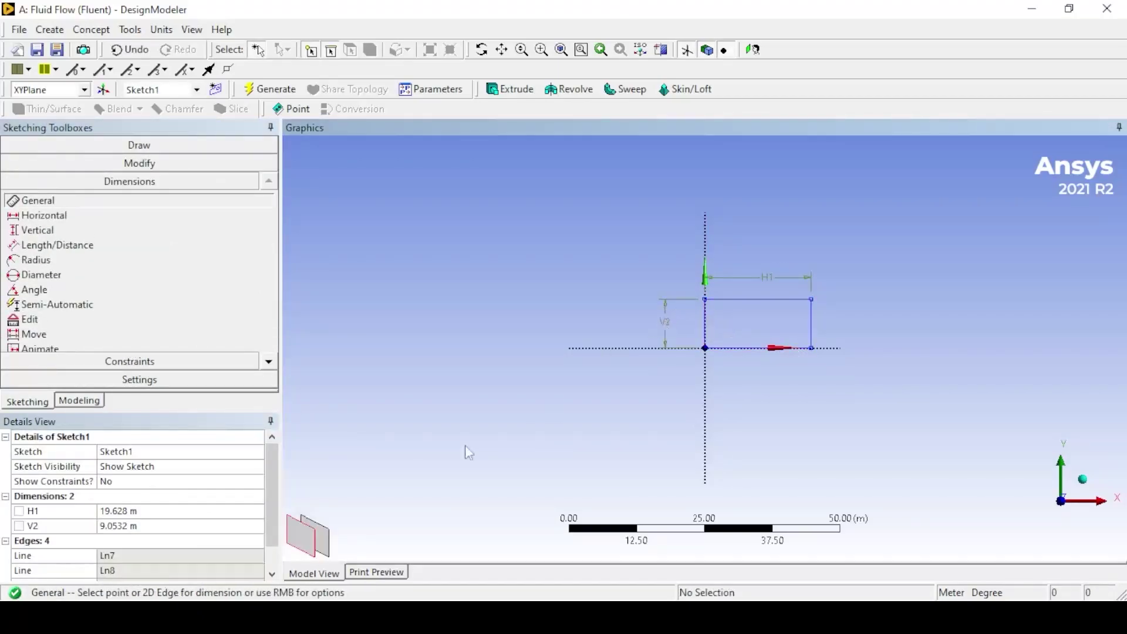
pyautogui.click(166, 510)
pyautogui.write('1')
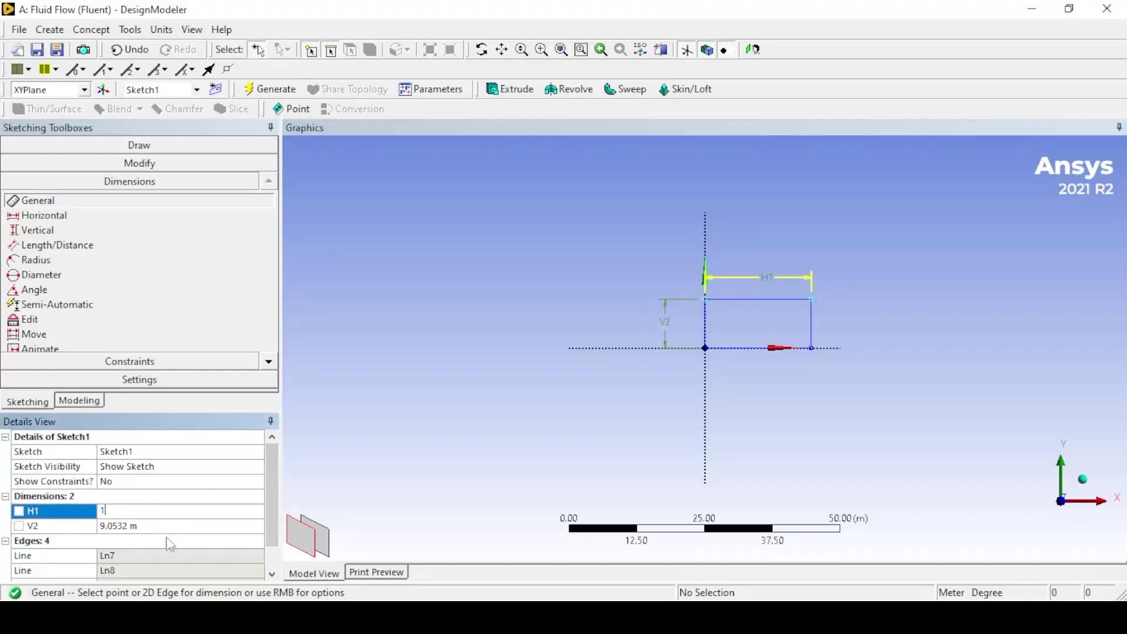
pyautogui.click(164, 526)
pyautogui.write('0.1')
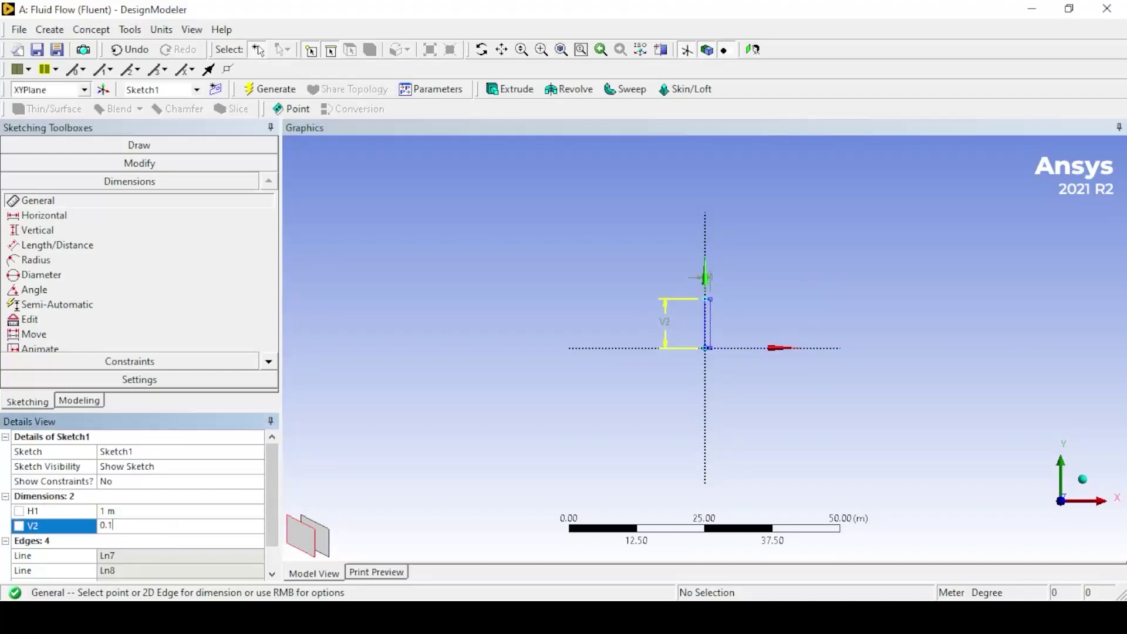
pyautogui.press('Return')
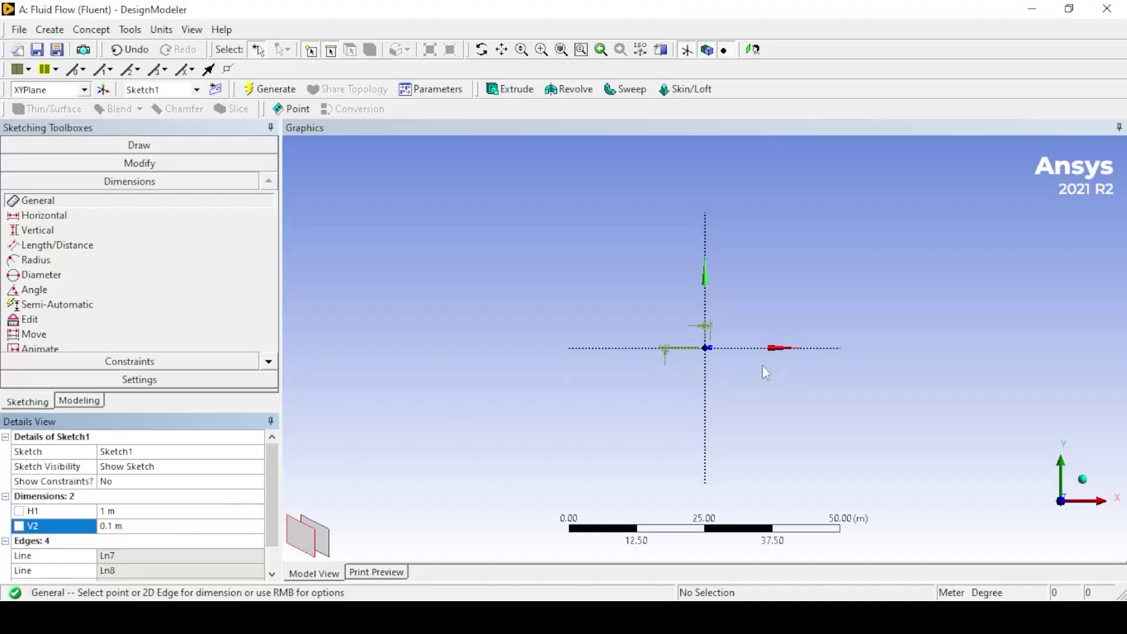
pyautogui.scroll(10, 742, 365)
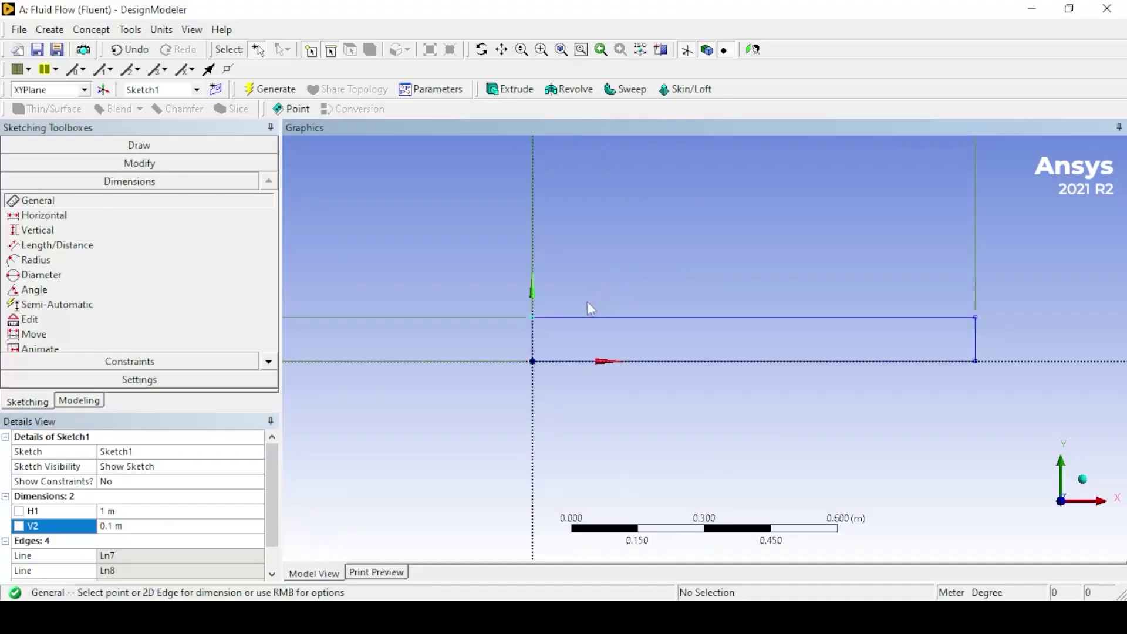
# Step: Generate a Surfaces From Sketches body from Sketch1 using the Add Frozen operation
pyautogui.click(84, 401)
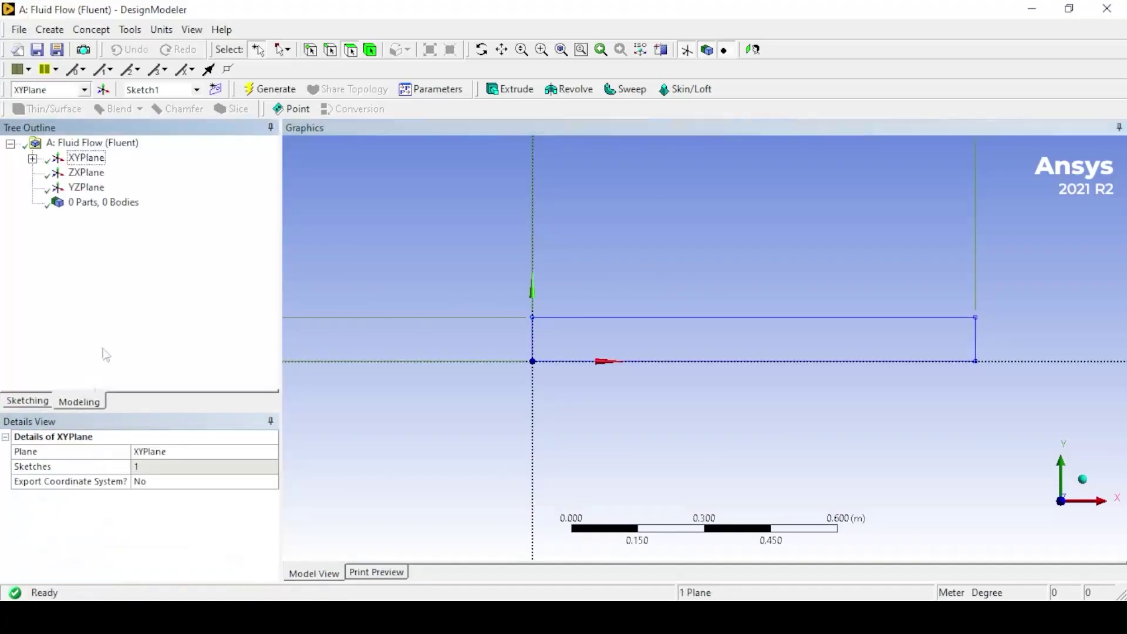
pyautogui.click(33, 157)
pyautogui.click(107, 172)
pyautogui.click(91, 30)
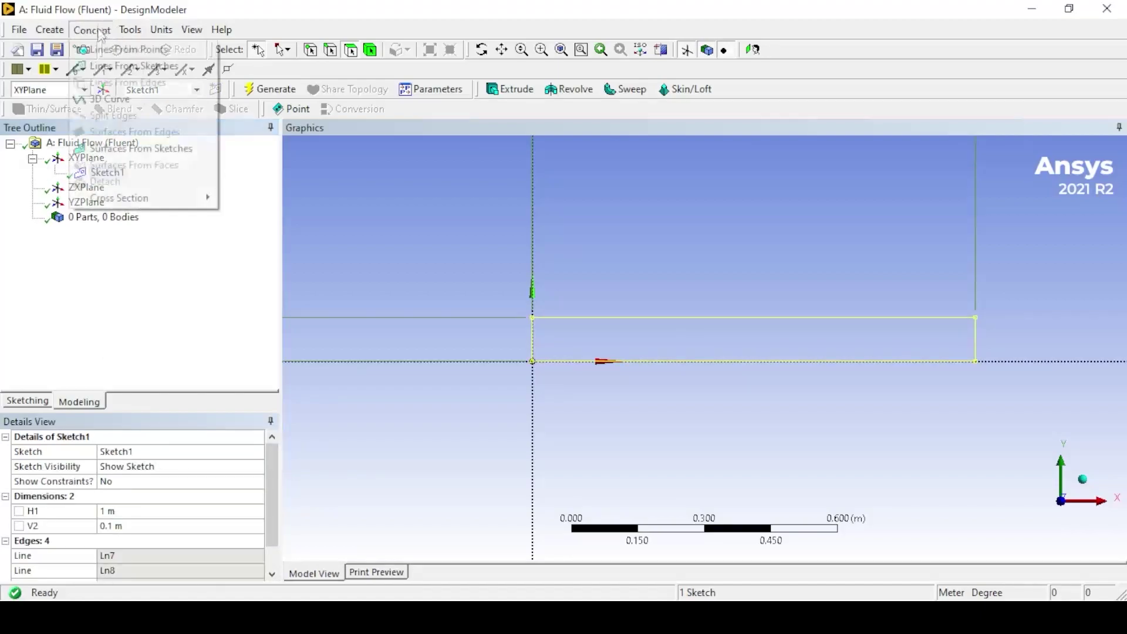
pyautogui.click(147, 146)
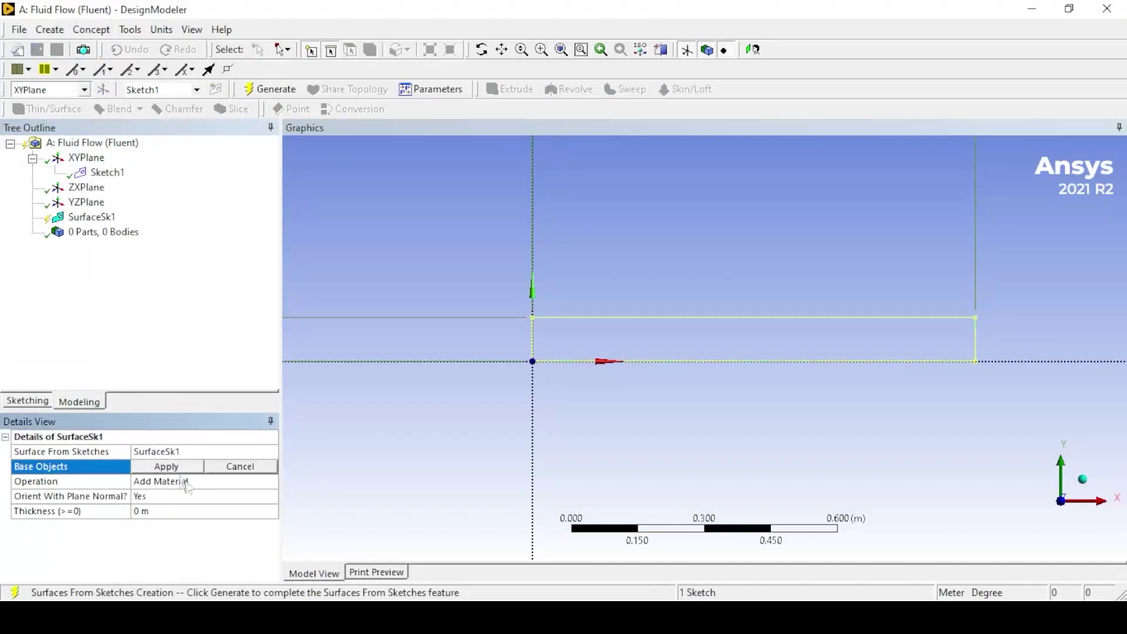
pyautogui.click(227, 488)
pyautogui.click(270, 482)
pyautogui.click(227, 501)
pyautogui.click(270, 89)
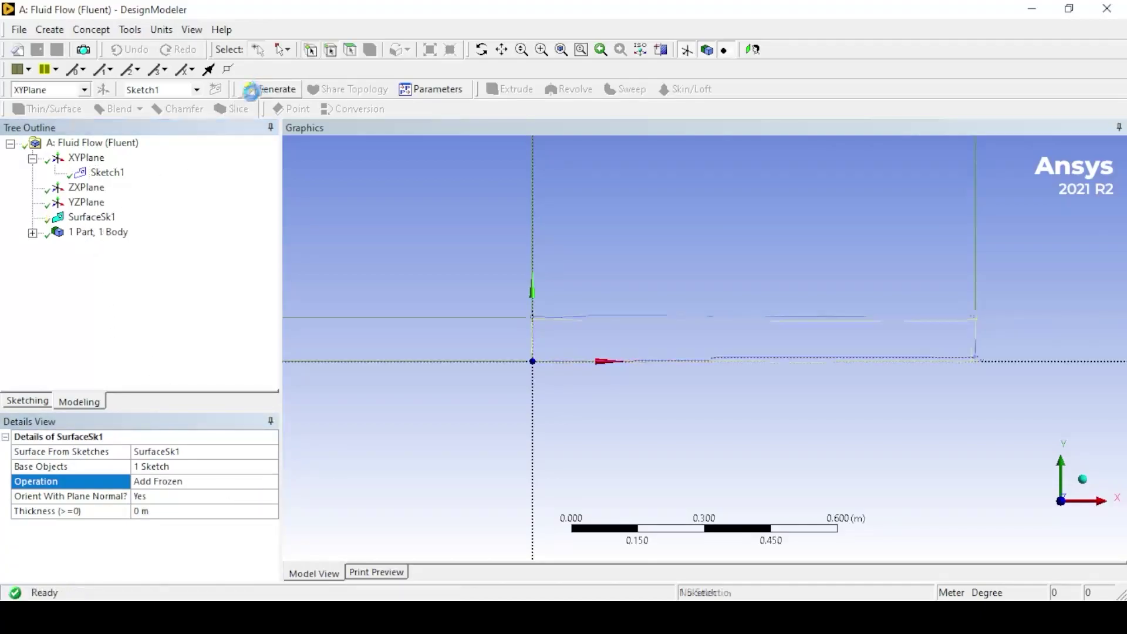
# Step: Set the Surface Body to Fluid and close DesignModeler back to the project
pyautogui.click(97, 232)
pyautogui.doubleClick(64, 235)
pyautogui.click(119, 247)
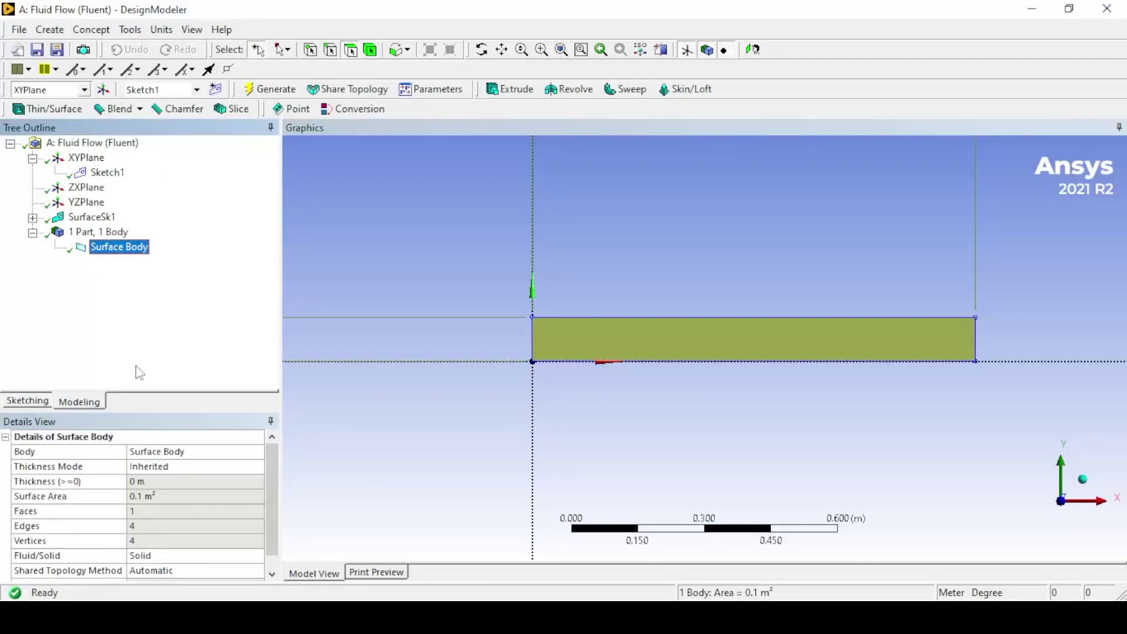
pyautogui.click(172, 557)
pyautogui.click(171, 556)
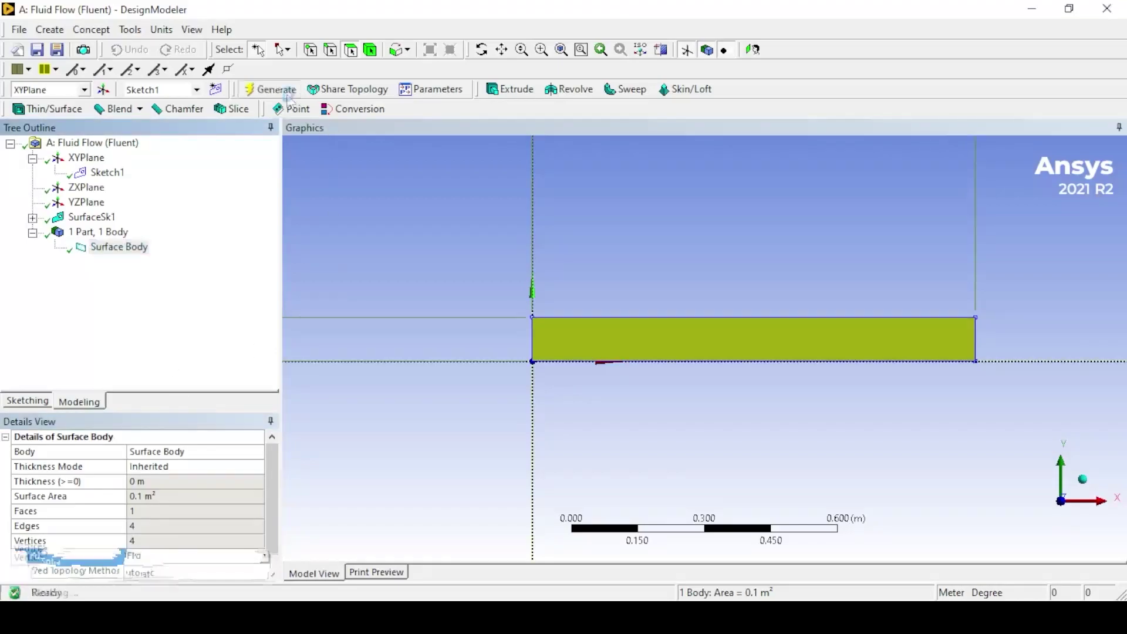
pyautogui.click(380, 284)
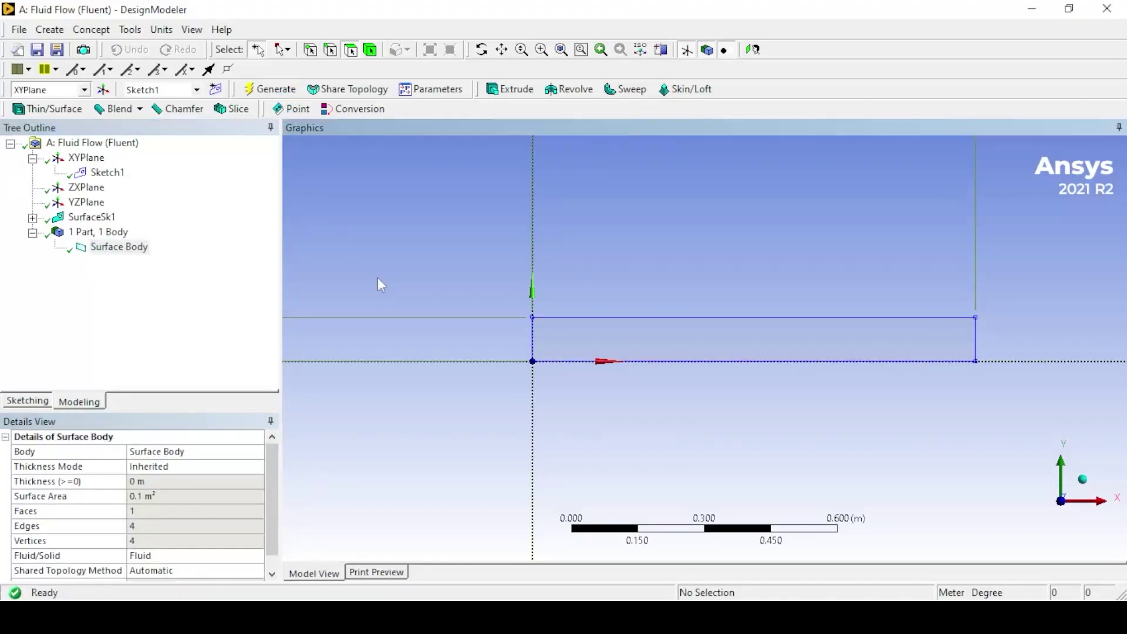
pyautogui.click(1106, 8)
pyautogui.rightClick(306, 218)
# Step: Edit the Mesh cell to launch Ansys Meshing
pyautogui.click(329, 222)
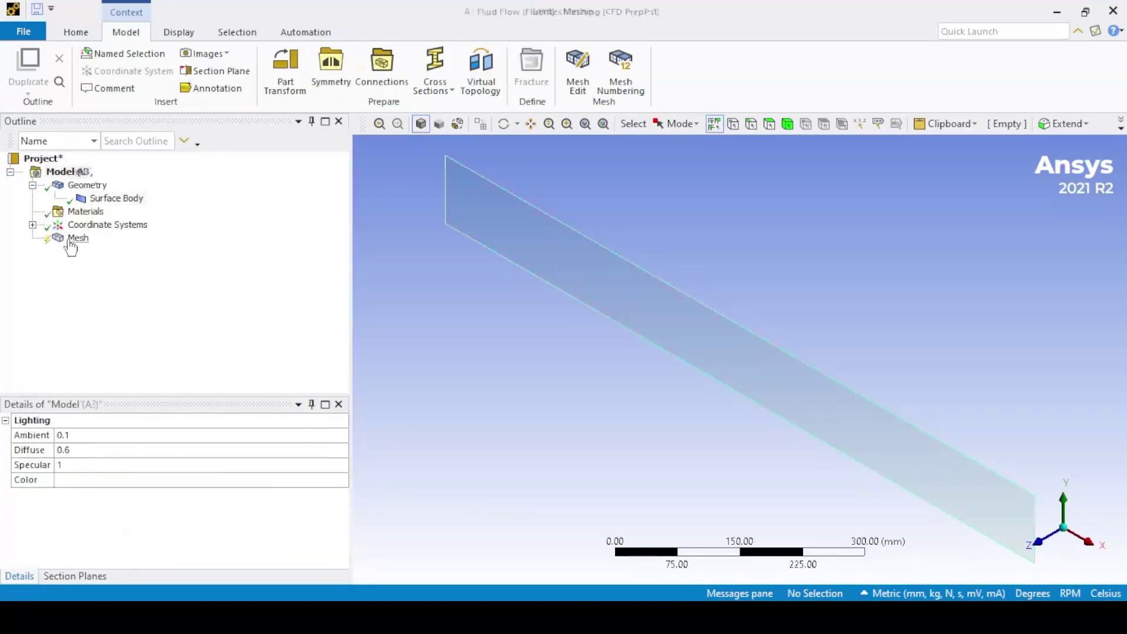
# Step: Insert an edge sizing applied to the channel's left and right edges
pyautogui.rightClick(70, 241)
pyautogui.moveTo(108, 247)
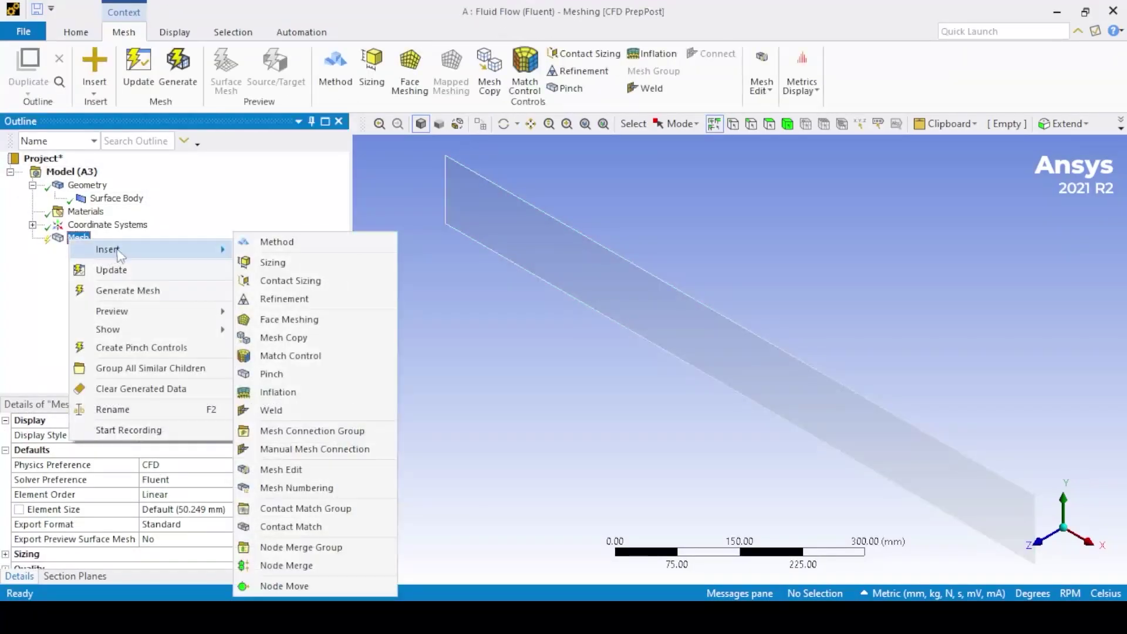
pyautogui.click(277, 258)
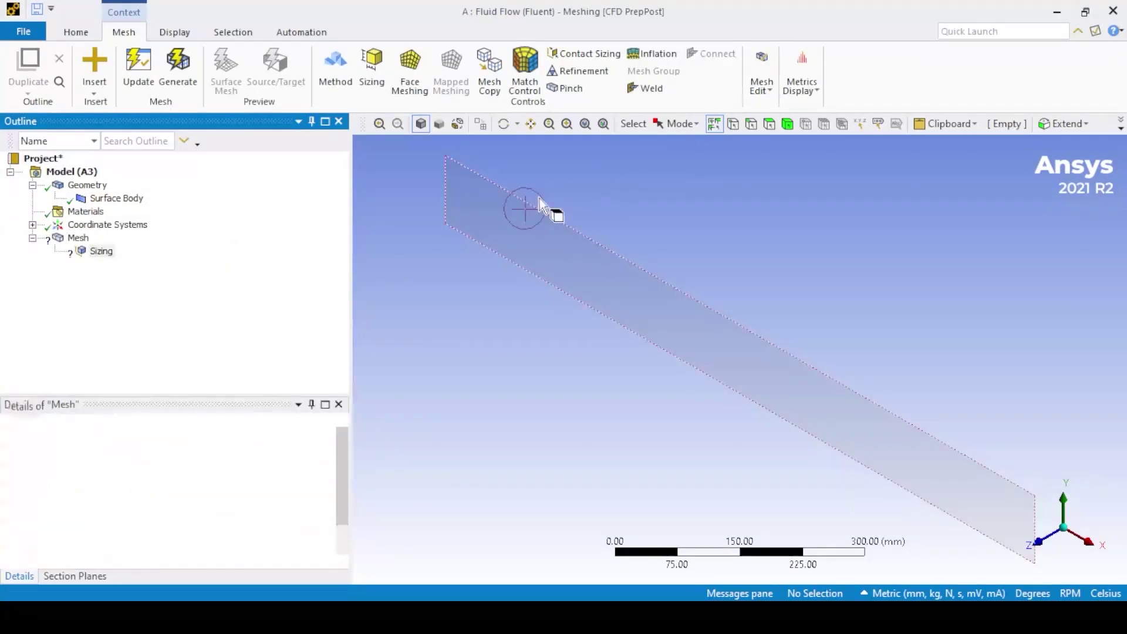
pyautogui.click(444, 186)
pyautogui.scroll(-2, 618, 347)
pyautogui.keyDown('ctrl'); pyautogui.click(965, 483); pyautogui.keyUp('ctrl')
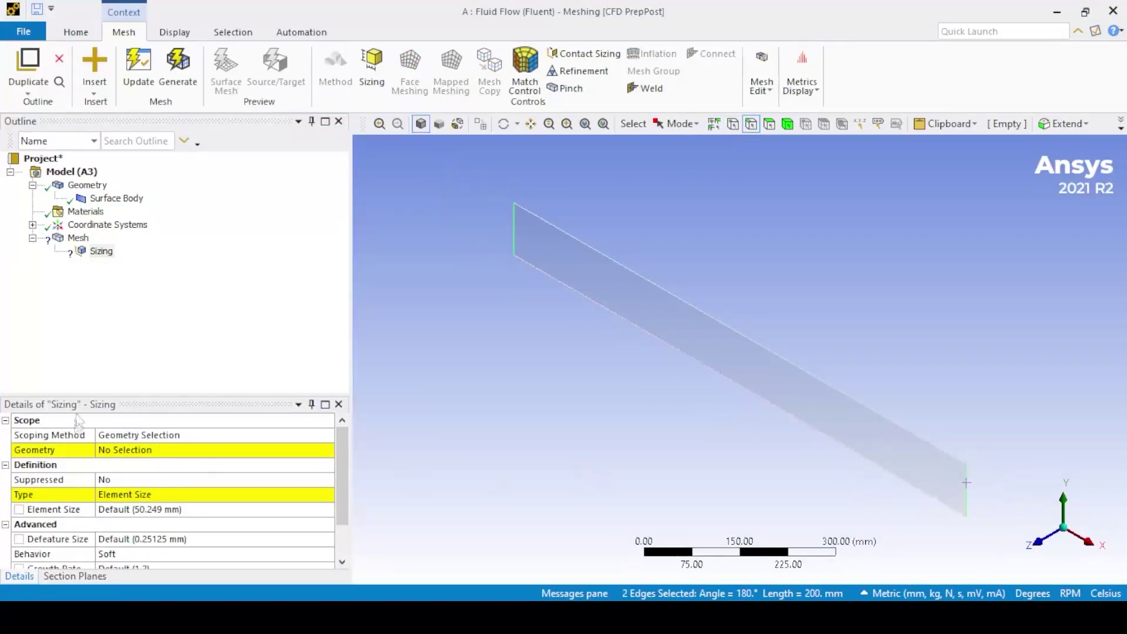
pyautogui.click(117, 449)
pyautogui.click(154, 450)
# Step: Set the sizing type to Number of Divisions with 40 divisions on the short edges
pyautogui.click(152, 494)
pyautogui.click(327, 495)
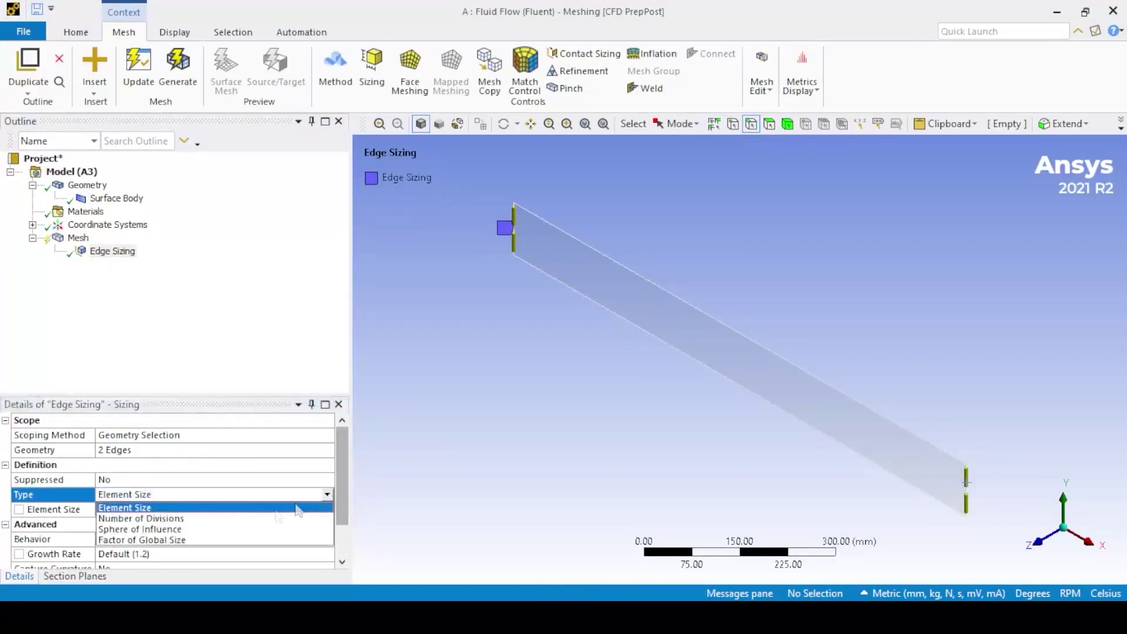
pyautogui.click(235, 519)
pyautogui.click(182, 510)
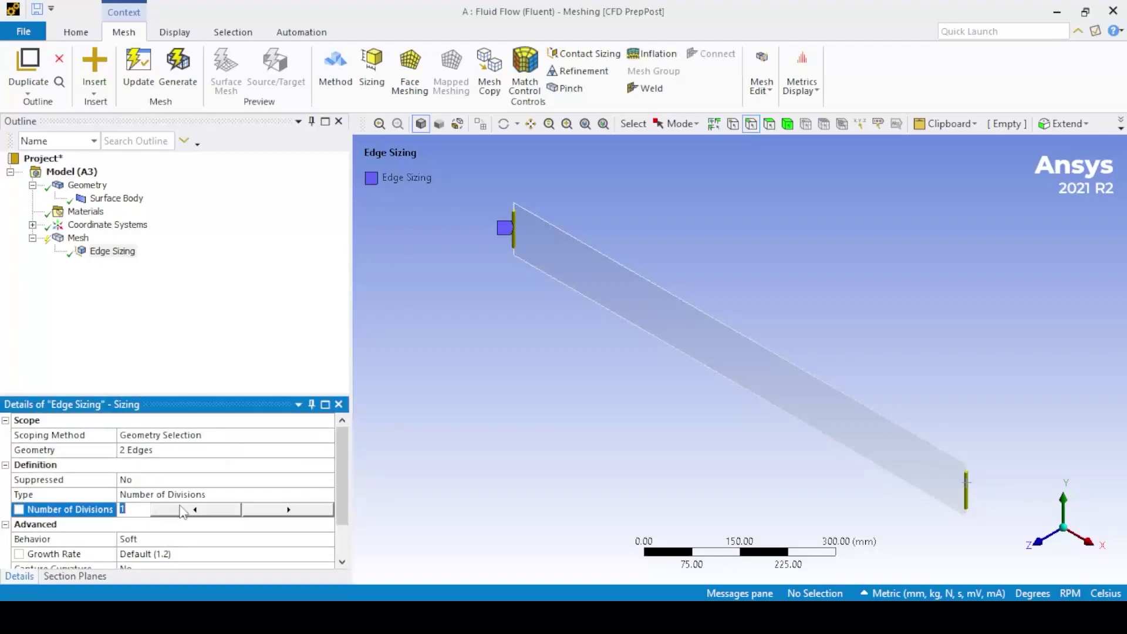
pyautogui.press('Return')
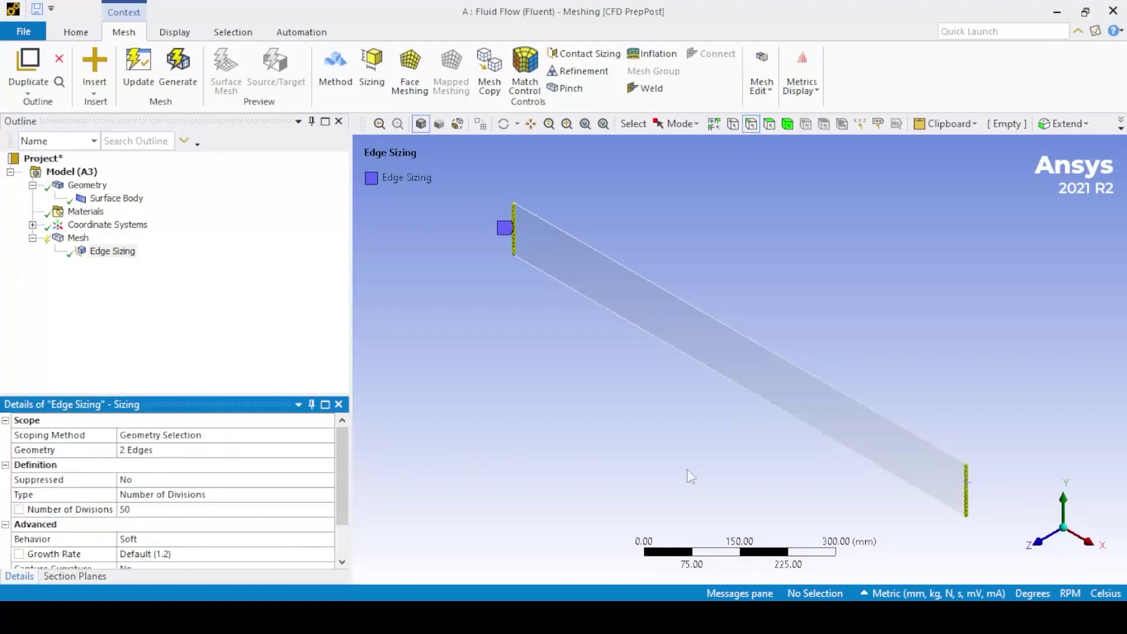
pyautogui.click(1038, 542)
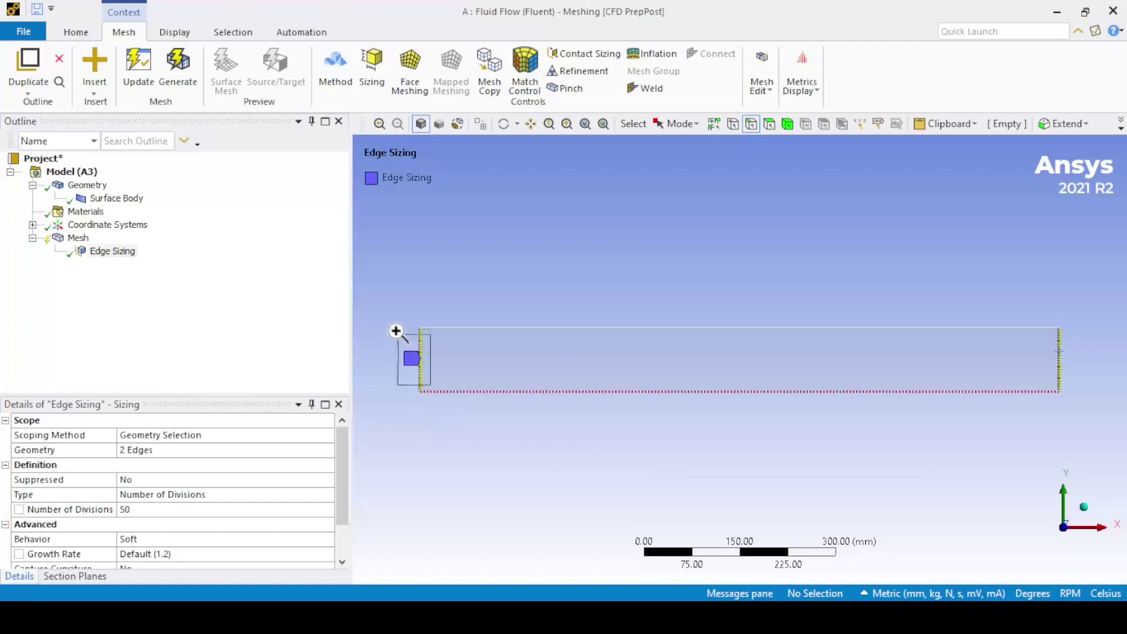
pyautogui.scroll(5, 395, 326)
pyautogui.scroll(-3, 464, 373)
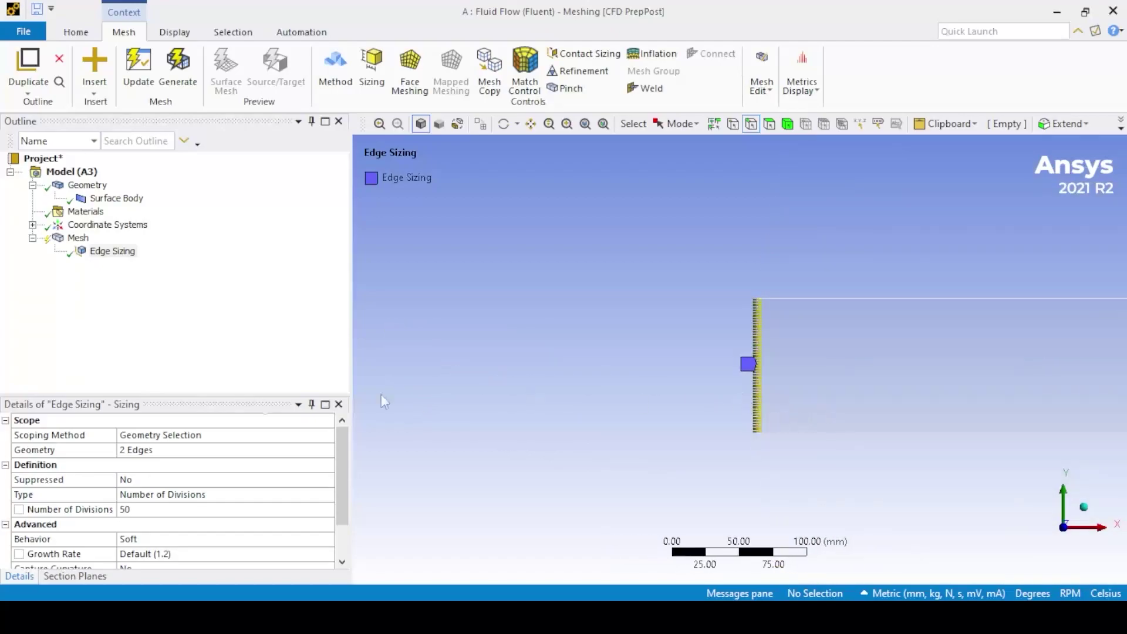
pyautogui.click(172, 510)
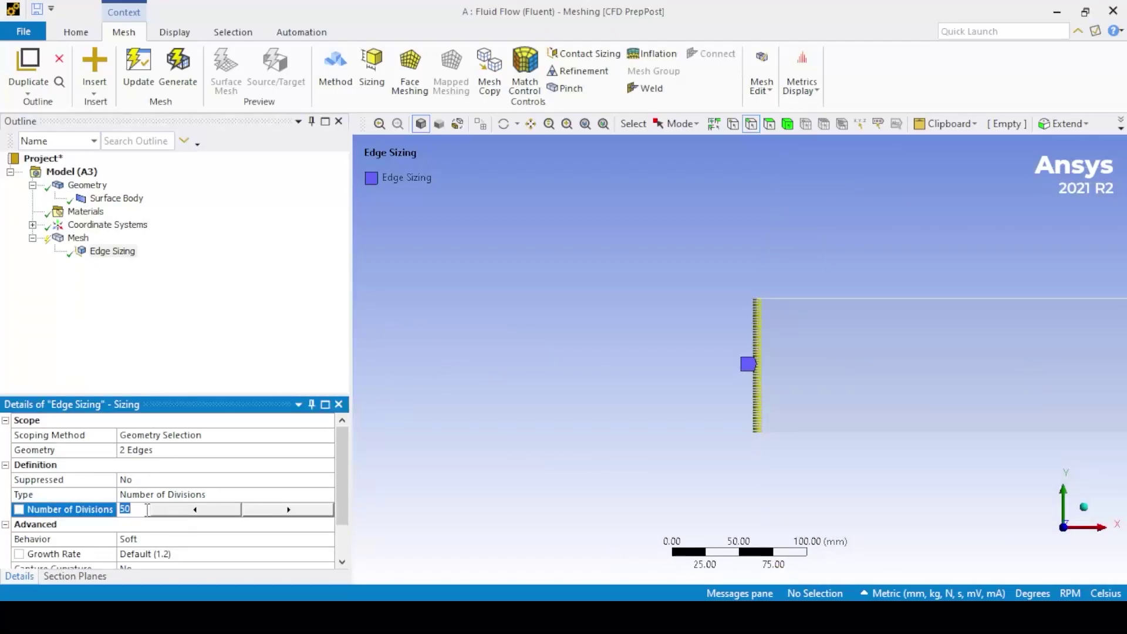
pyautogui.write('40')
pyautogui.press('Return')
pyautogui.scroll(-3, 169, 506)
pyautogui.scroll(3, 170, 499)
pyautogui.scroll(-2, 170, 499)
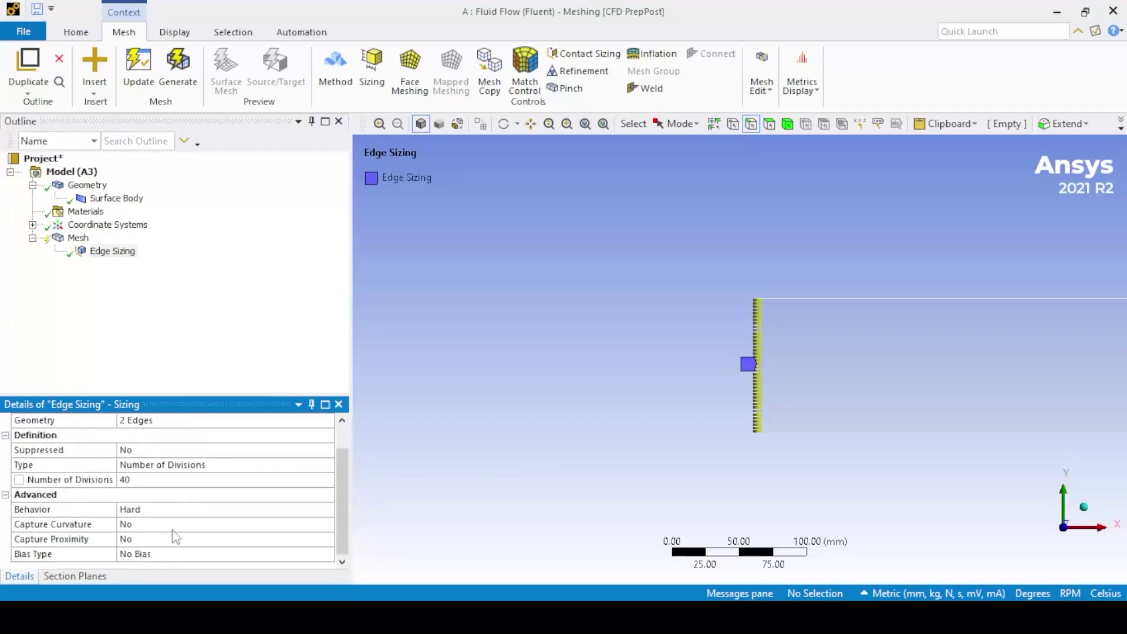
# Step: Choose a biased spacing pattern and set the bias factor to 10
pyautogui.click(169, 552)
pyautogui.click(326, 554)
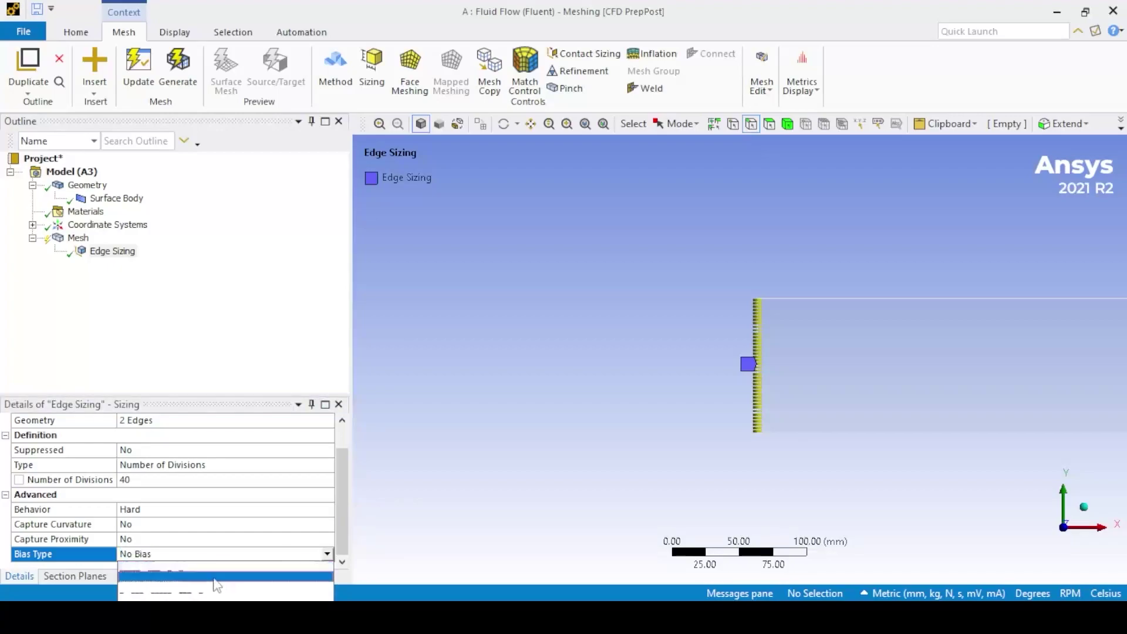
pyautogui.click(244, 593)
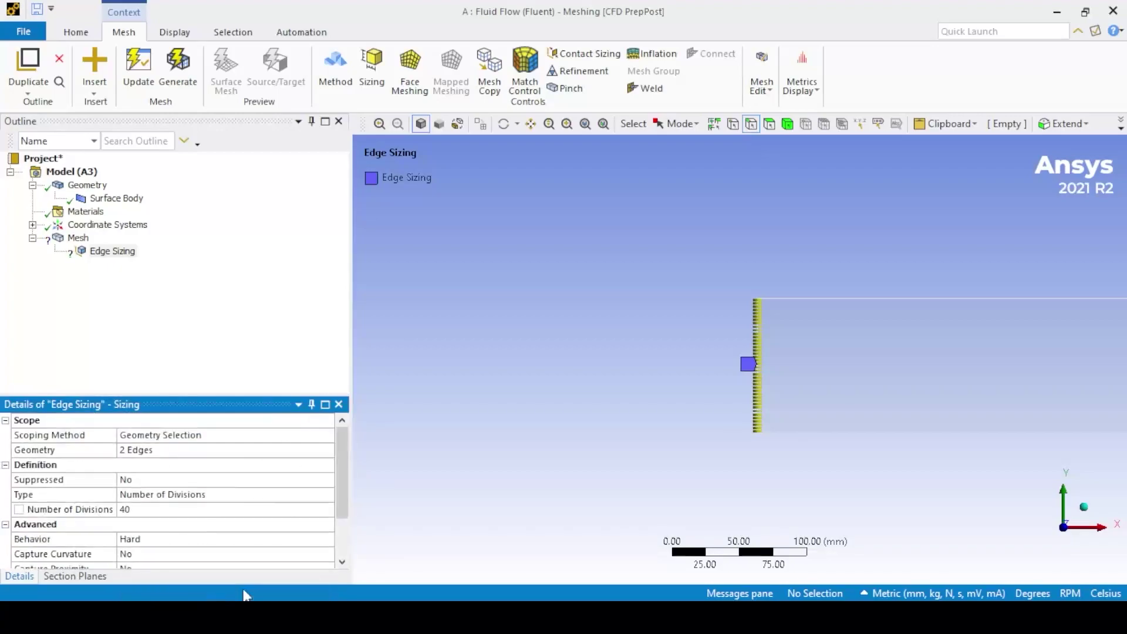
pyautogui.scroll(-1, 162, 554)
pyautogui.click(169, 539)
pyautogui.click(167, 555)
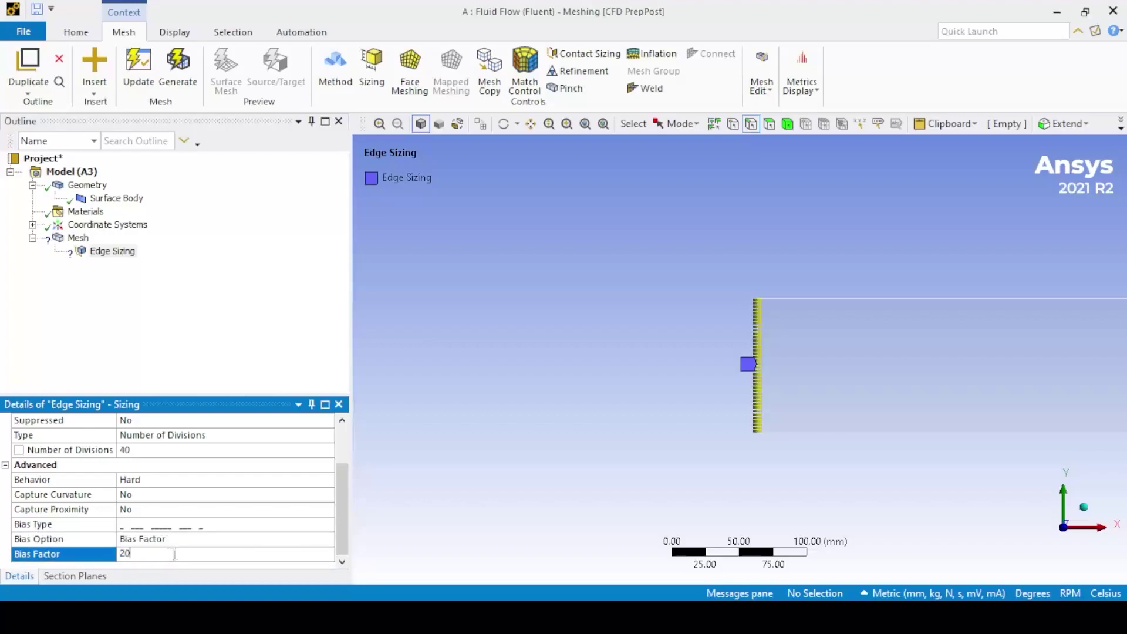
pyautogui.press('Return')
pyautogui.scroll(4, 794, 451)
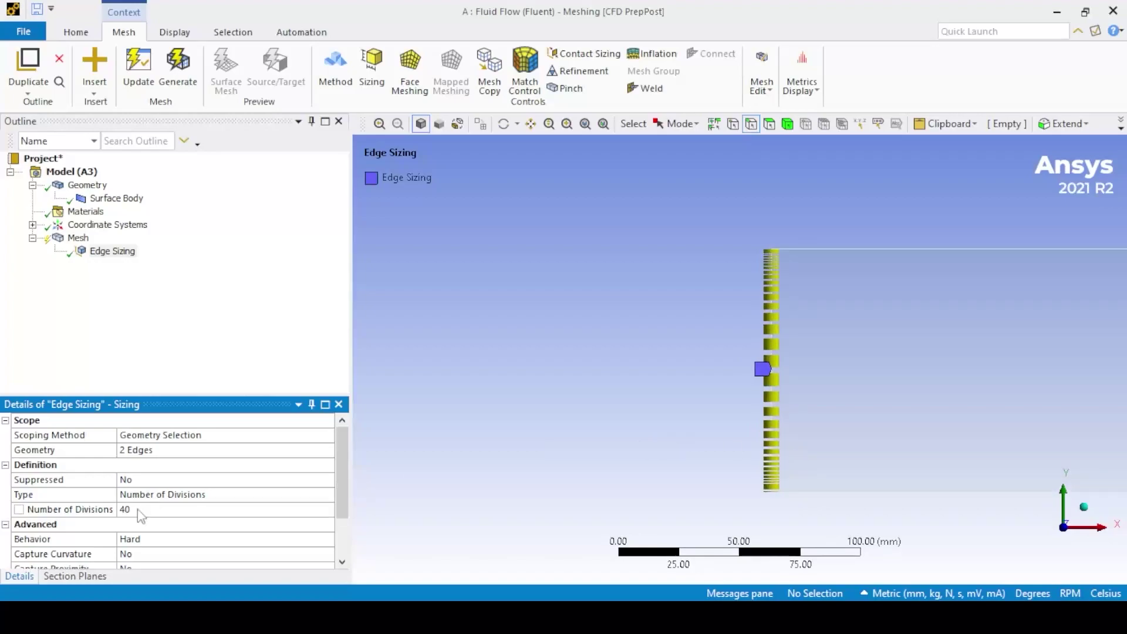
pyautogui.scroll(-2, 155, 537)
pyautogui.click(147, 554)
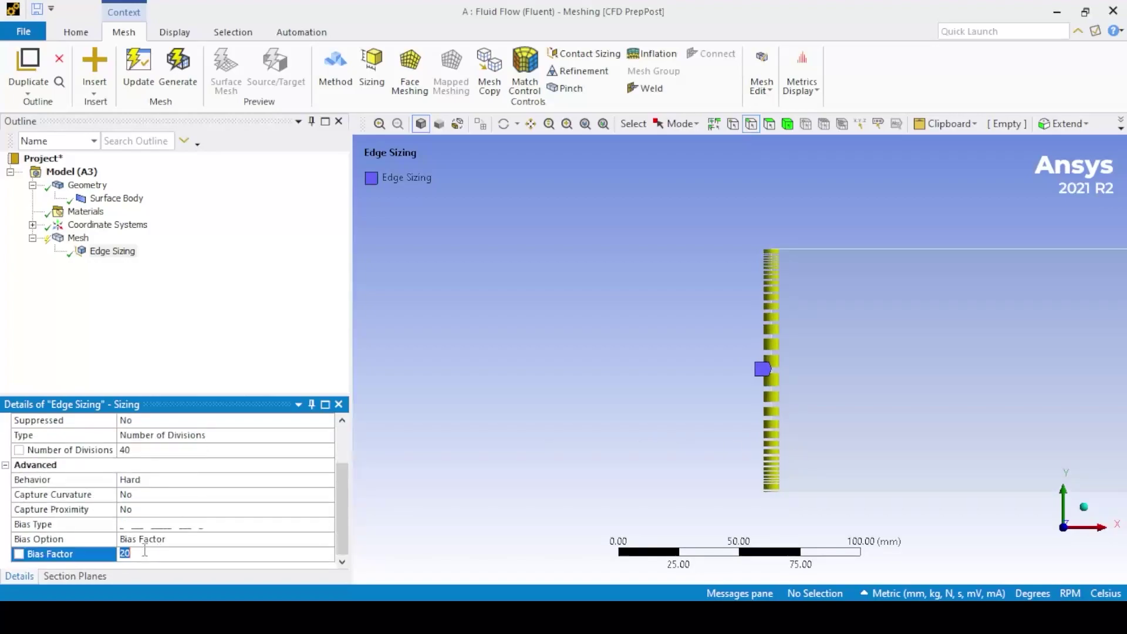
pyautogui.write('1')
pyautogui.press('Return')
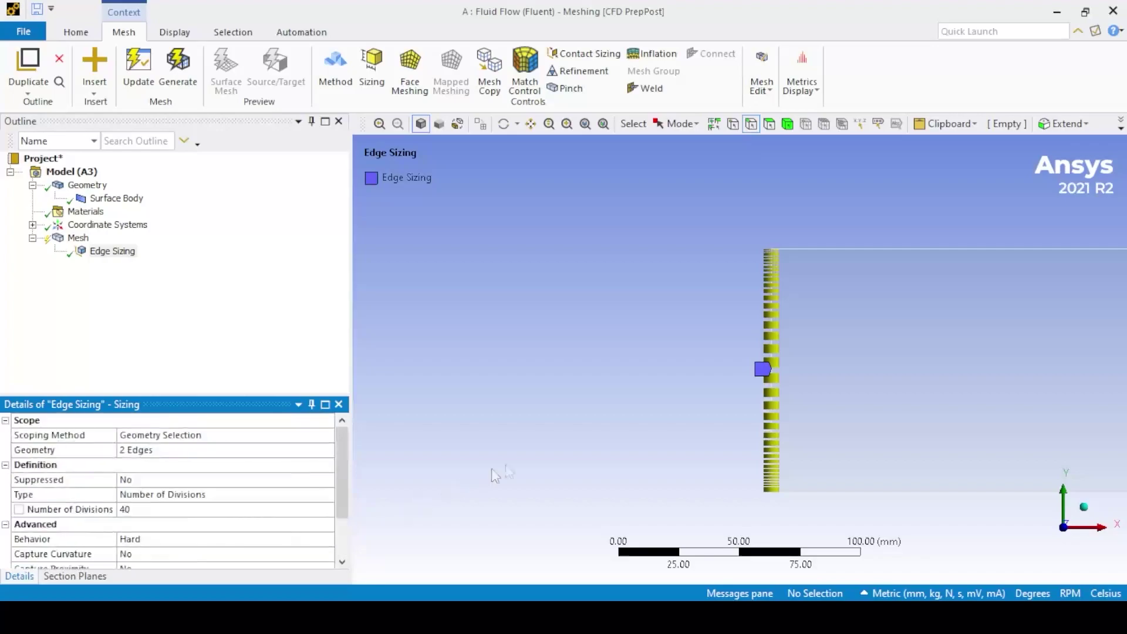
pyautogui.scroll(-2, 182, 524)
pyautogui.click(142, 554)
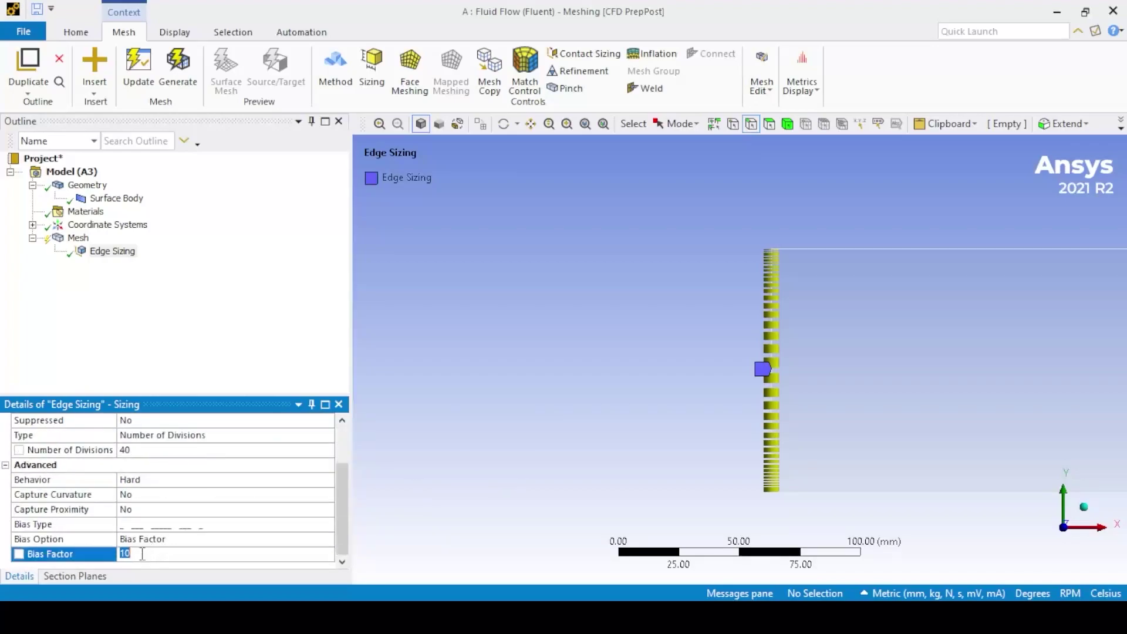
pyautogui.click(473, 495)
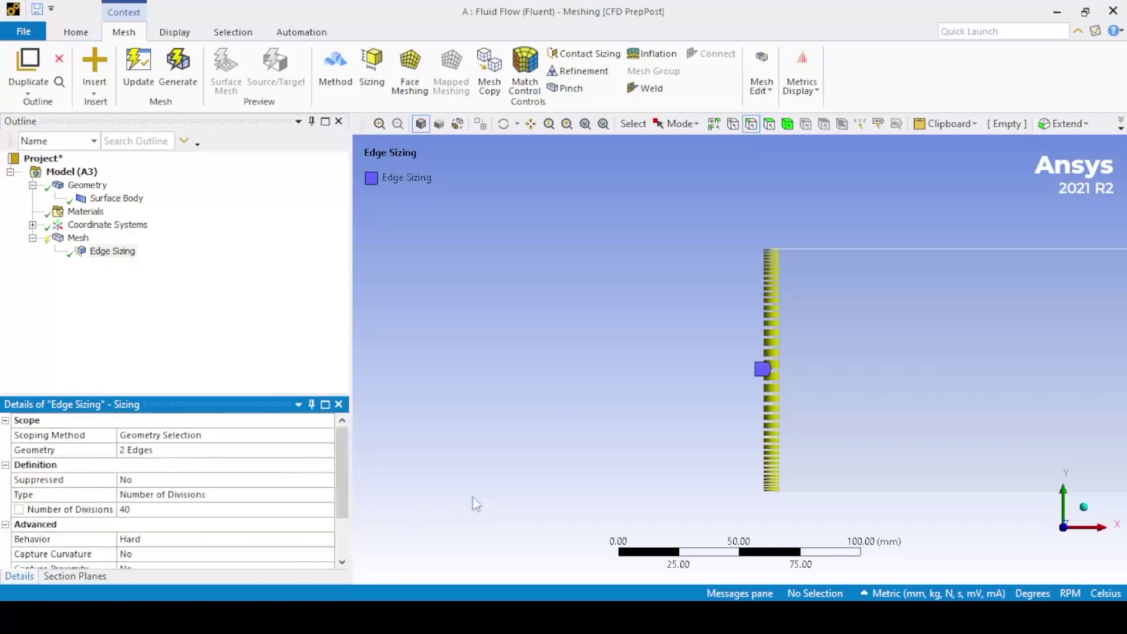
# Step: Insert a second edge sizing applied to the channel's top and bottom edges
pyautogui.click(78, 238)
pyautogui.rightClick(82, 238)
pyautogui.moveTo(117, 245)
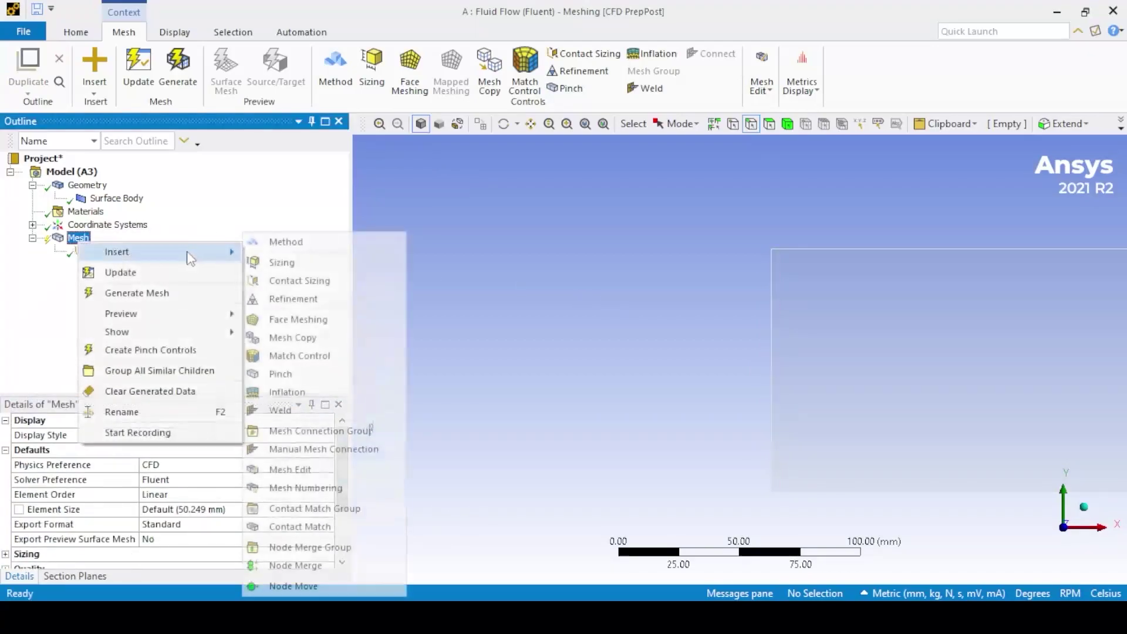
pyautogui.click(284, 259)
pyautogui.scroll(-2, 772, 317)
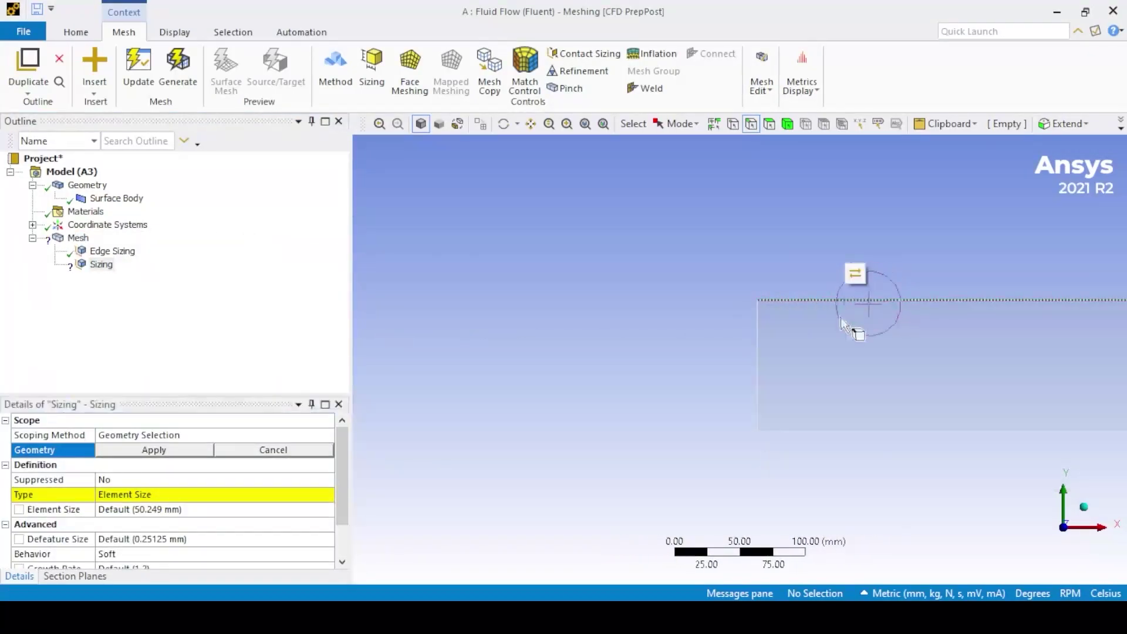
pyautogui.click(822, 432)
pyautogui.keyDown('ctrl'); pyautogui.click(810, 433); pyautogui.keyUp('ctrl')
pyautogui.click(174, 450)
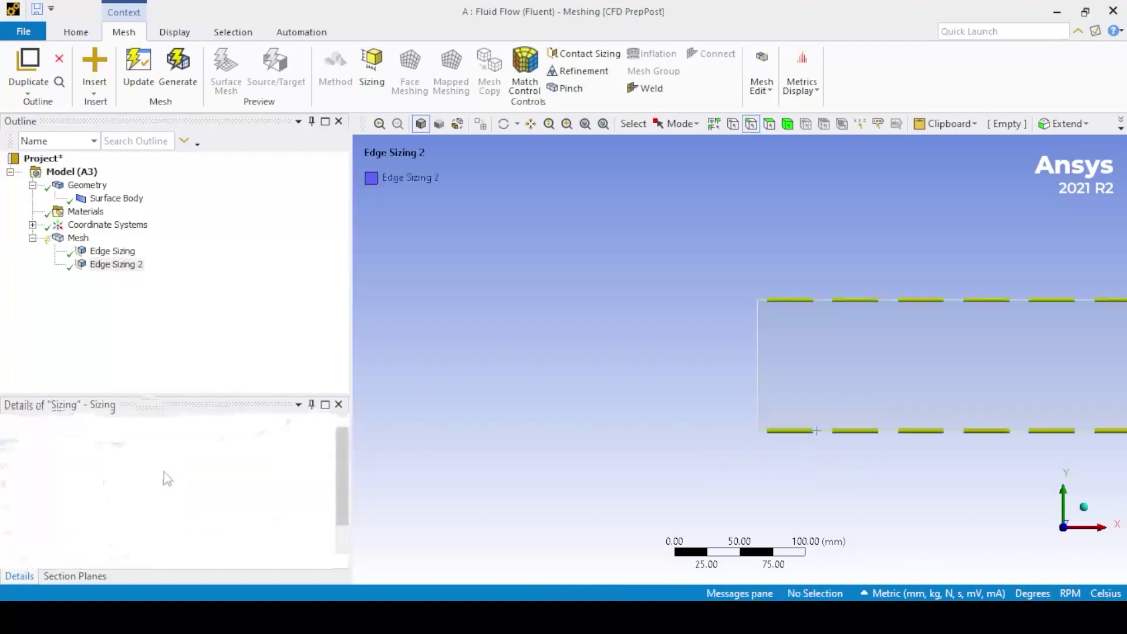
# Step: Set Edge Sizing 2 to Number of Divisions with 100 divisions
pyautogui.click(311, 495)
pyautogui.click(314, 496)
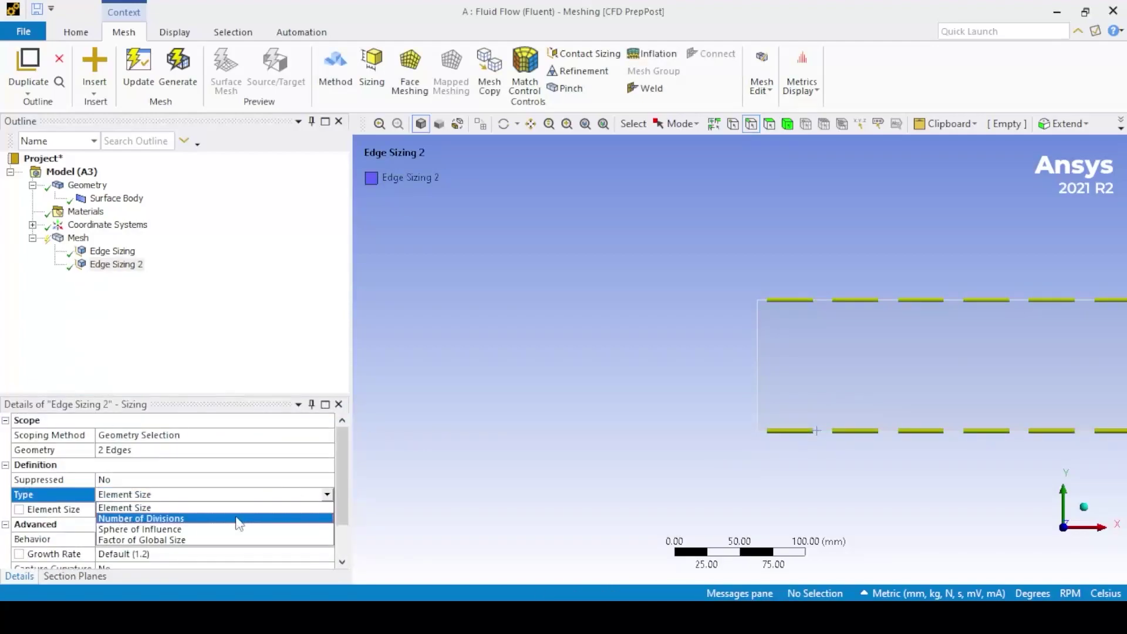
pyautogui.click(235, 519)
pyautogui.click(148, 509)
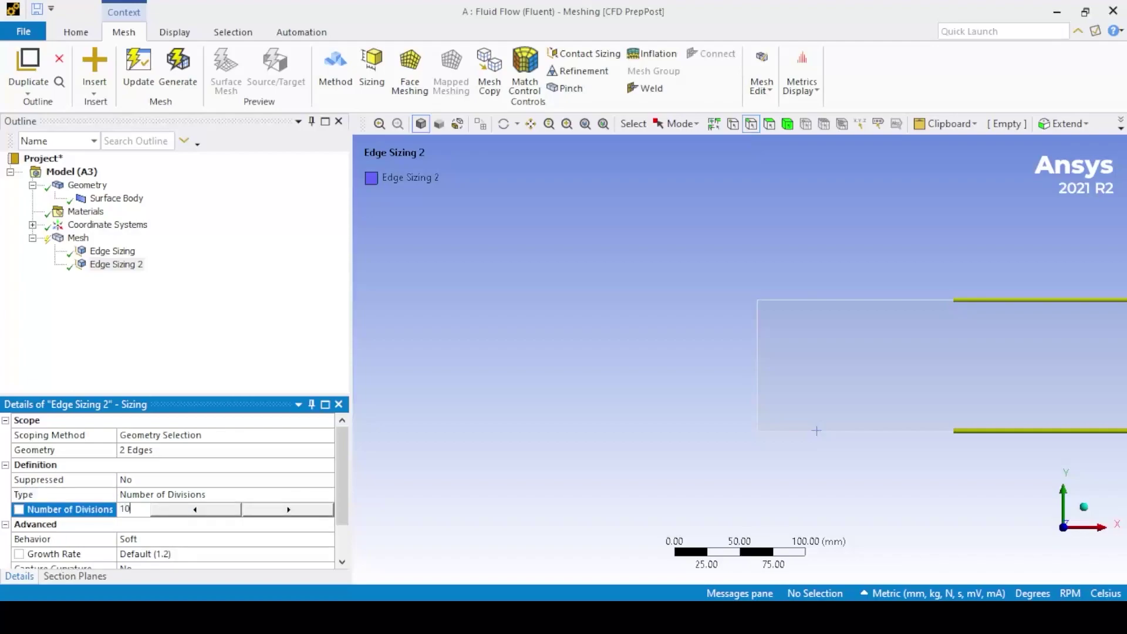
pyautogui.write('100')
pyautogui.press('Return')
# Step: Add a Face Meshing control on the rectangular channel face
pyautogui.rightClick(66, 238)
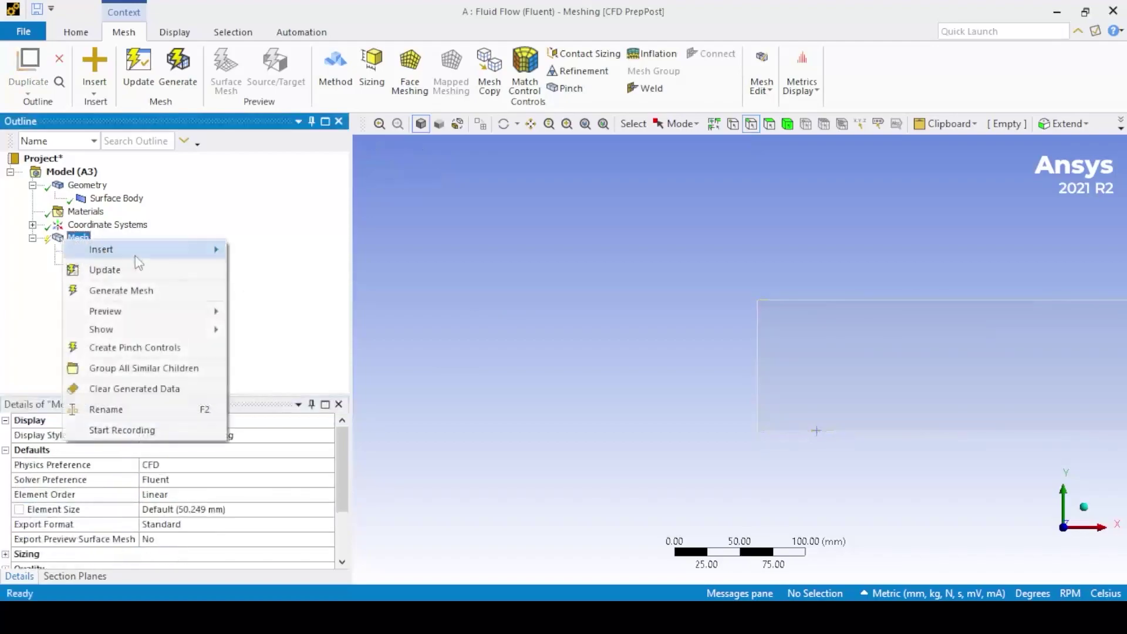
pyautogui.moveTo(133, 258)
pyautogui.click(279, 319)
pyautogui.click(898, 382)
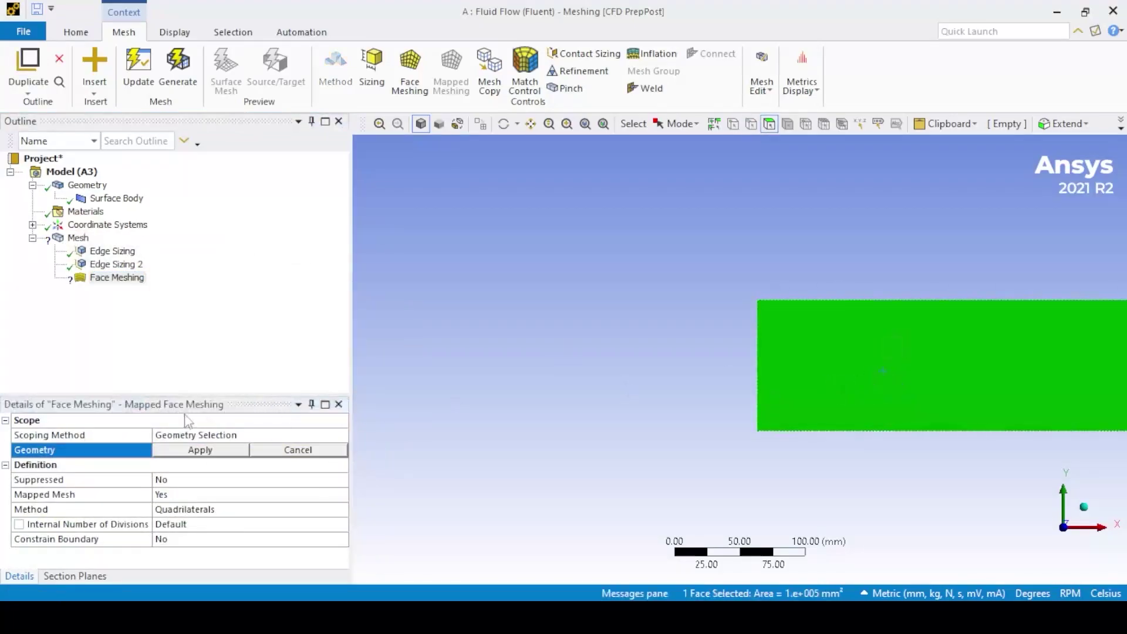
pyautogui.click(189, 451)
# Step: Generate the mesh and zoom in to inspect the structured quad cells
pyautogui.rightClick(78, 238)
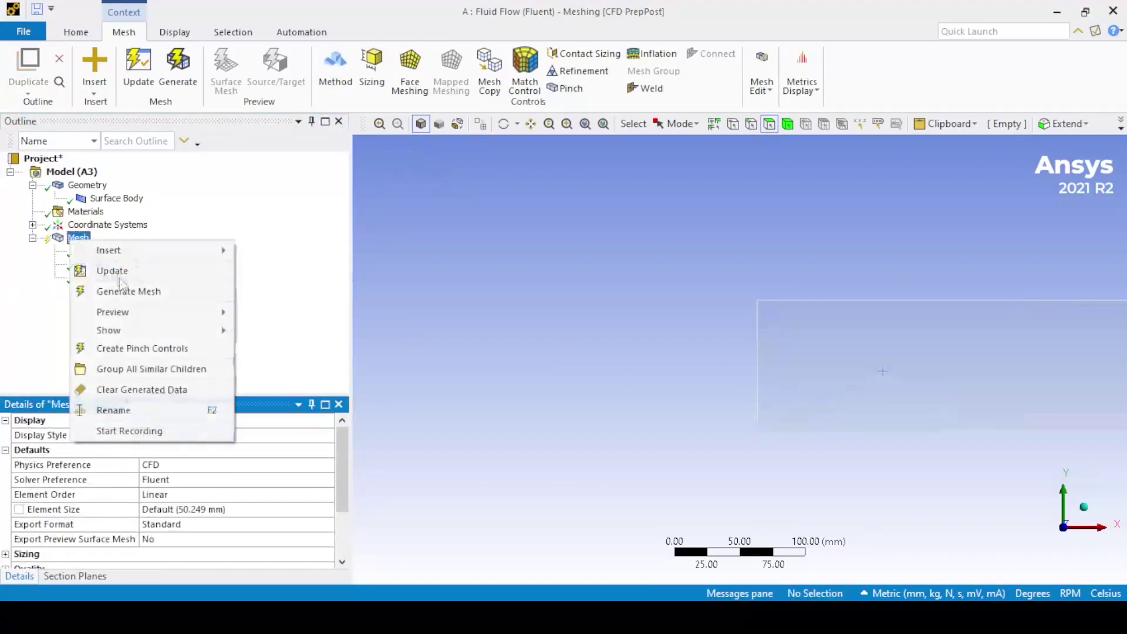
pyautogui.click(206, 289)
pyautogui.click(1065, 537)
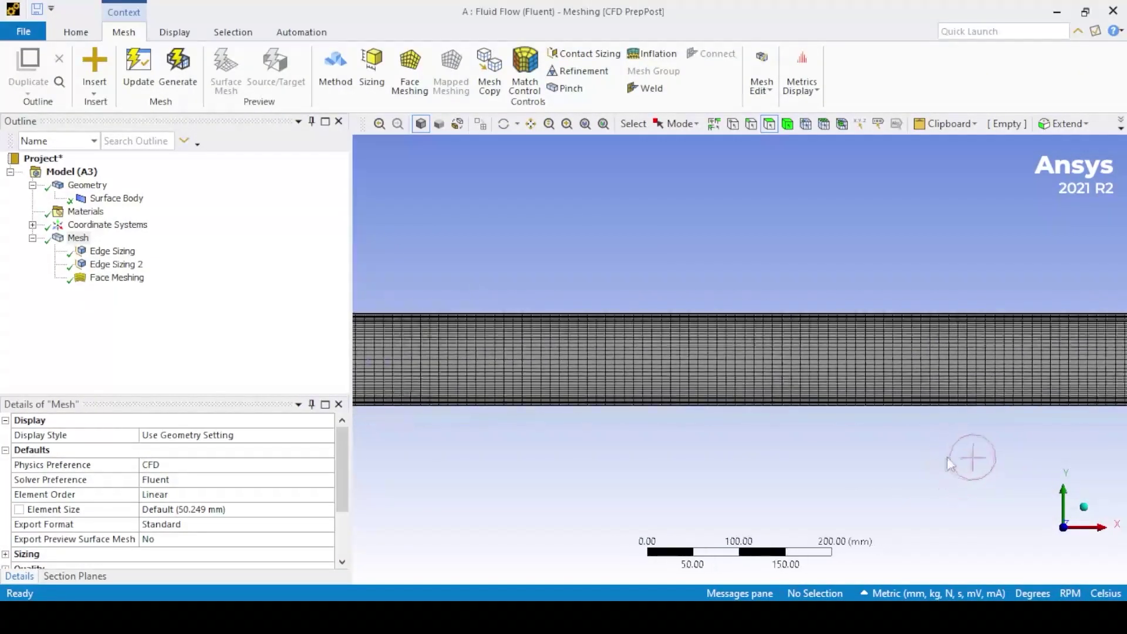
pyautogui.scroll(5, 1072, 420)
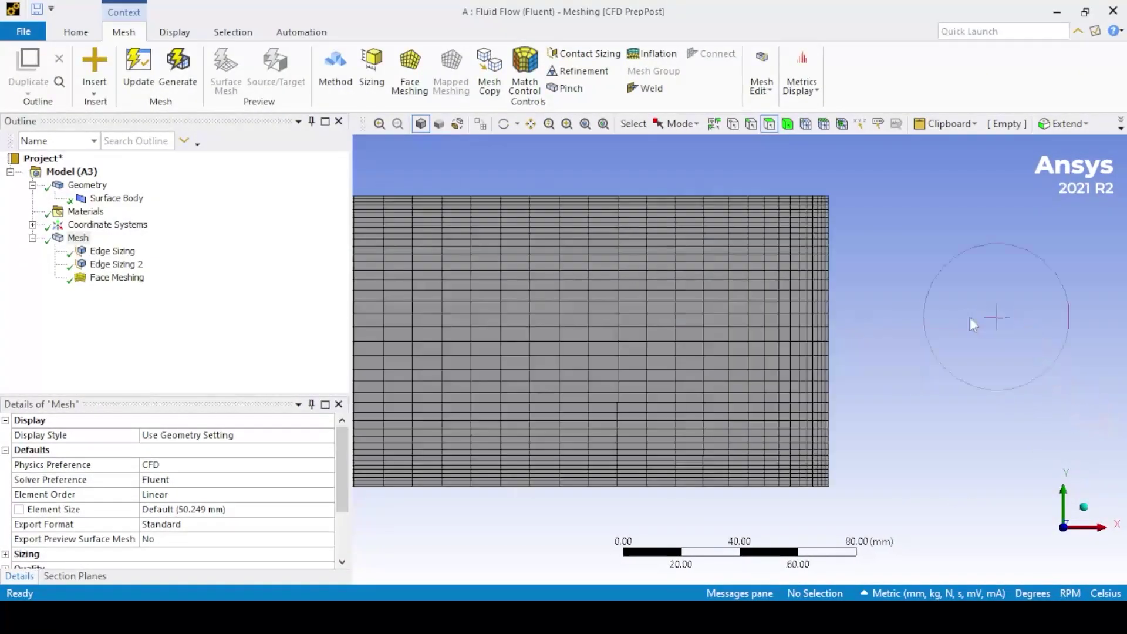
pyautogui.keyDown('ctrl'); pyautogui.moveTo(969, 317); pyautogui.dragTo(847, 343, button='middle'); pyautogui.keyUp('ctrl')
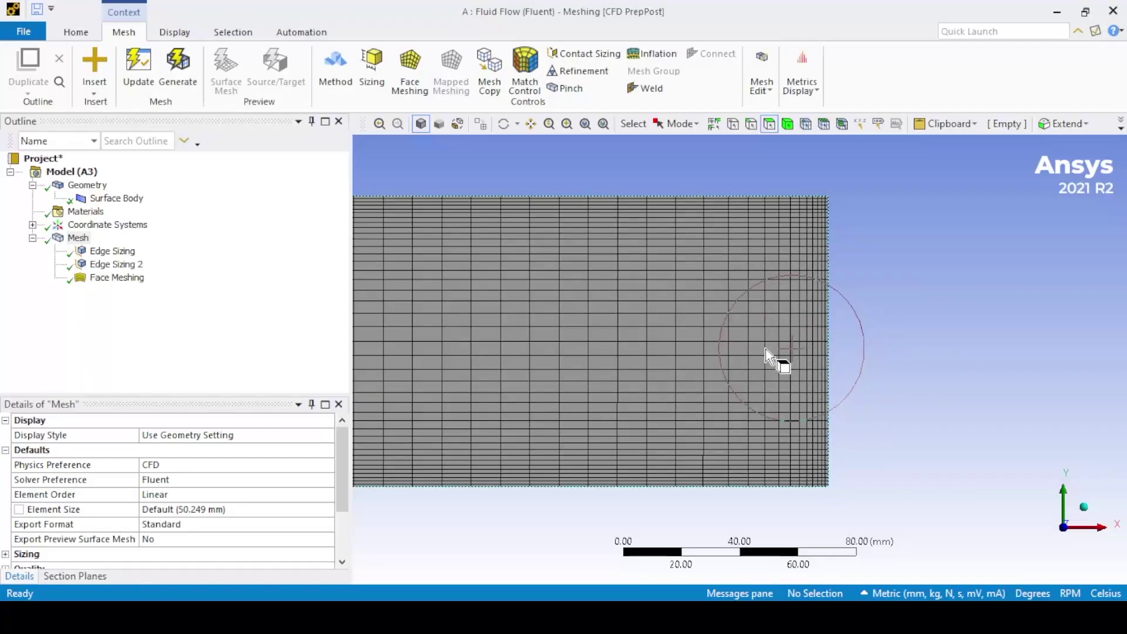
pyautogui.scroll(-2, 763, 352)
pyautogui.scroll(-5, 645, 369)
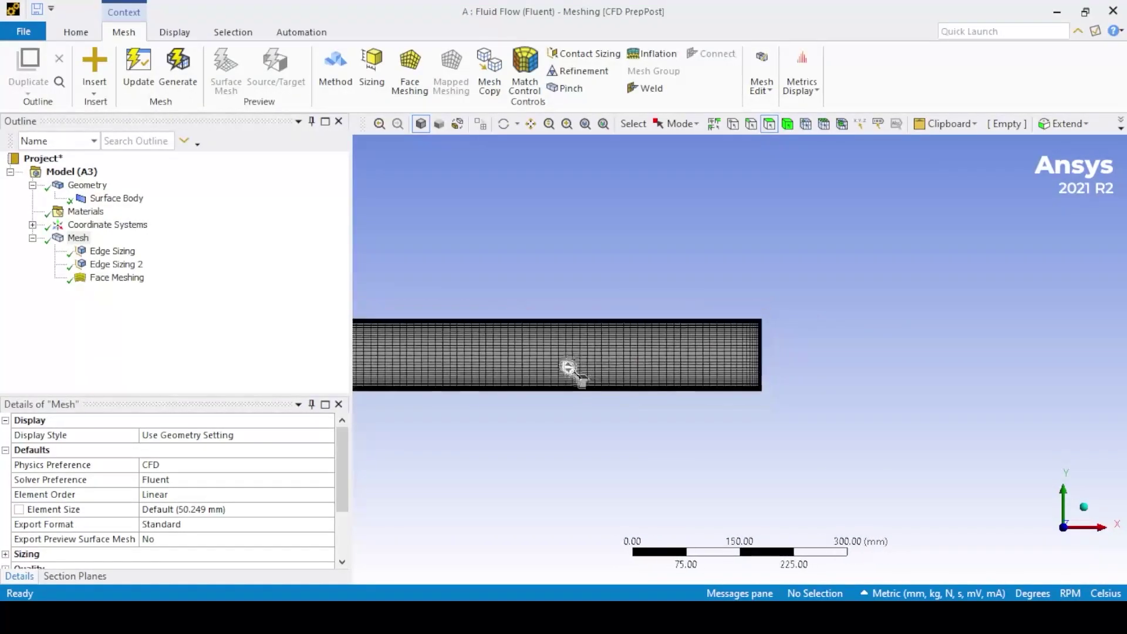
pyautogui.scroll(-2, 477, 357)
pyautogui.keyDown('shift'); pyautogui.moveTo(772, 370); pyautogui.dragTo(663, 398, button='middle'); pyautogui.keyUp('shift')
pyautogui.scroll(-5, 483, 372)
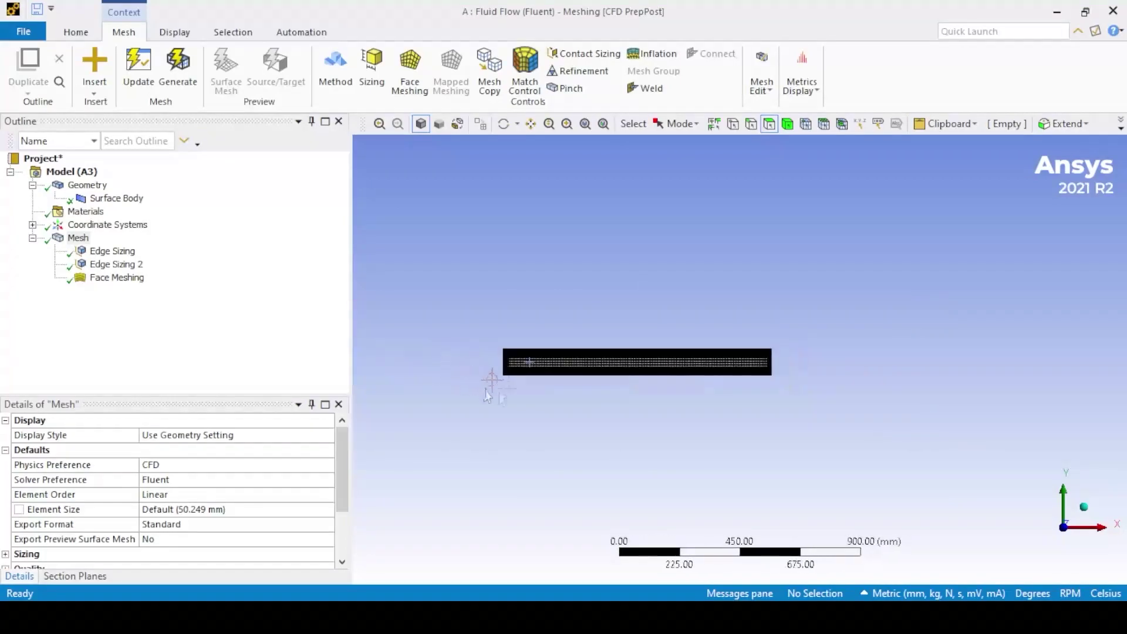
pyautogui.scroll(5, 487, 347)
pyautogui.scroll(5, 704, 405)
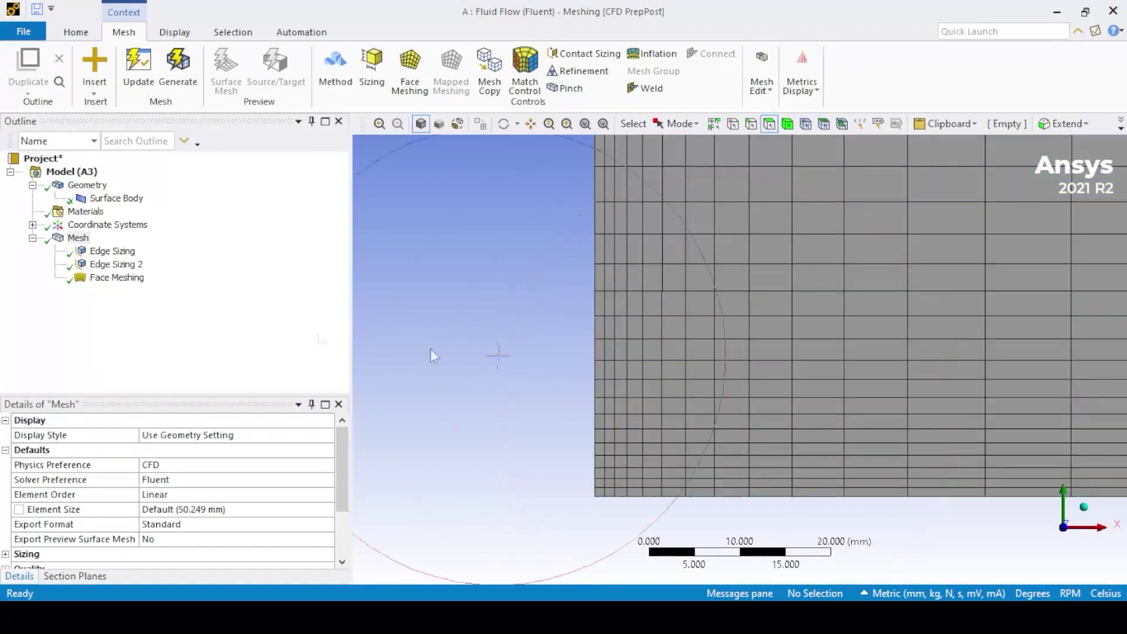
# Step: Make Edge Sizing 2 use Hard behavior and regenerate the mesh
pyautogui.click(108, 265)
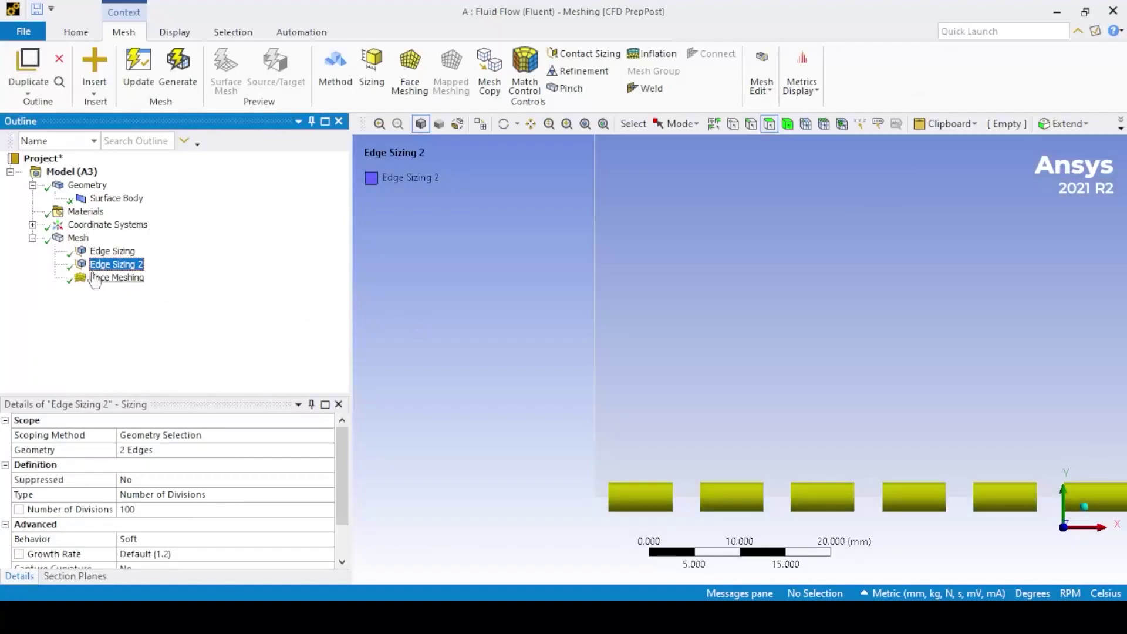
pyautogui.doubleClick(185, 540)
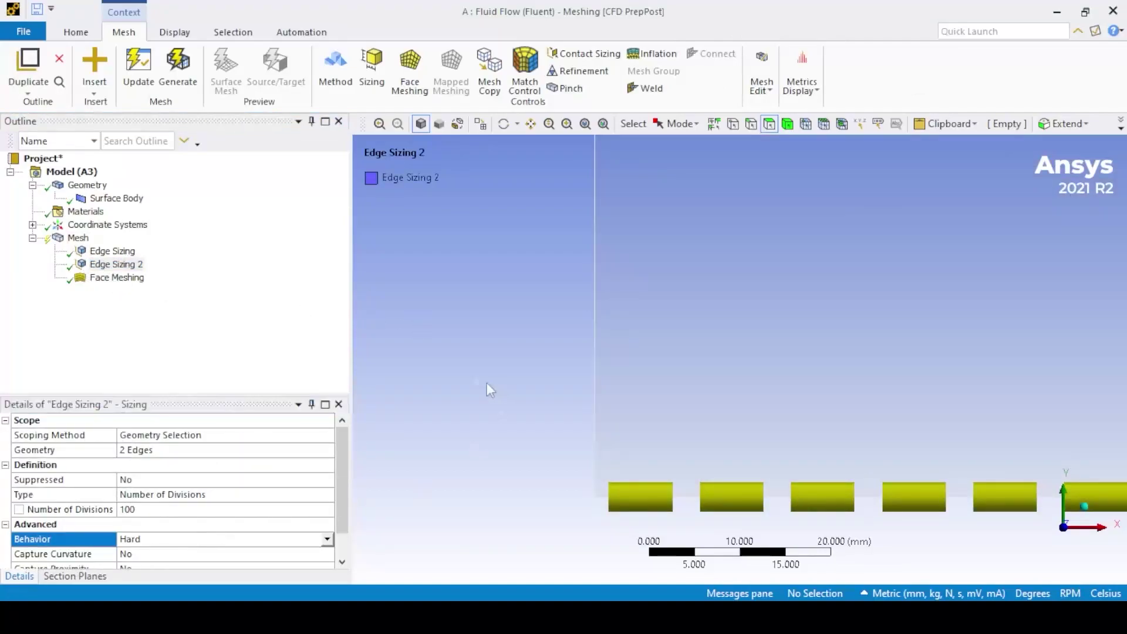
pyautogui.click(172, 88)
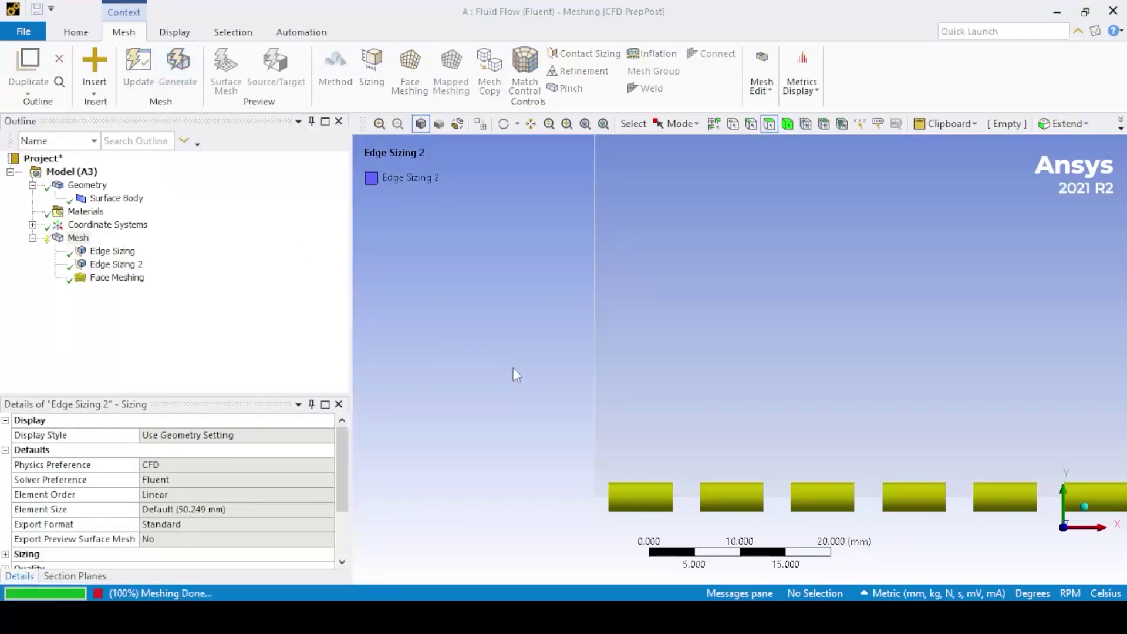
pyautogui.scroll(-10, 513, 367)
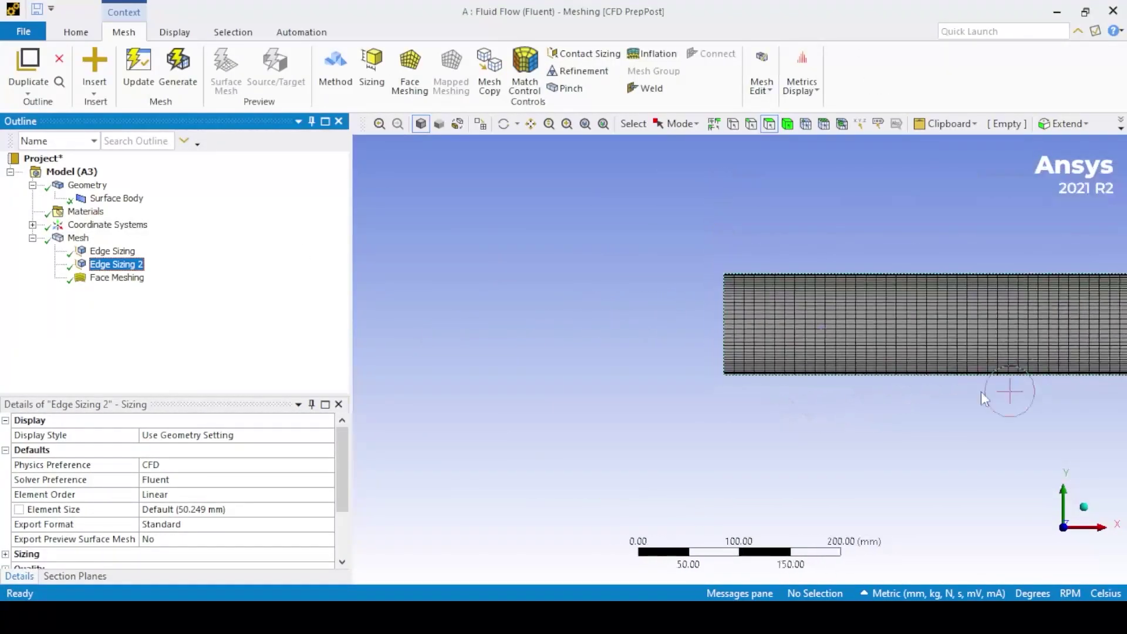
# Step: View the regenerated mesh straight on in the XY plane
pyautogui.rightClick(77, 237)
pyautogui.click(556, 360)
pyautogui.click(1082, 506)
pyautogui.click(1048, 543)
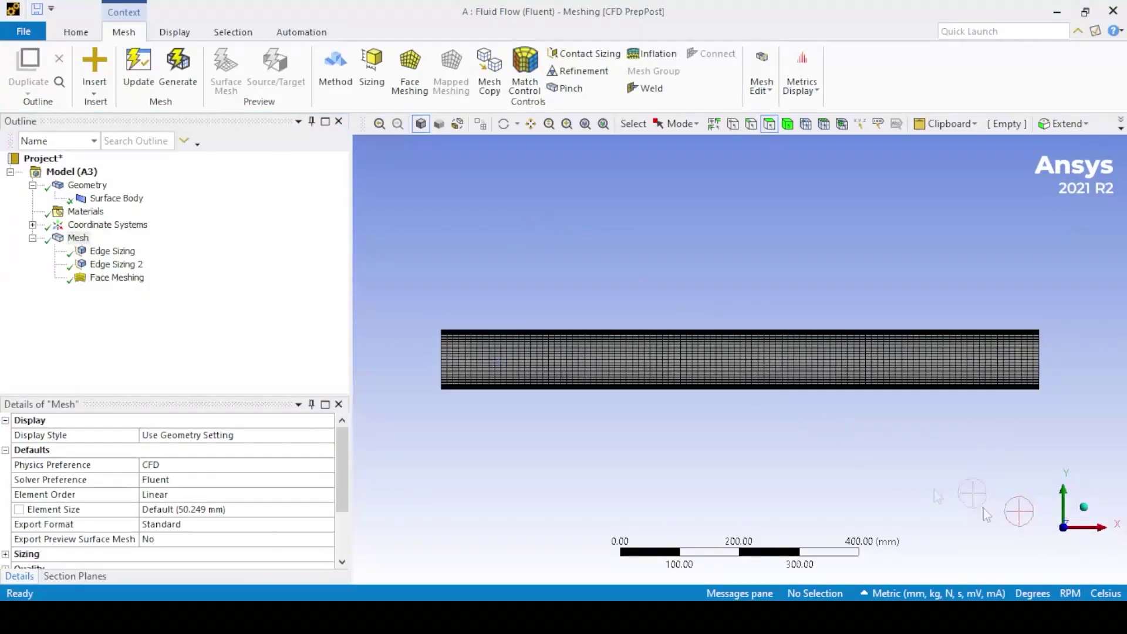
# Step: Create named selections 'inlet' for the left edge and 'outlet' for the right edge
pyautogui.click(751, 123)
pyautogui.click(445, 362)
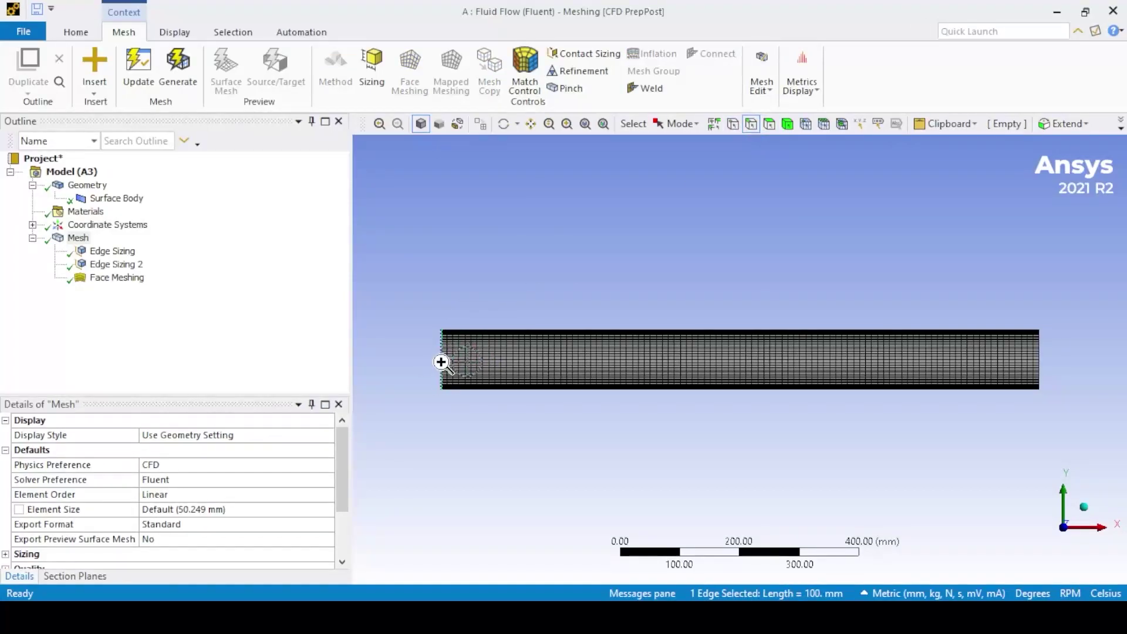
pyautogui.rightClick(441, 361)
pyautogui.click(508, 339)
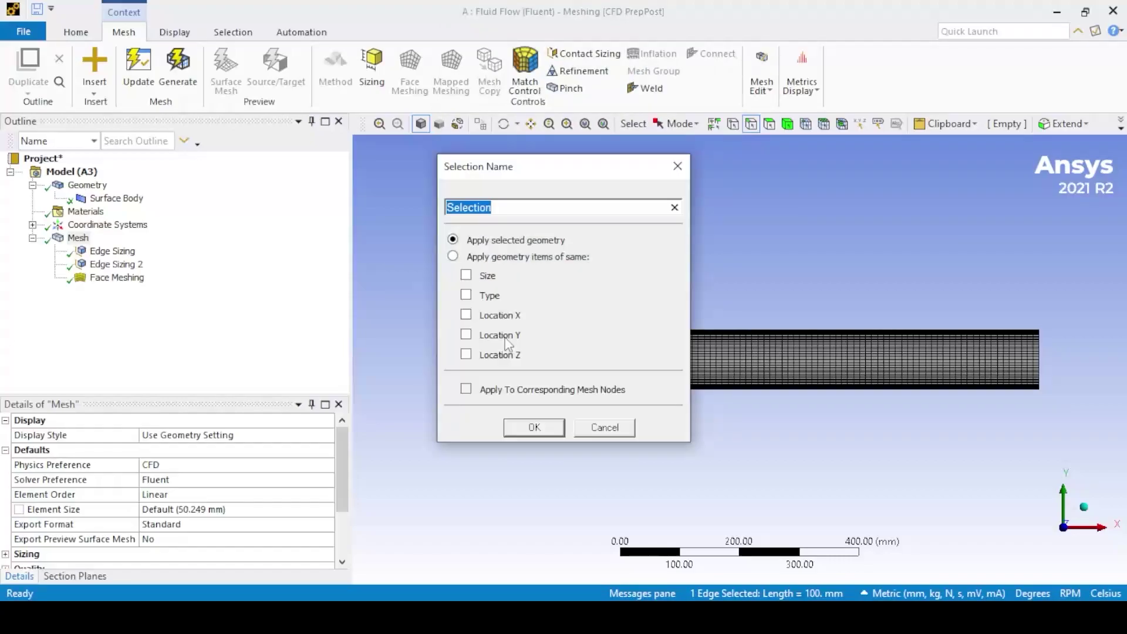
pyautogui.write('inlet')
pyautogui.press('Return')
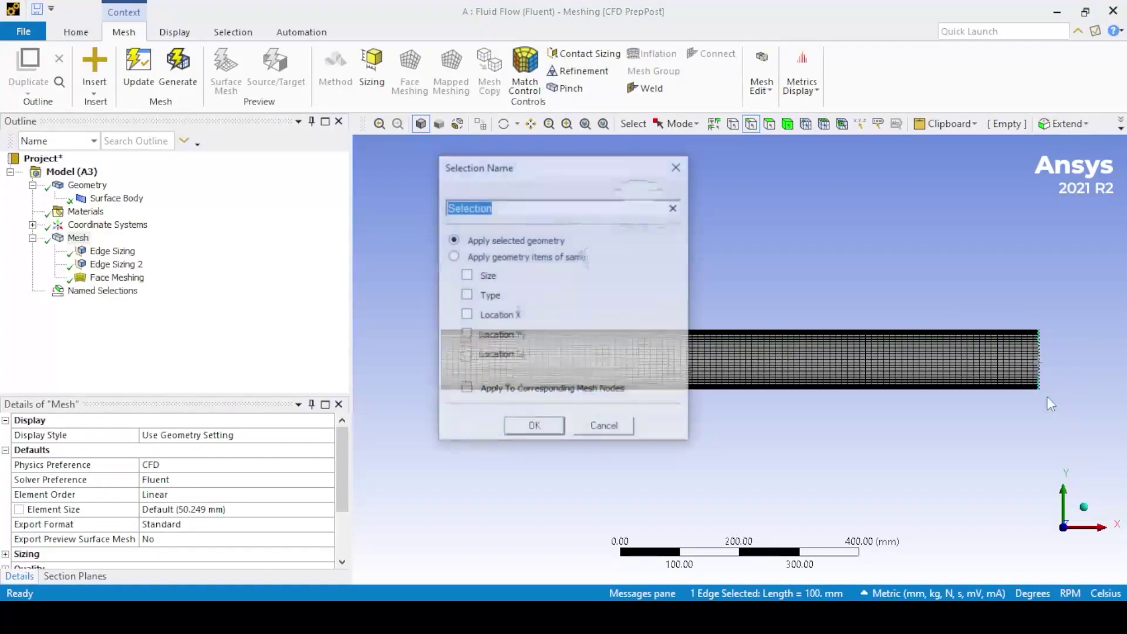
pyautogui.write('outlet')
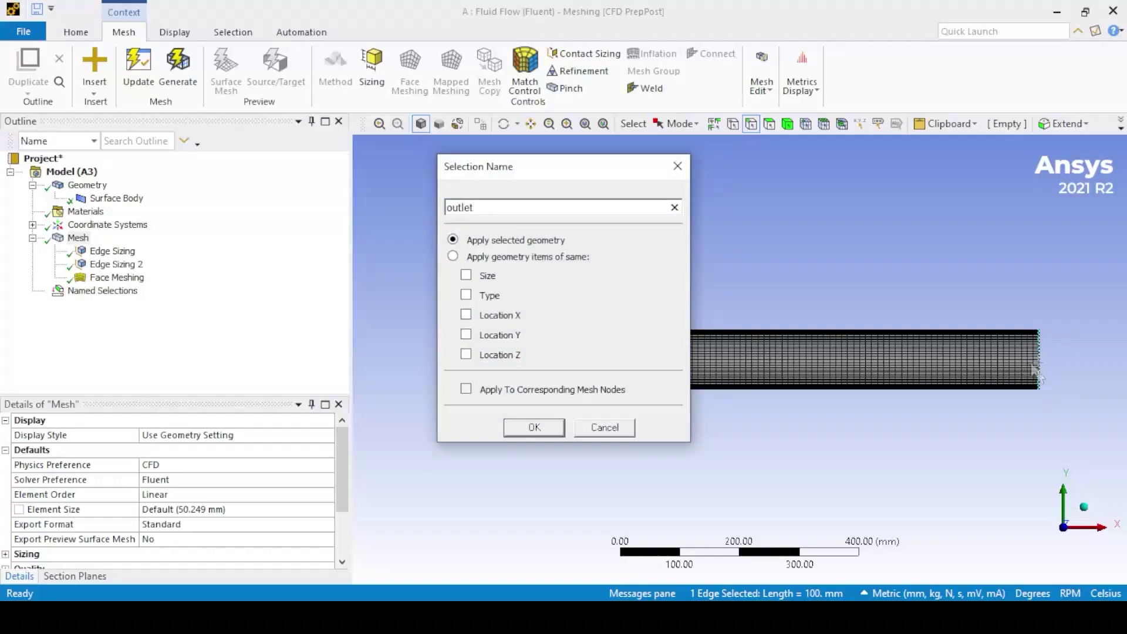
pyautogui.click(610, 428)
# Step: Name the top and bottom edges together as 'wall'
pyautogui.click(637, 332)
pyautogui.keyDown('ctrl'); pyautogui.click(632, 388); pyautogui.keyUp('ctrl')
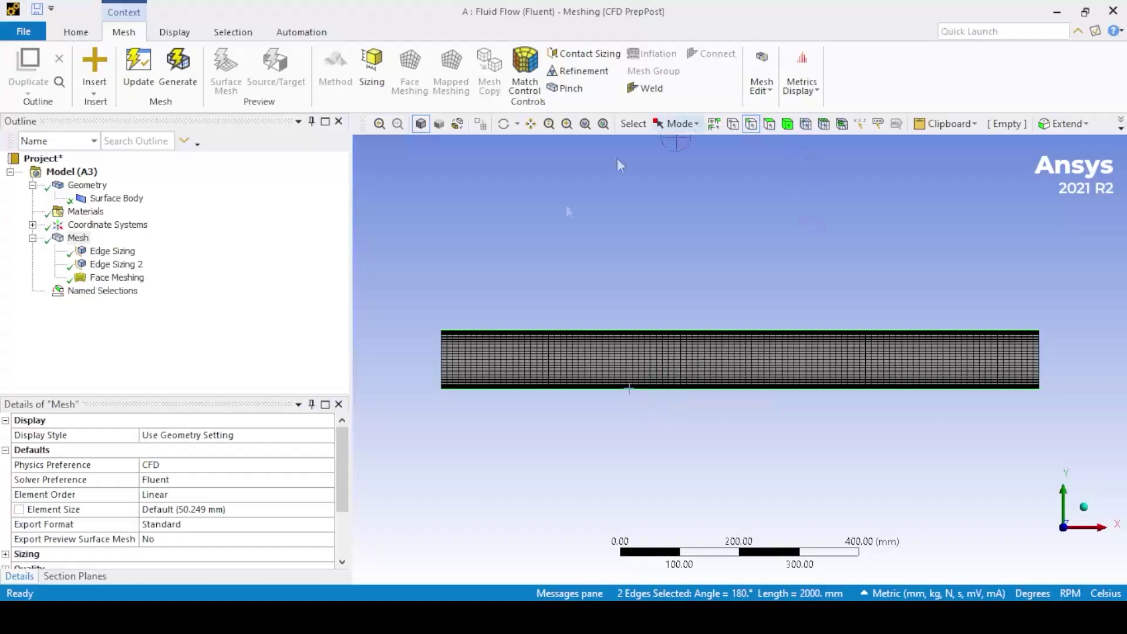
pyautogui.rightClick(583, 335)
pyautogui.click(643, 340)
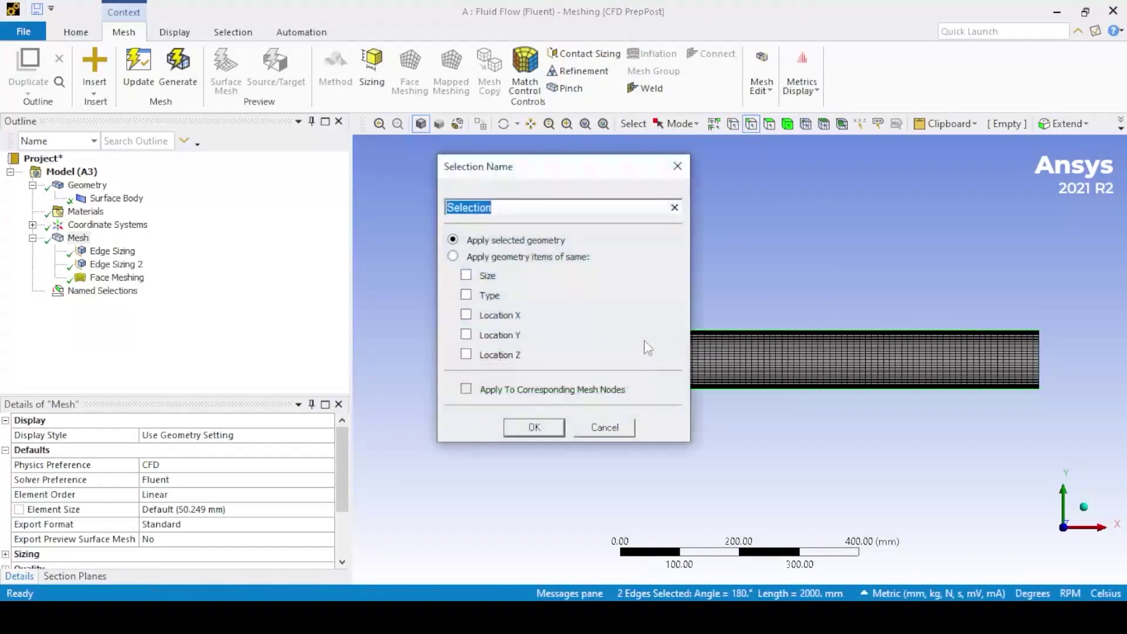
pyautogui.write('wall')
pyautogui.click(516, 431)
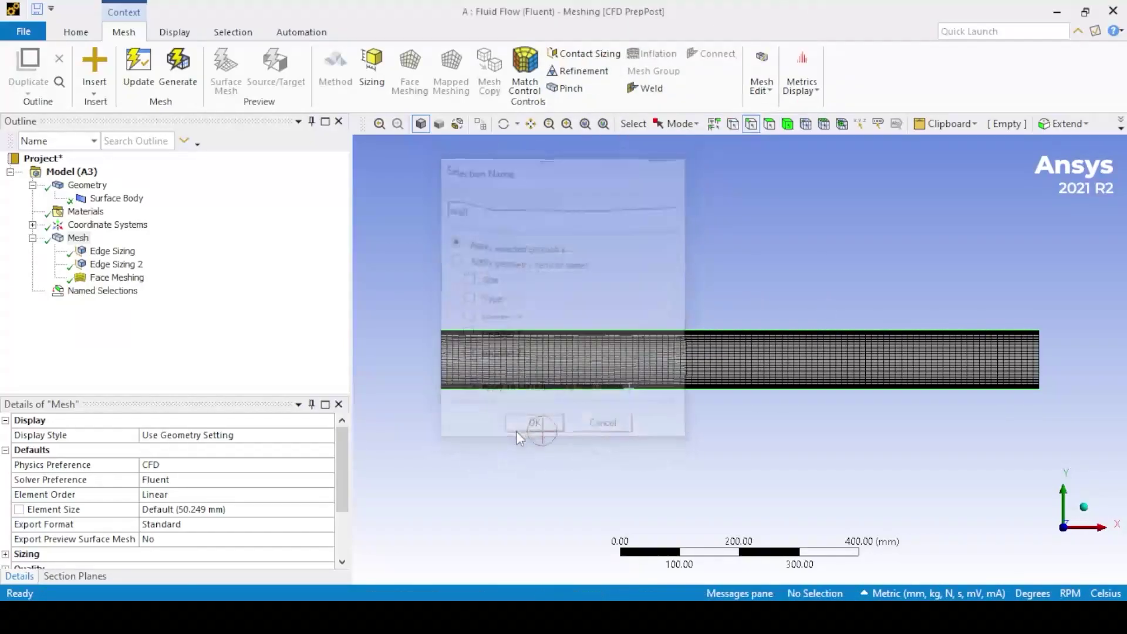
# Step: Check the inlet, outlet and wall named selections on the model
pyautogui.click(33, 290)
pyautogui.click(88, 305)
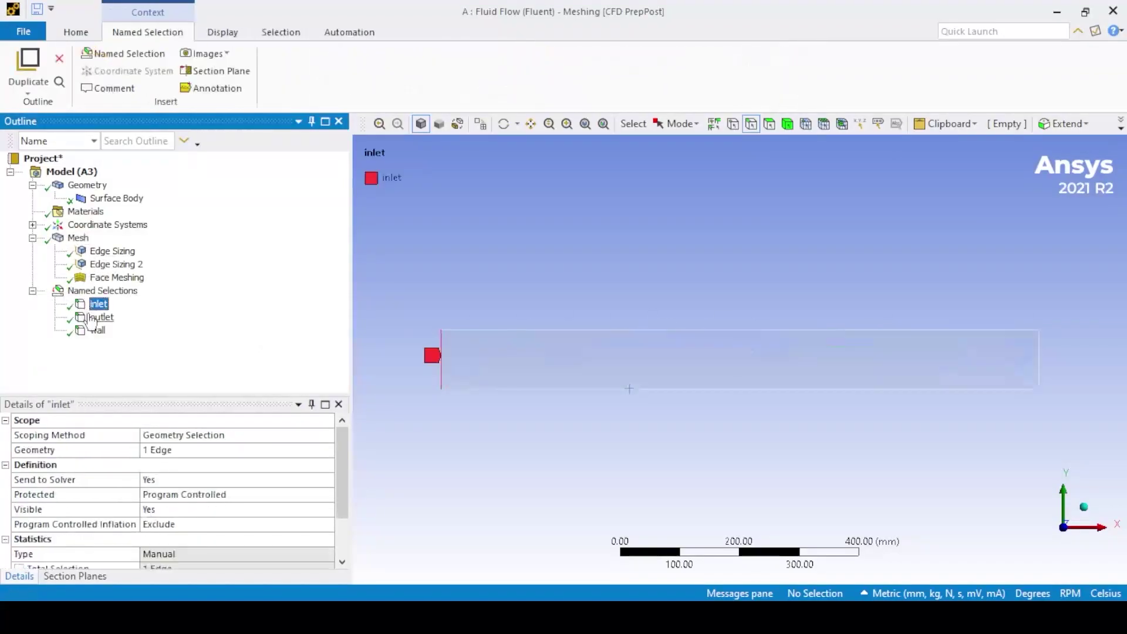
pyautogui.click(98, 317)
pyautogui.click(98, 331)
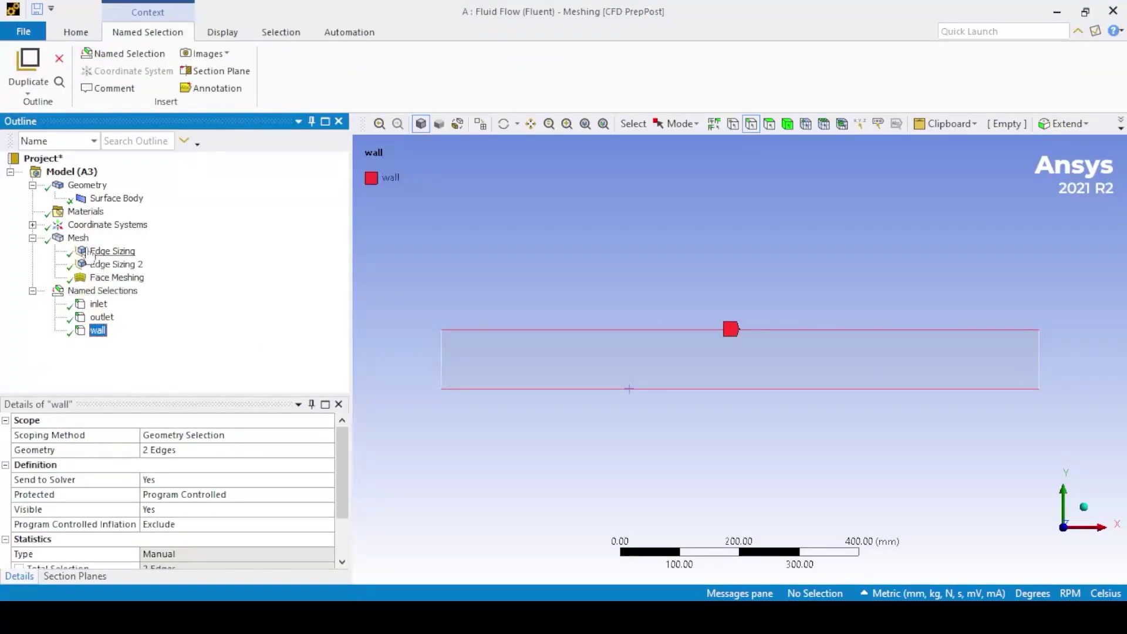
pyautogui.click(78, 238)
# Step: Update the mesh and launch Fluent 2021 R2 from the Setup cell
pyautogui.click(125, 71)
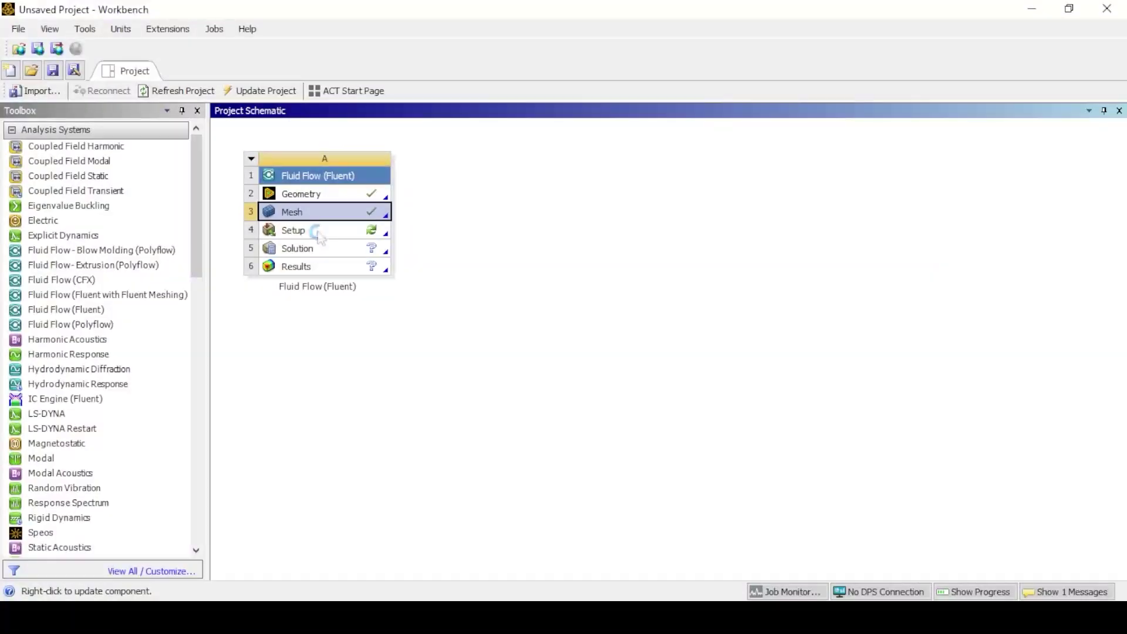
pyautogui.rightClick(317, 232)
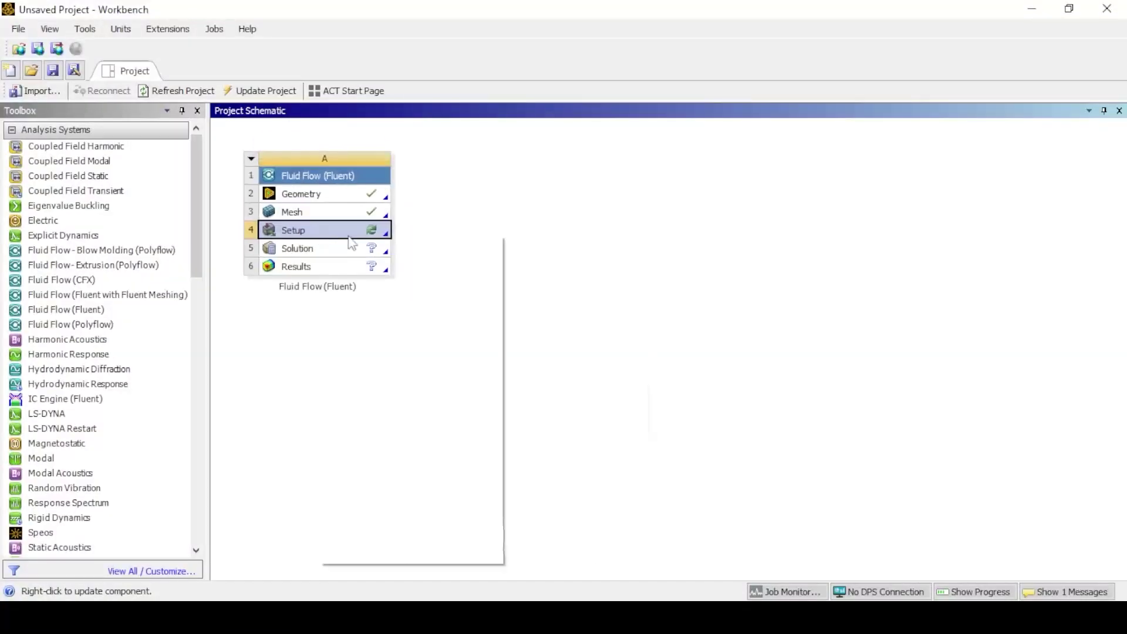
pyautogui.click(354, 242)
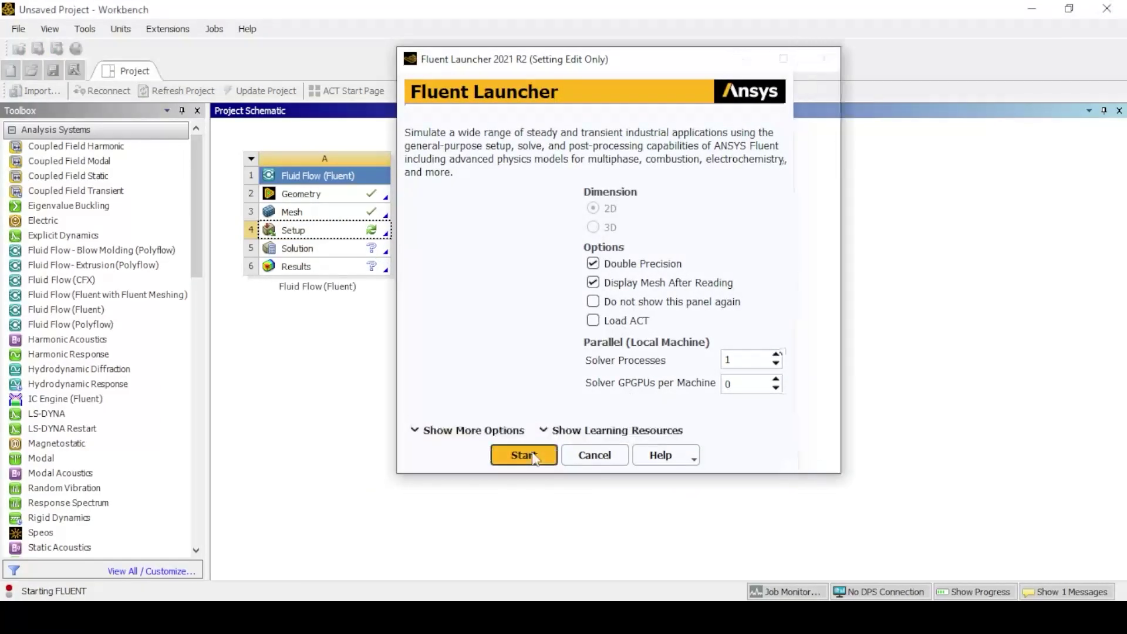
pyautogui.click(523, 455)
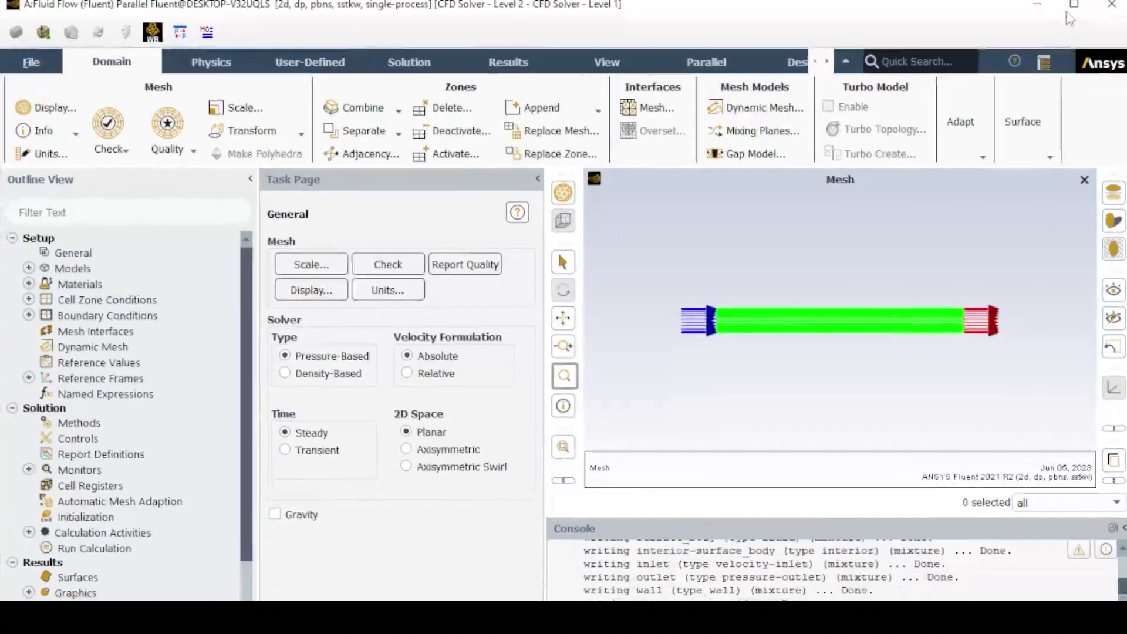
# Step: Switch the Viscous model from SST k-omega to Laminar
pyautogui.click(844, 66)
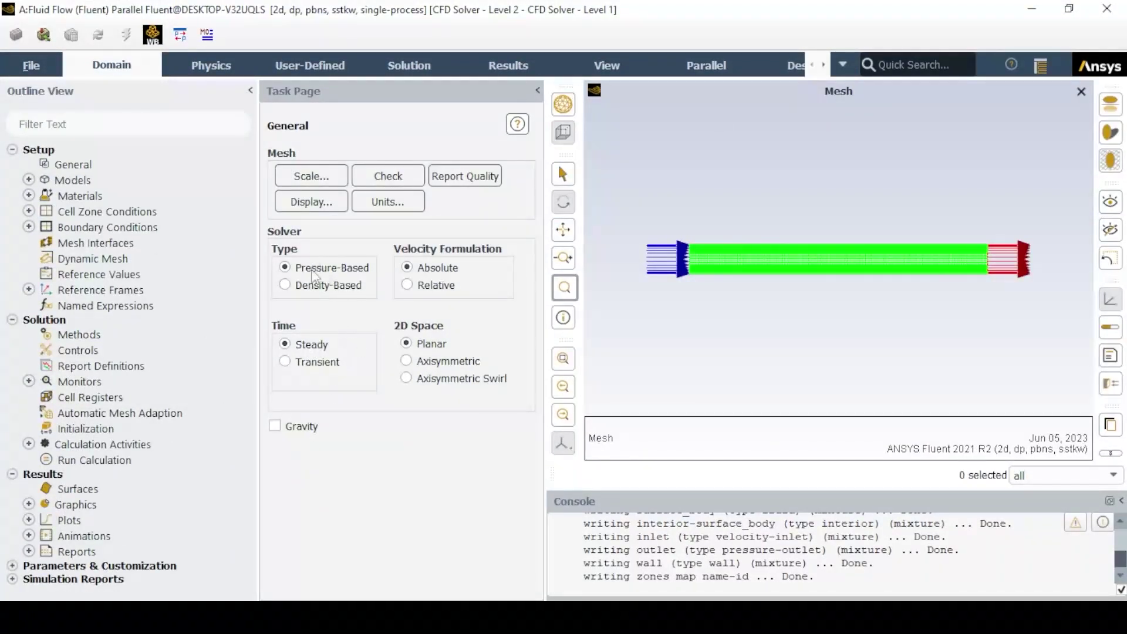
pyautogui.doubleClick(71, 180)
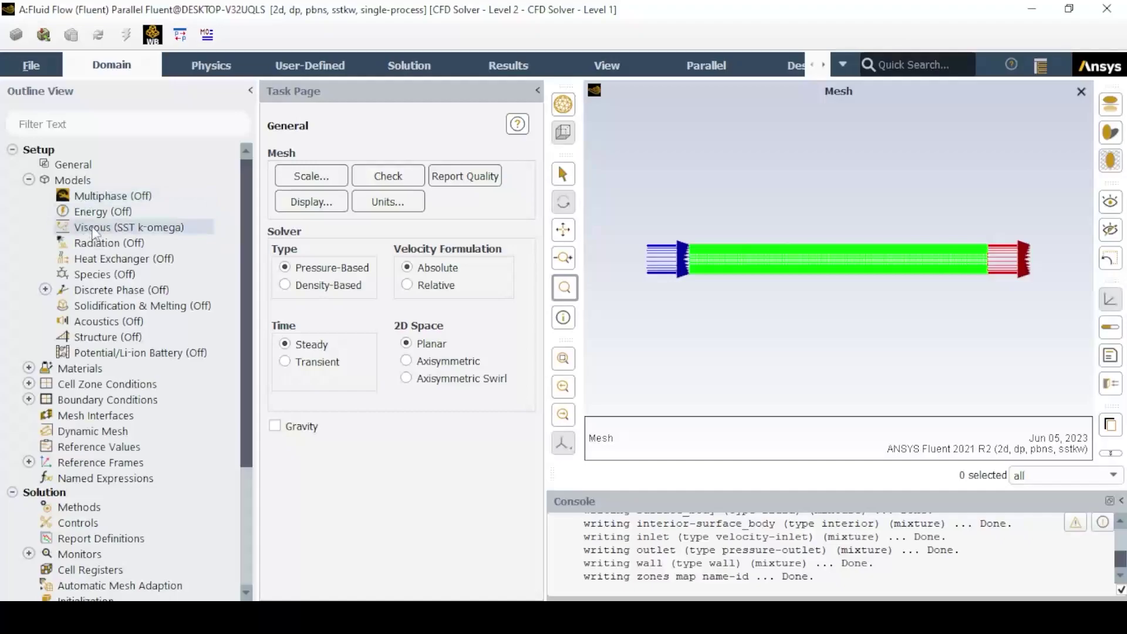
pyautogui.rightClick(94, 228)
pyautogui.click(121, 239)
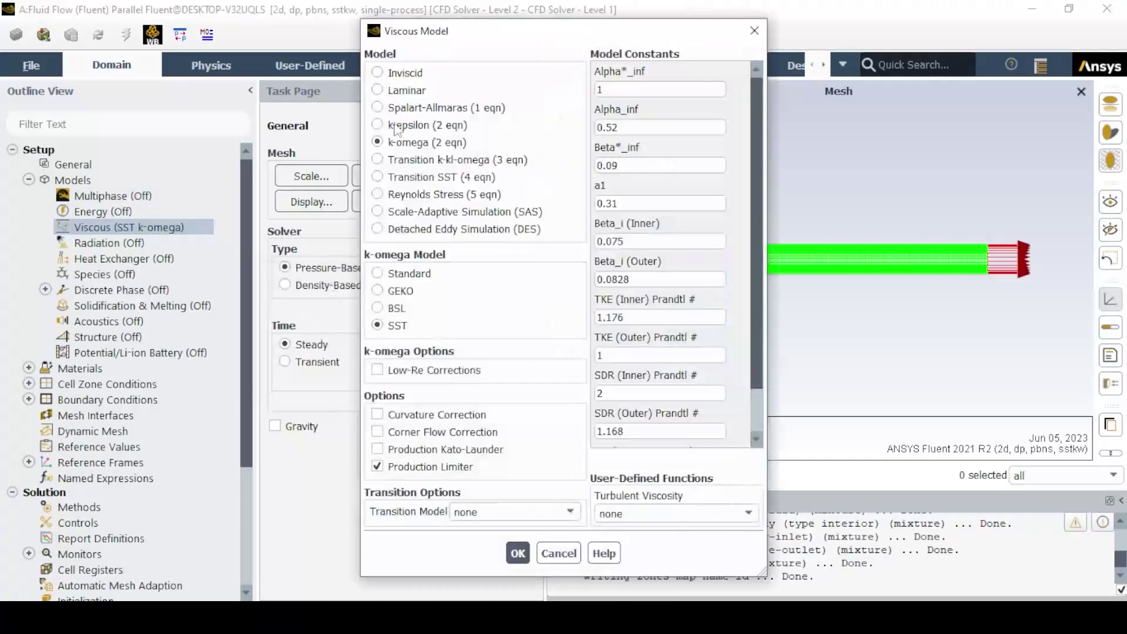
pyautogui.click(414, 261)
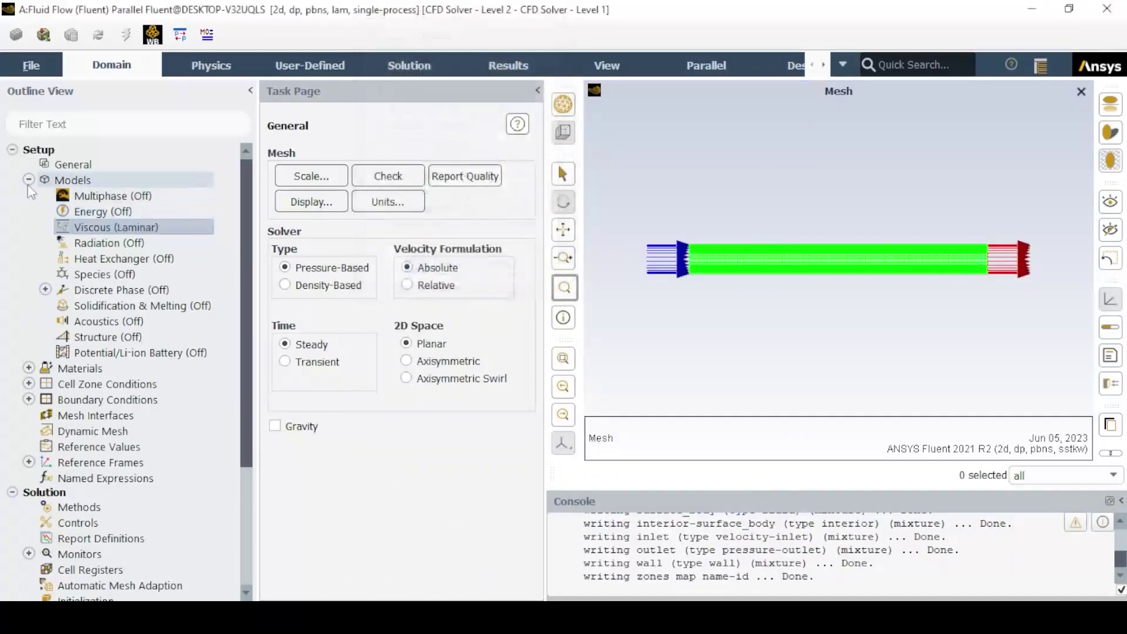
# Step: Copy water-liquid from the Fluent materials database into the fluid materials
pyautogui.click(29, 180)
pyautogui.click(29, 195)
pyautogui.click(45, 211)
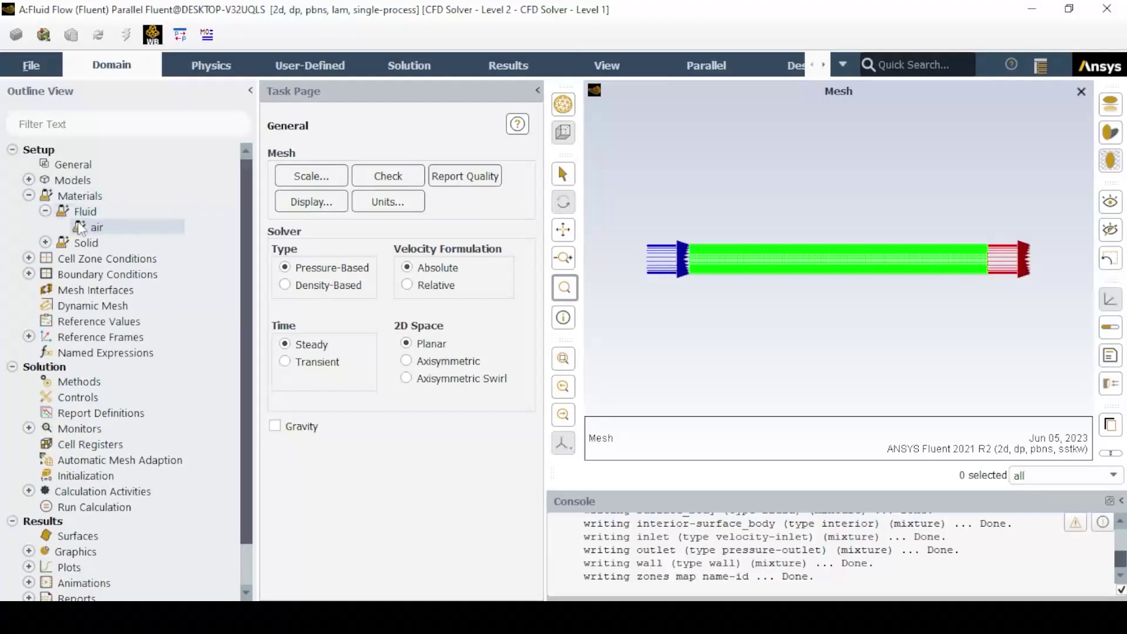
pyautogui.rightClick(82, 217)
pyautogui.click(109, 222)
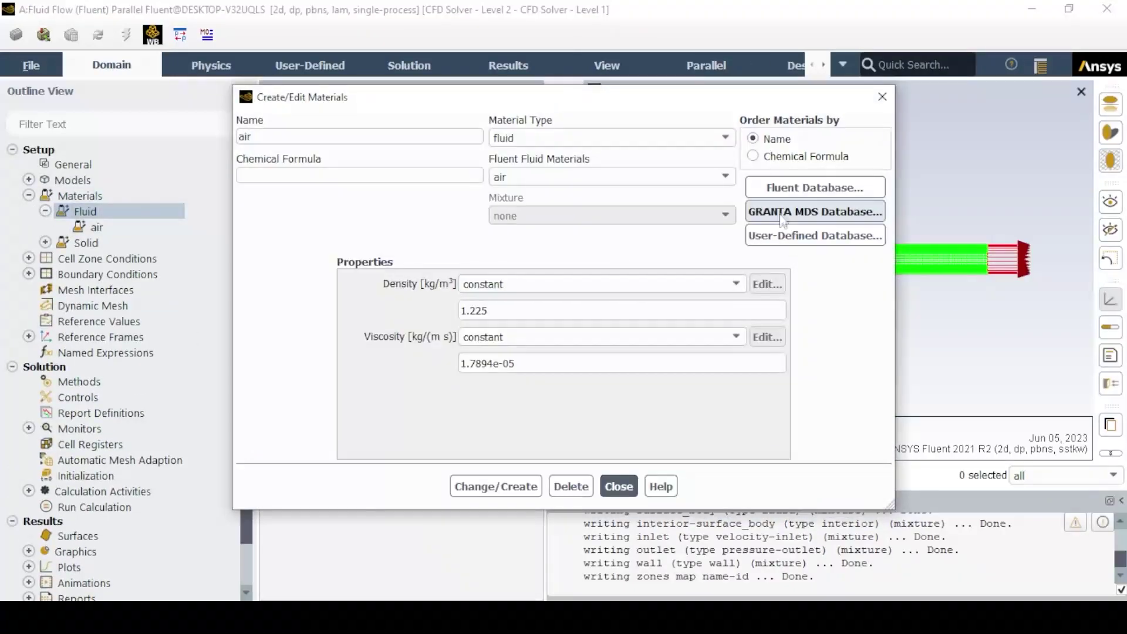
pyautogui.click(787, 188)
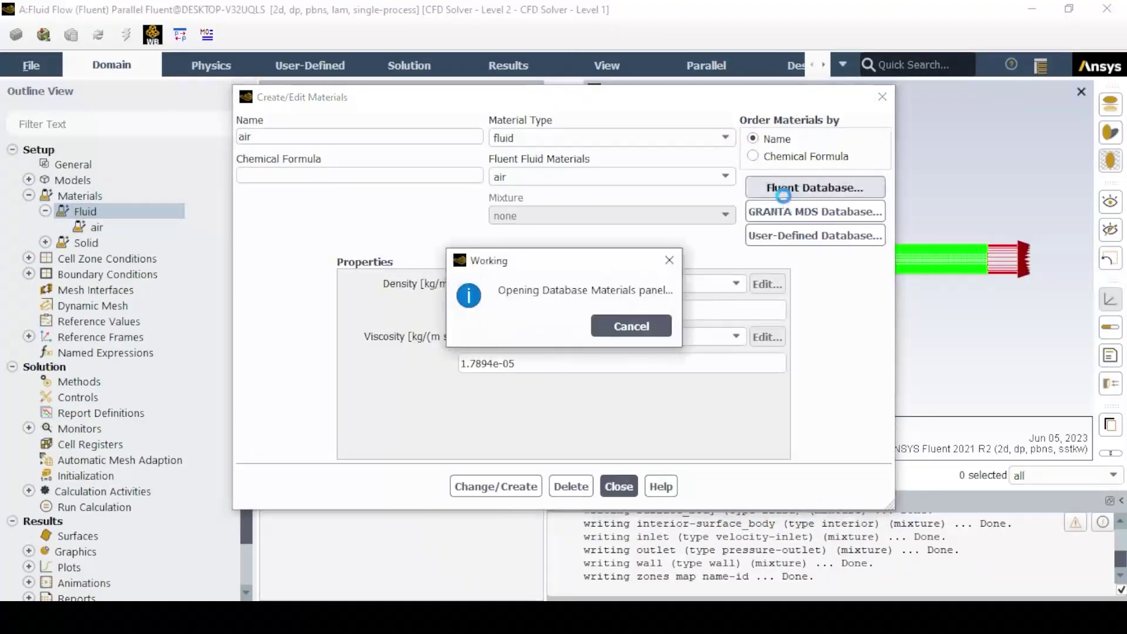
pyautogui.moveTo(505, 347); pyautogui.dragTo(505, 368)
pyautogui.click(322, 376)
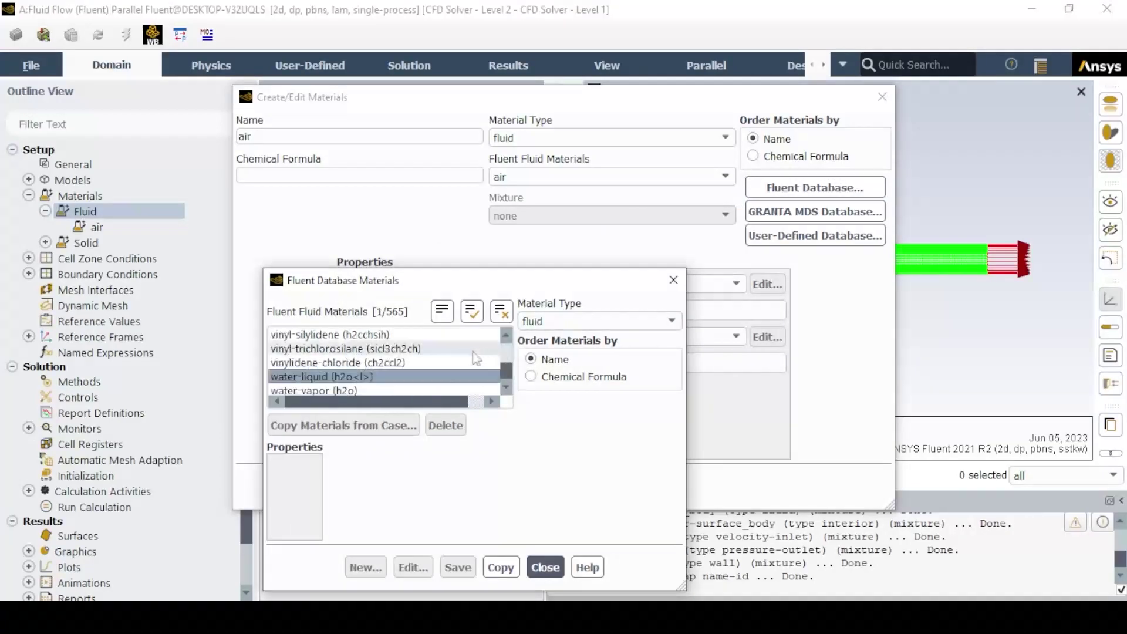
pyautogui.click(500, 567)
pyautogui.click(545, 566)
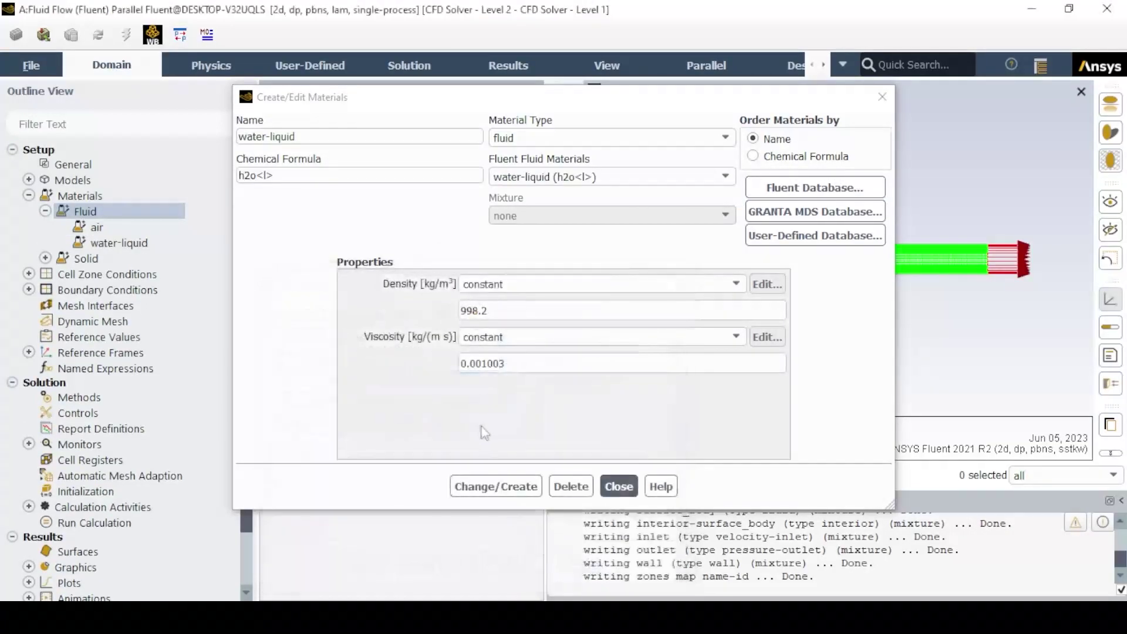
pyautogui.click(620, 487)
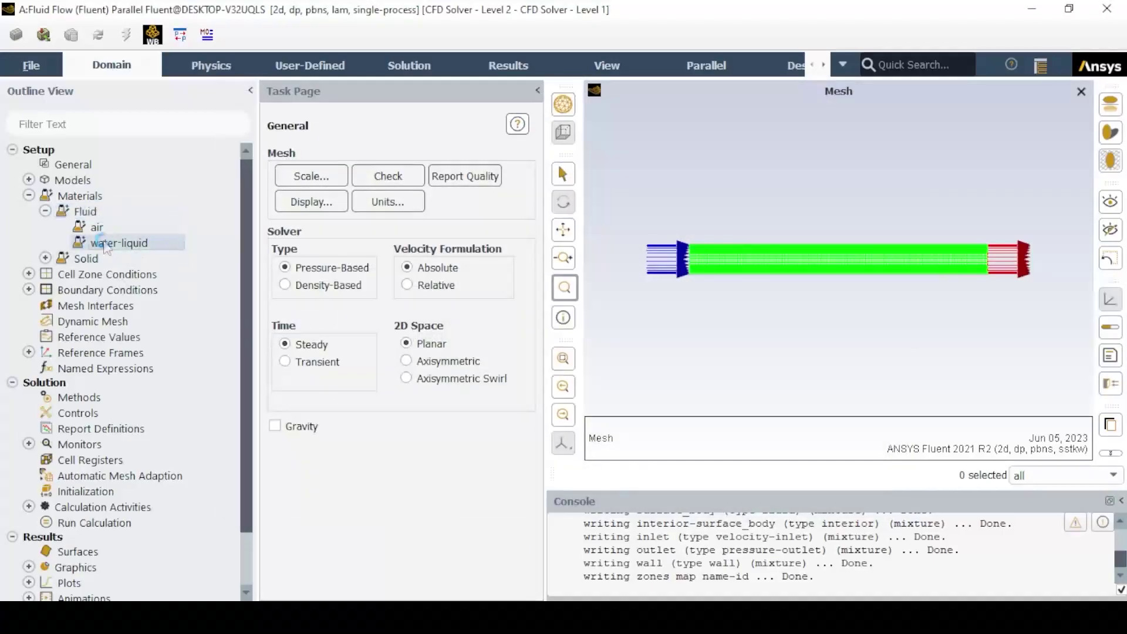
# Step: Set water-liquid's density to 1000 kg/m³ and viscosity to 0.001 kg/(m·s)
pyautogui.rightClick(115, 242)
pyautogui.click(126, 251)
pyautogui.click(494, 309)
pyautogui.hotkey('ctrl', 'a')
pyautogui.write('1000')
pyautogui.press('Tab')
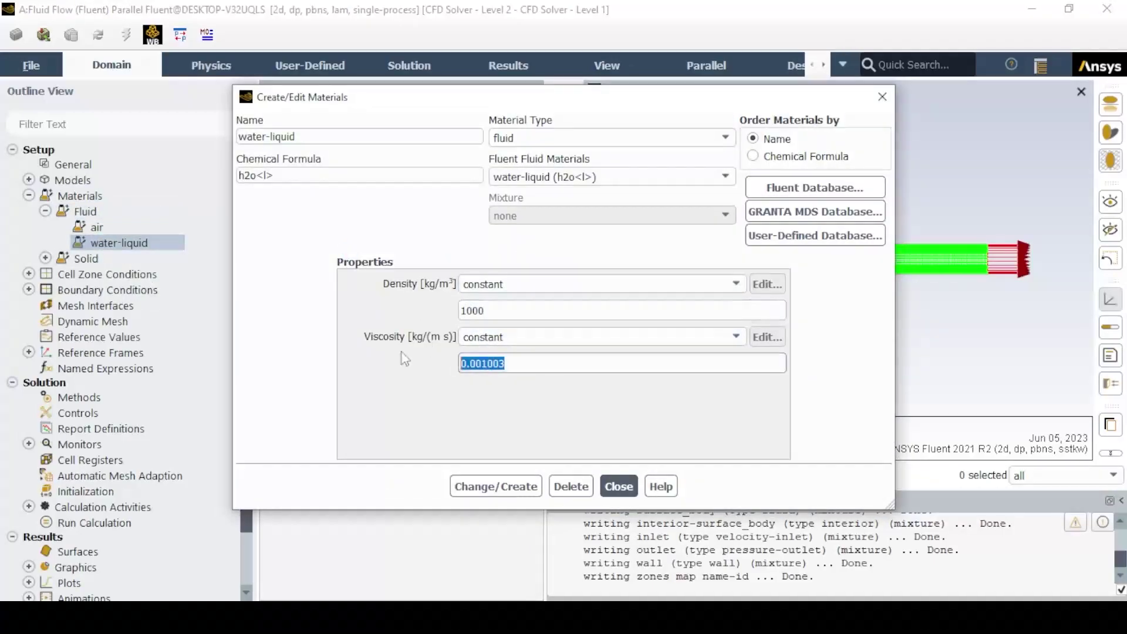
pyautogui.click(518, 365)
pyautogui.press('BackSpace')
pyautogui.press('BackSpace')
pyautogui.click(496, 486)
pyautogui.click(618, 486)
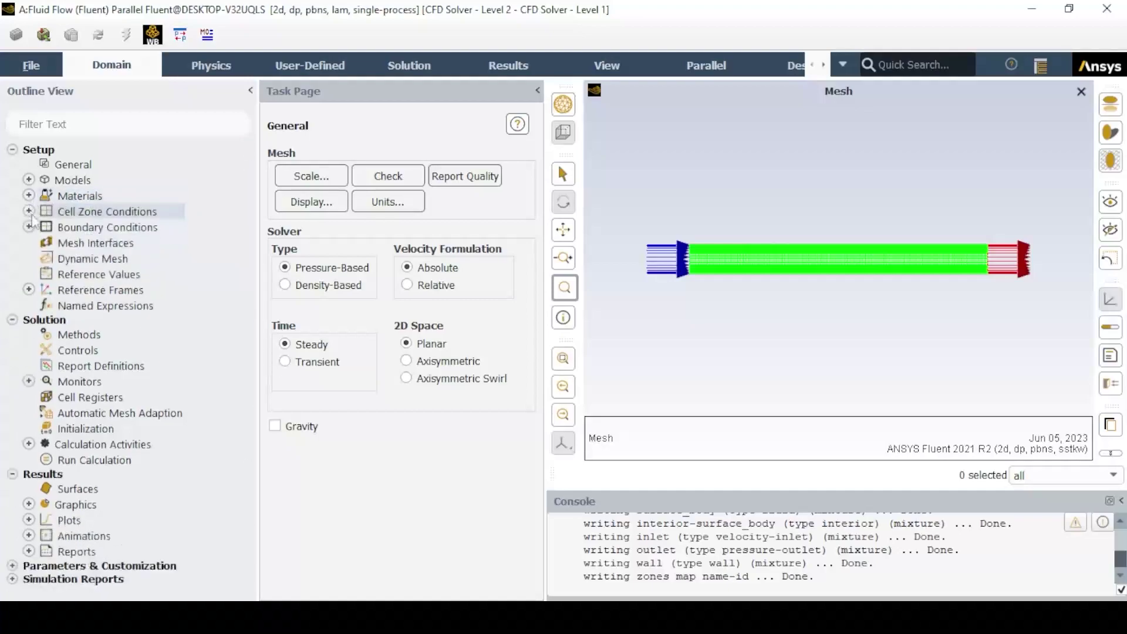
# Step: Assign water-liquid as the material of the surface_body fluid zone
pyautogui.click(45, 227)
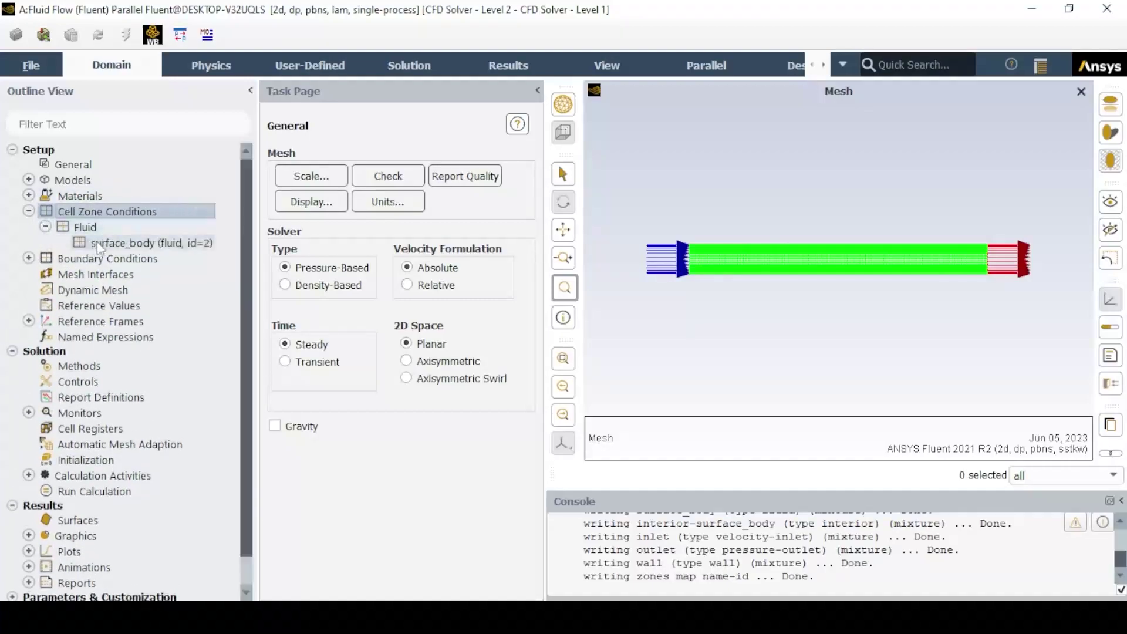
pyautogui.rightClick(106, 243)
pyautogui.click(144, 254)
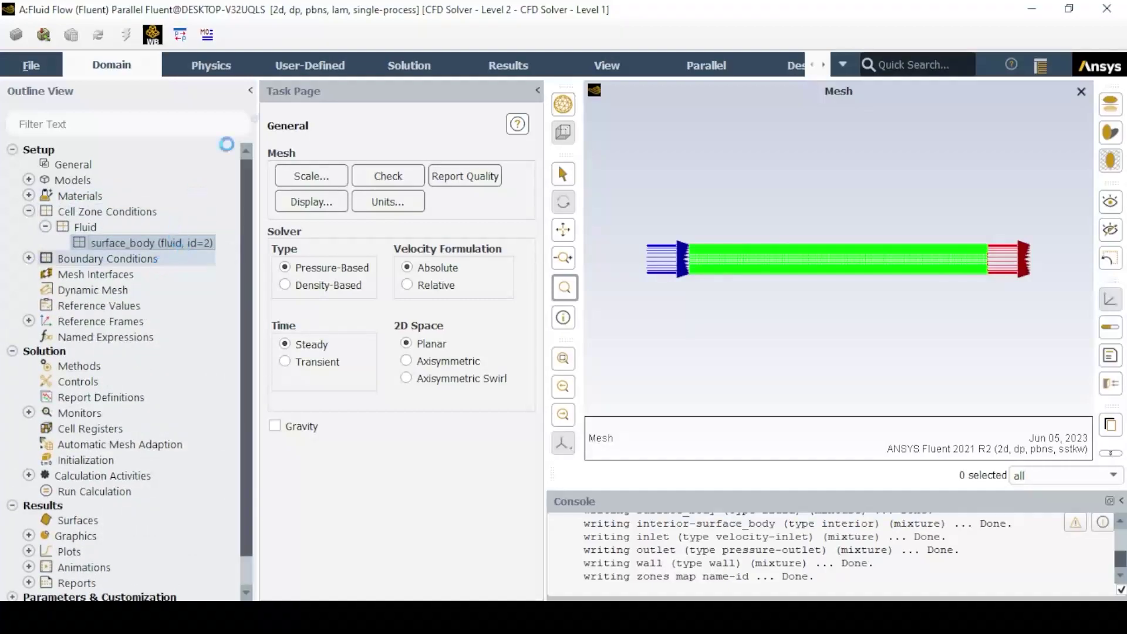
pyautogui.click(385, 343)
pyautogui.click(380, 360)
pyautogui.click(539, 553)
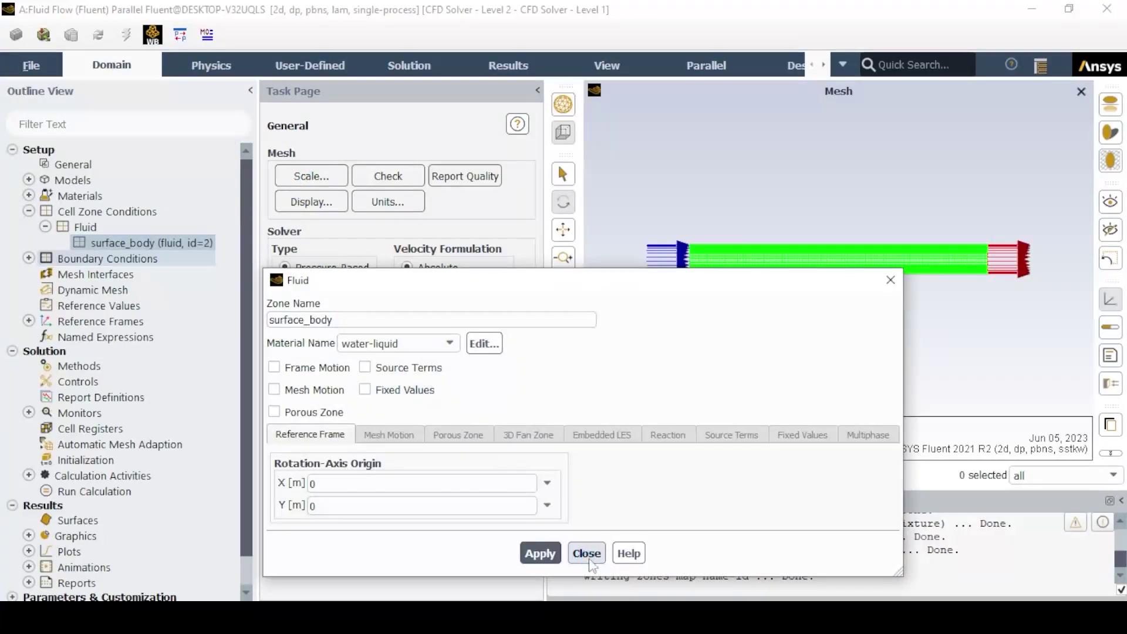
pyautogui.click(587, 553)
# Step: Delete the air material from the fluid materials
pyautogui.click(29, 211)
pyautogui.click(28, 195)
pyautogui.click(45, 211)
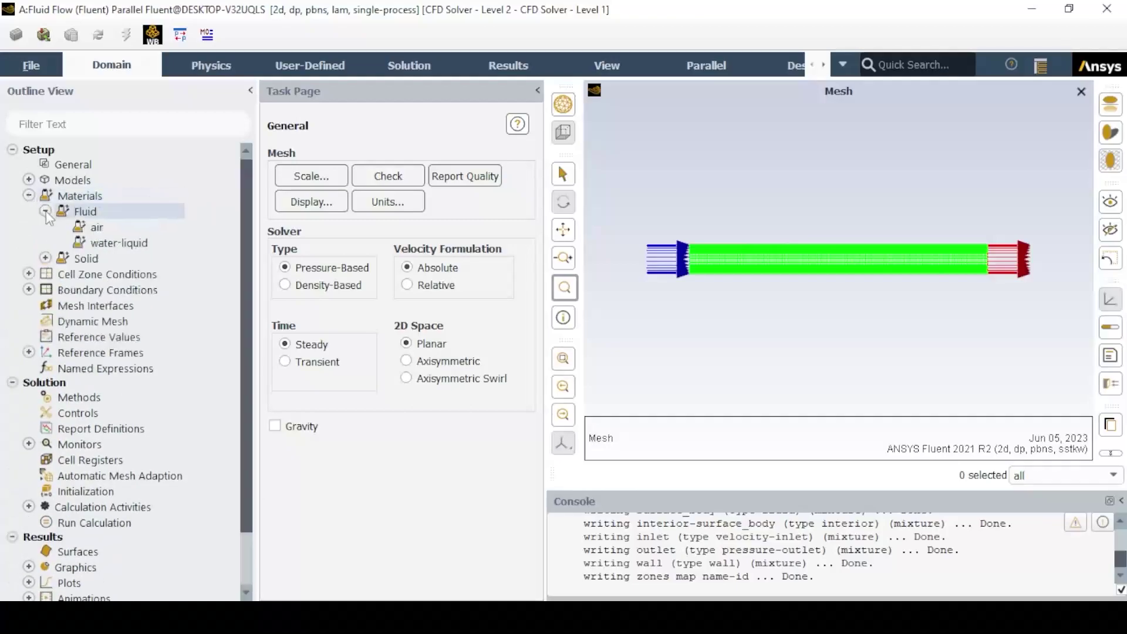
pyautogui.rightClick(94, 227)
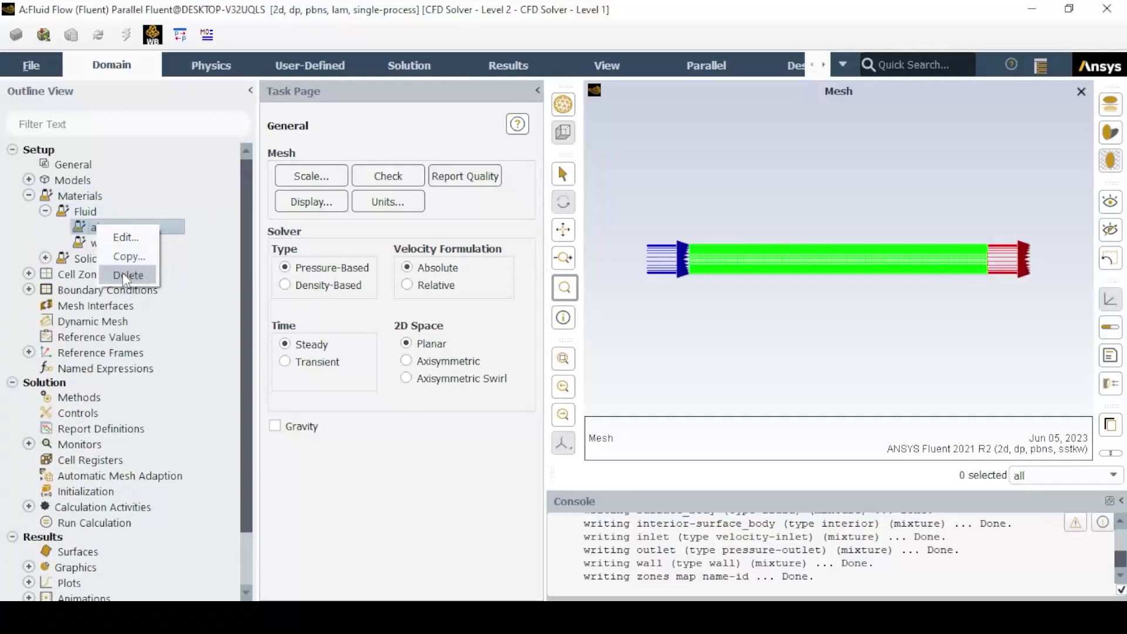
pyautogui.click(125, 276)
pyautogui.click(538, 326)
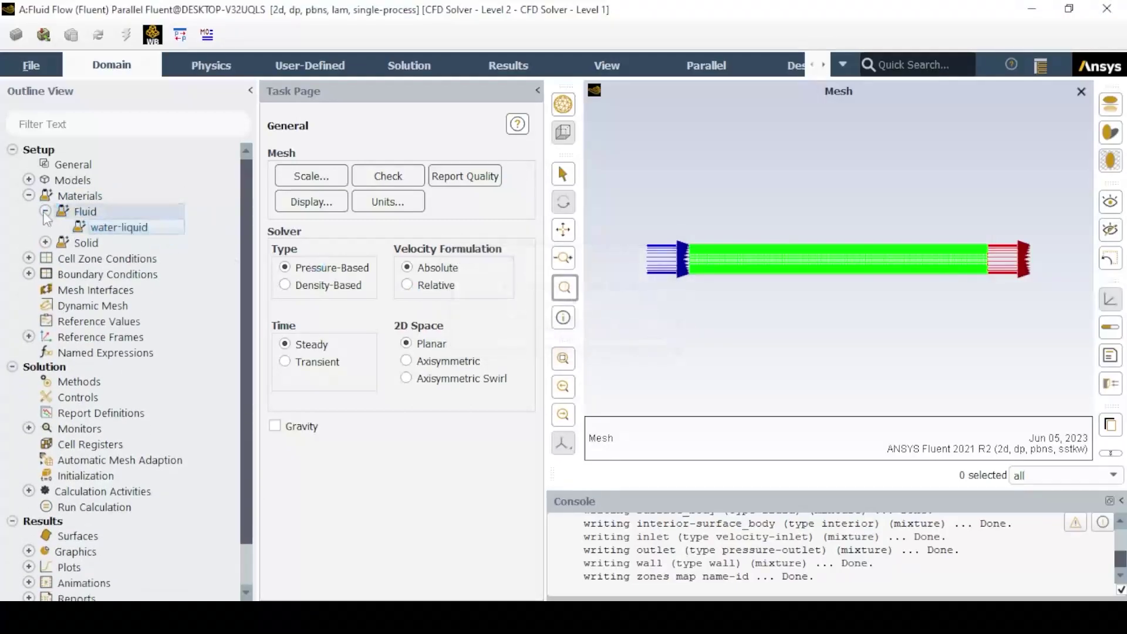
pyautogui.click(28, 195)
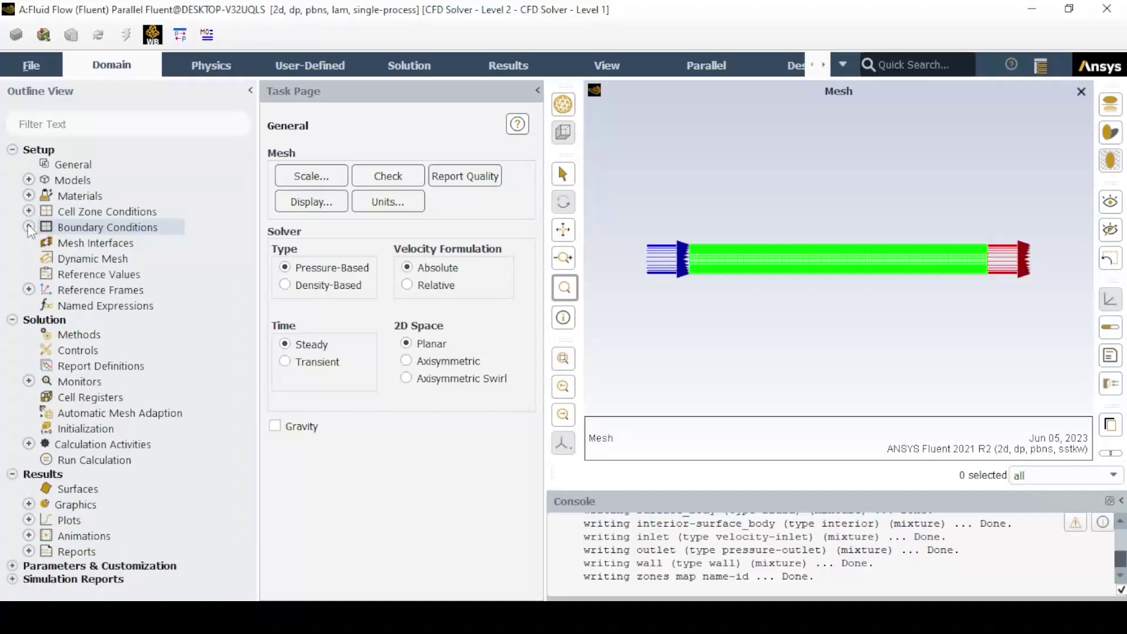
# Step: Set the inlet velocity magnitude to 0.001 m/s
pyautogui.click(28, 227)
pyautogui.click(45, 242)
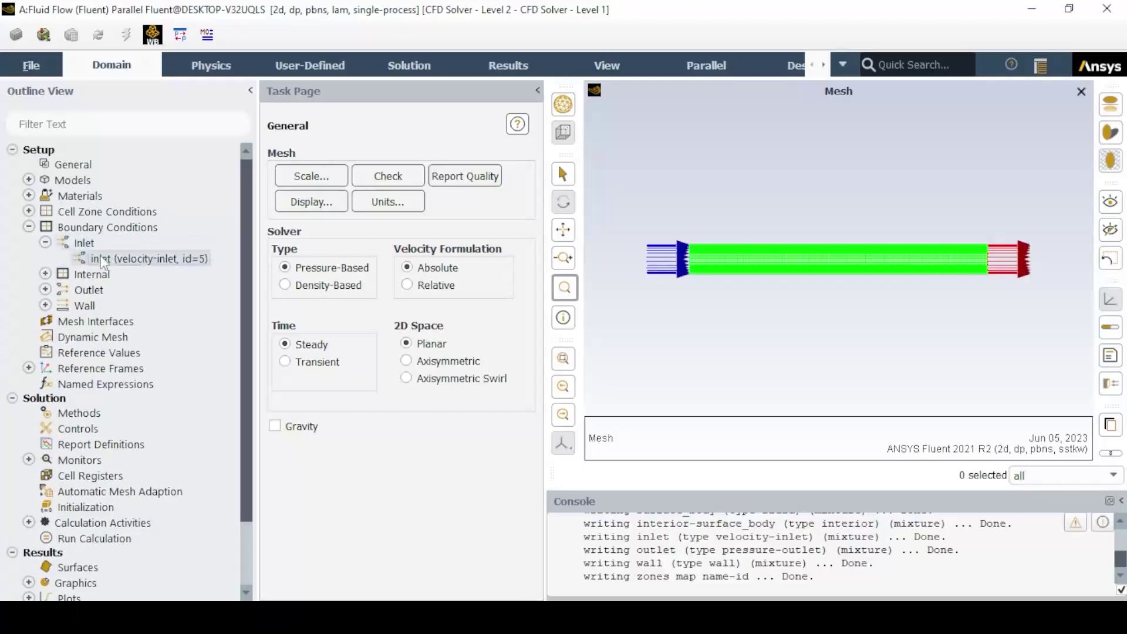
pyautogui.doubleClick(99, 258)
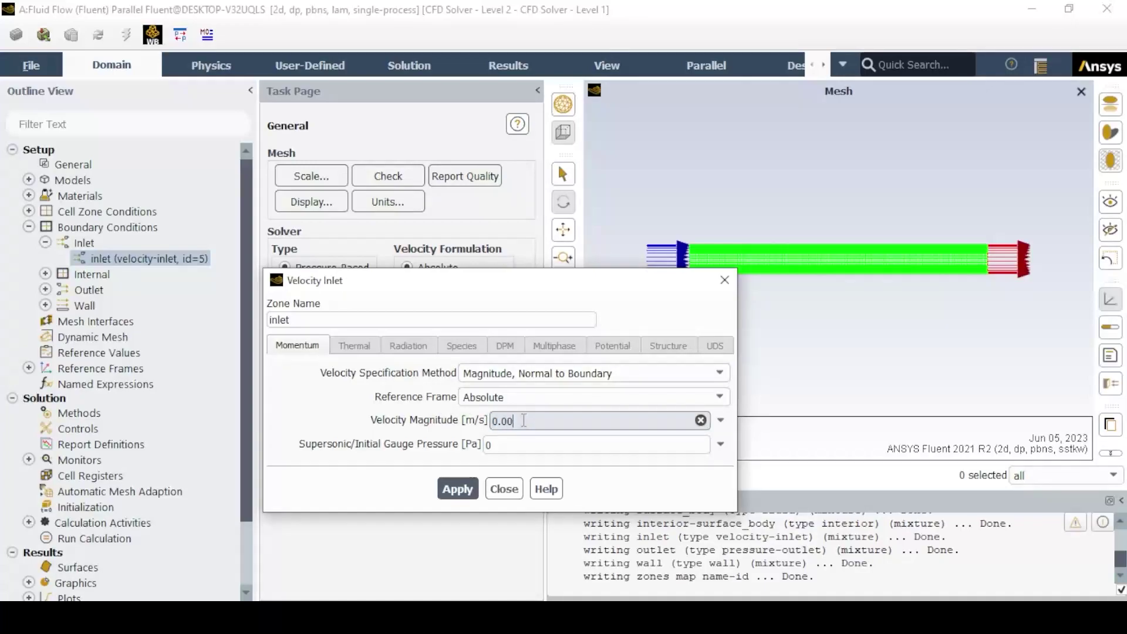
pyautogui.write('1')
pyautogui.click(458, 489)
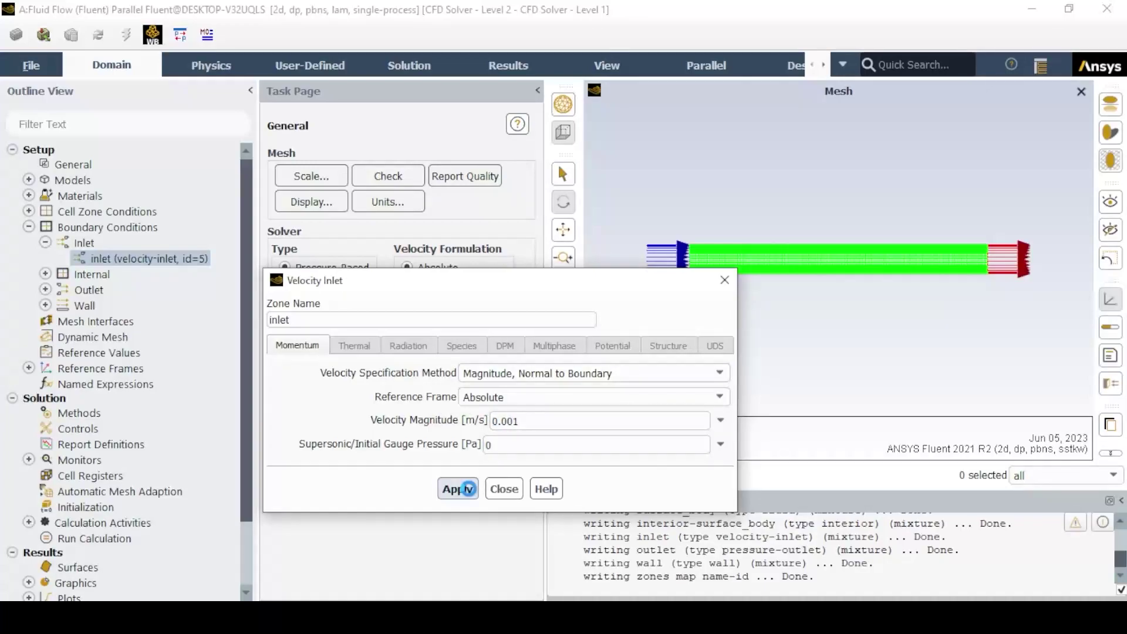
pyautogui.click(504, 489)
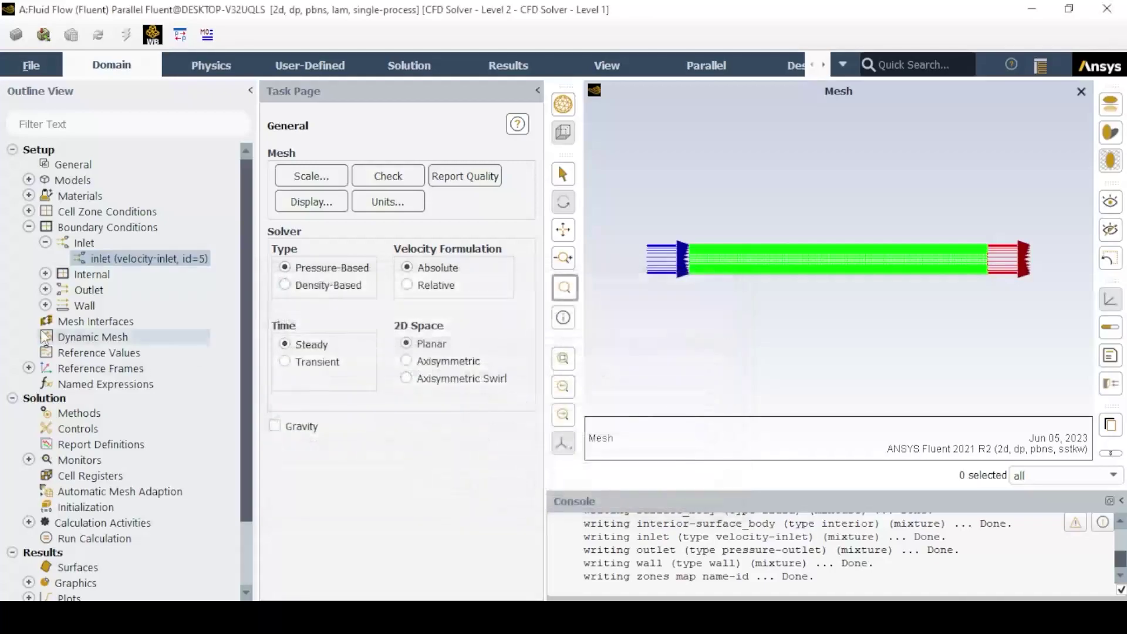
# Step: Apply the wall boundary as a stationary no-slip wall
pyautogui.doubleClick(73, 305)
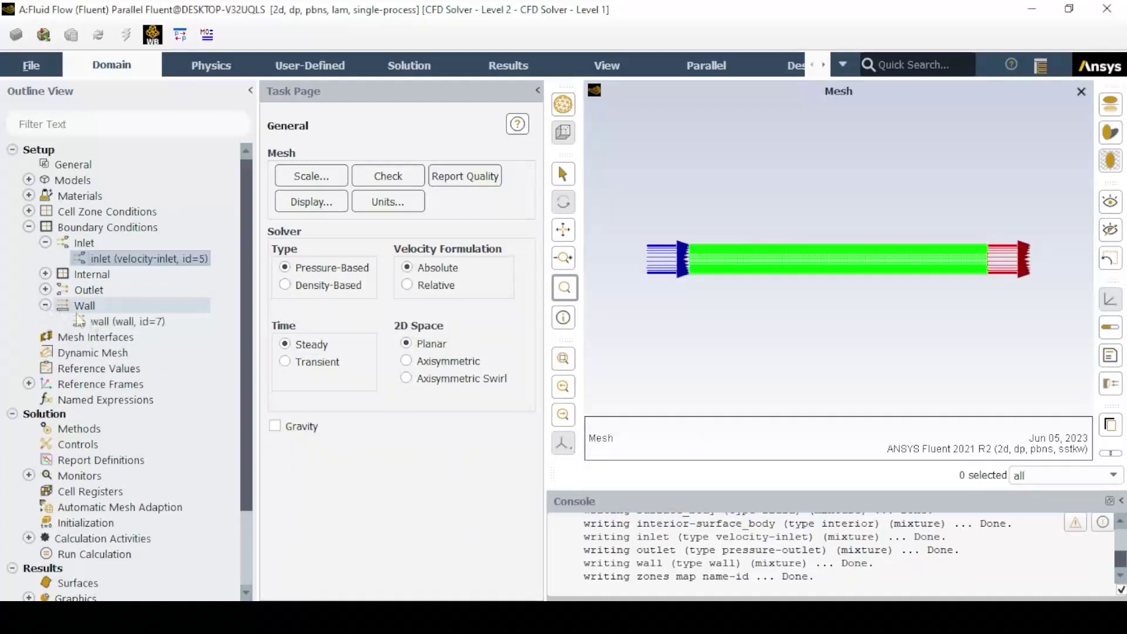
pyautogui.rightClick(120, 322)
pyautogui.click(122, 333)
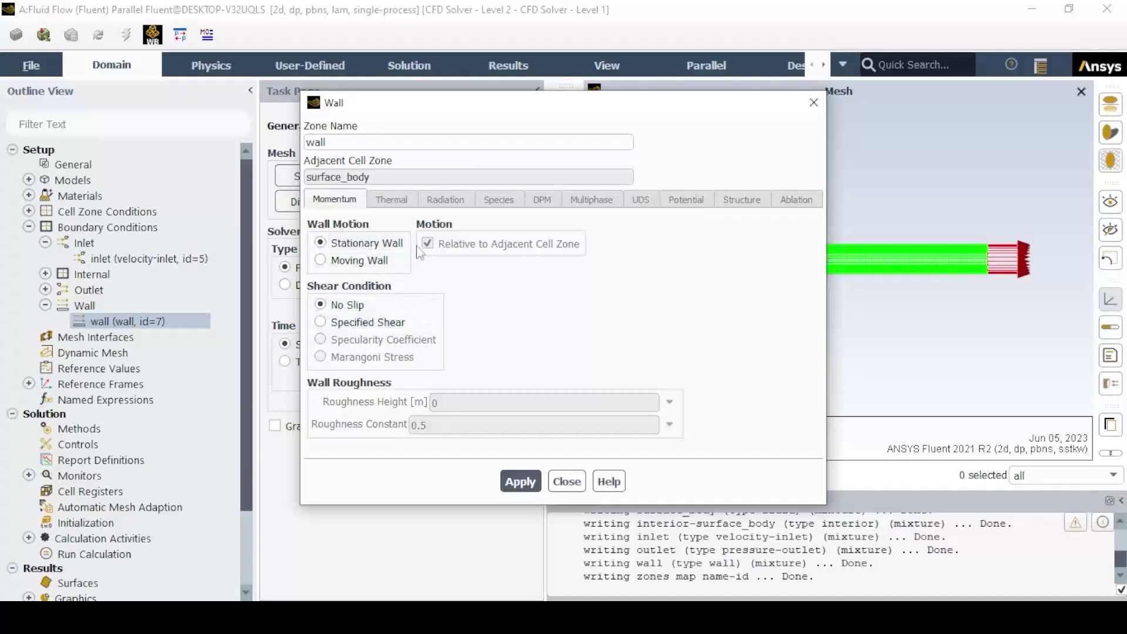
pyautogui.click(519, 482)
pyautogui.click(566, 481)
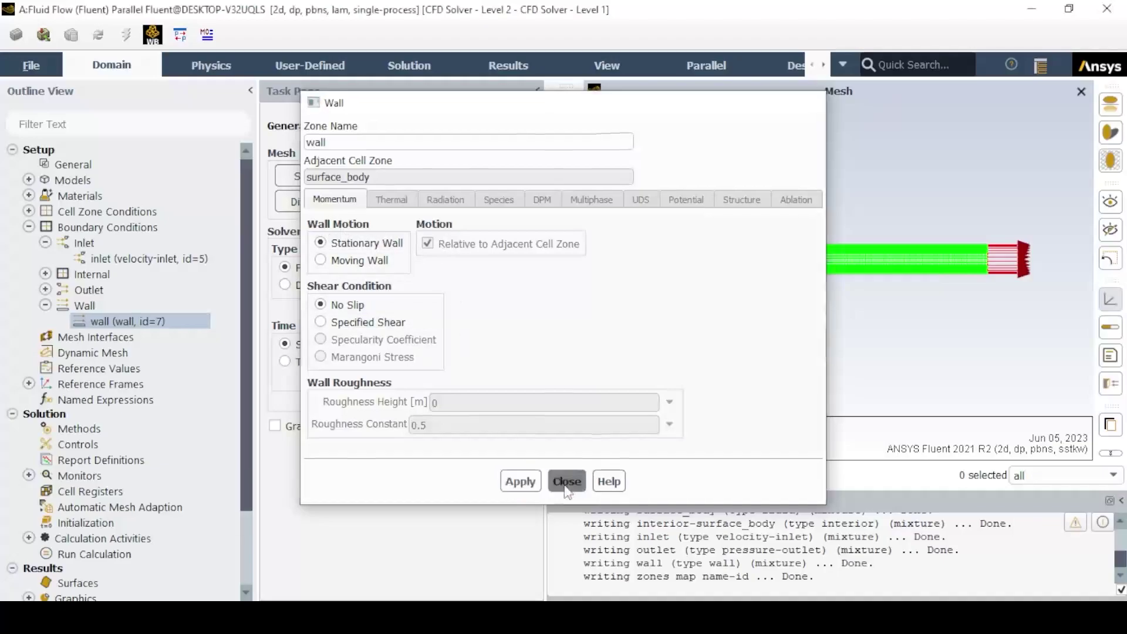
pyautogui.click(29, 227)
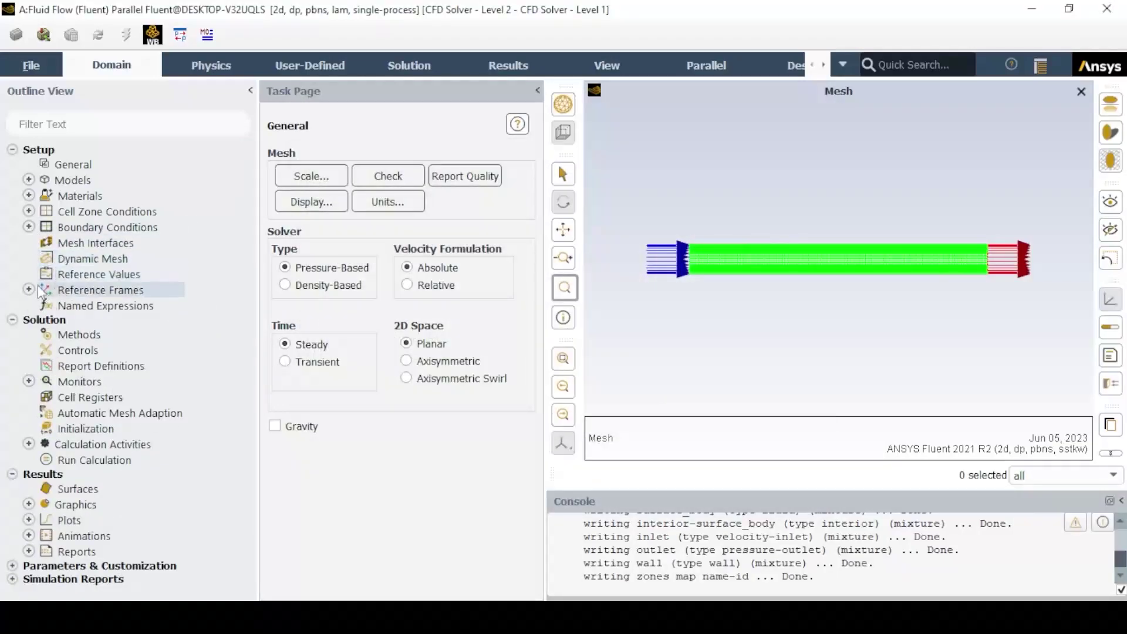
# Step: Review the Coupled methods and 0.5 relaxation controls, then run hybrid initialization
pyautogui.click(65, 336)
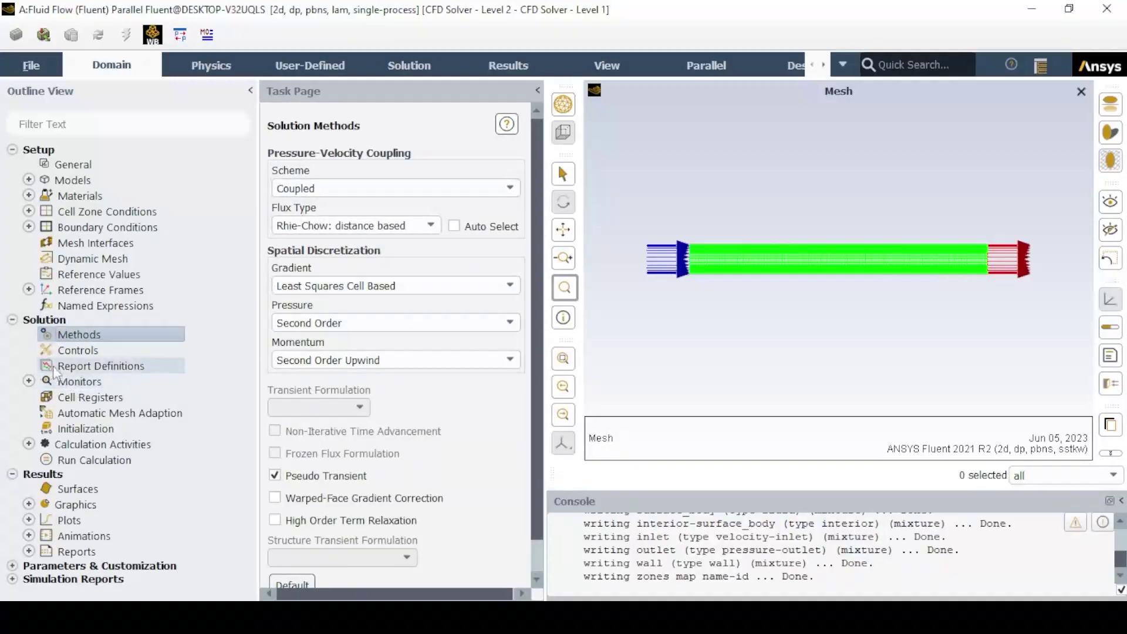
pyautogui.click(77, 349)
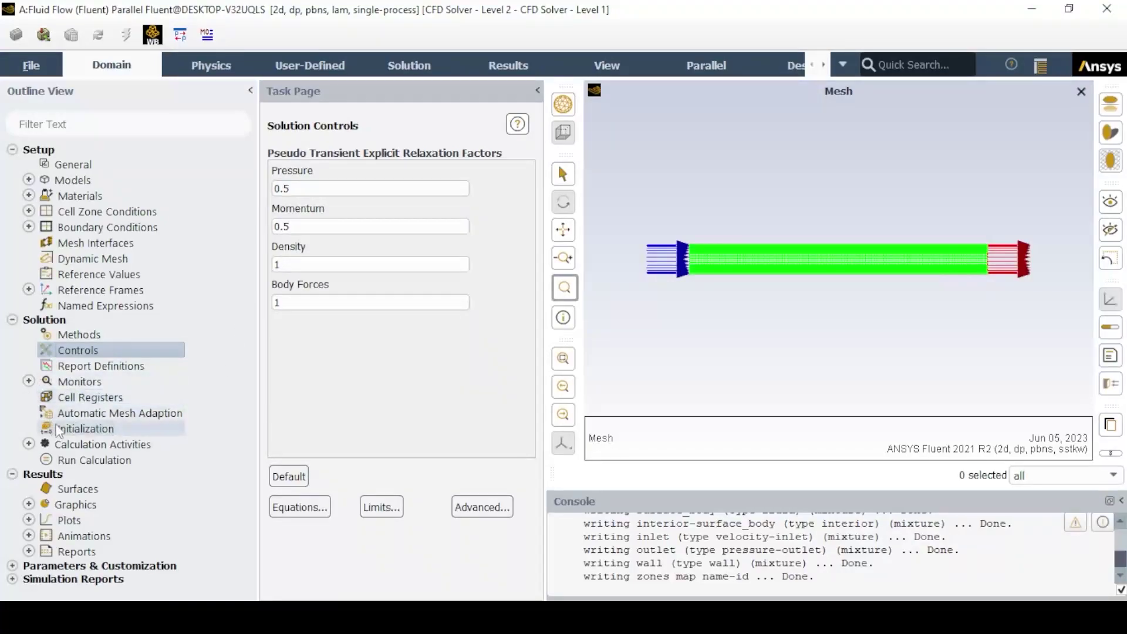
pyautogui.click(82, 428)
pyautogui.click(380, 222)
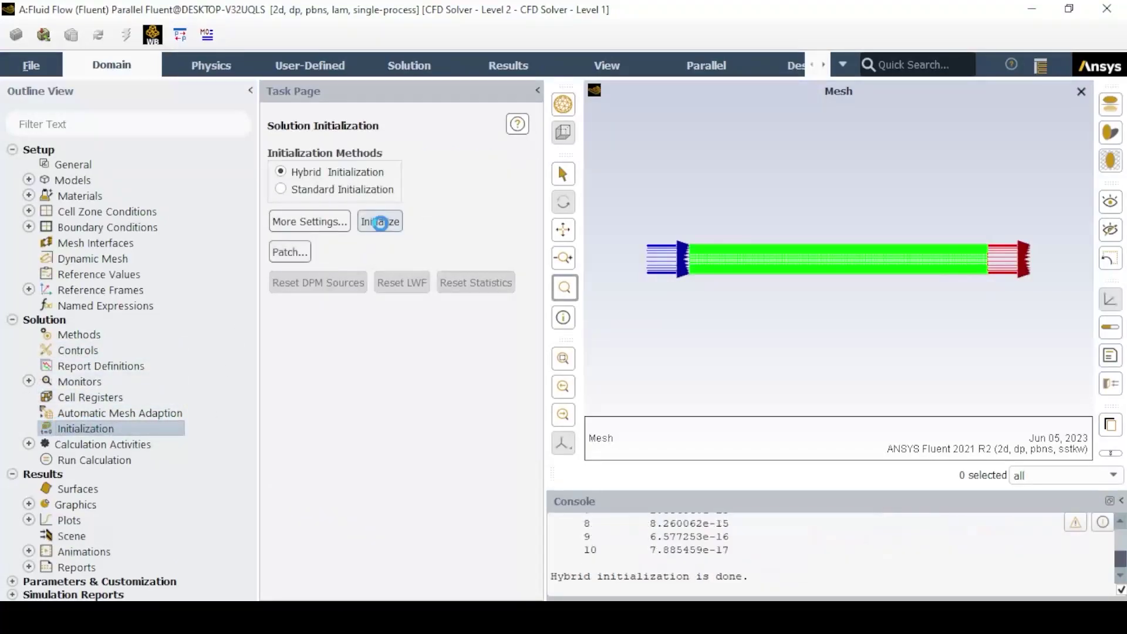
# Step: Create the max-vel Facet Maximum velocity report on the outlet, per surface, printed to console
pyautogui.rightClick(54, 365)
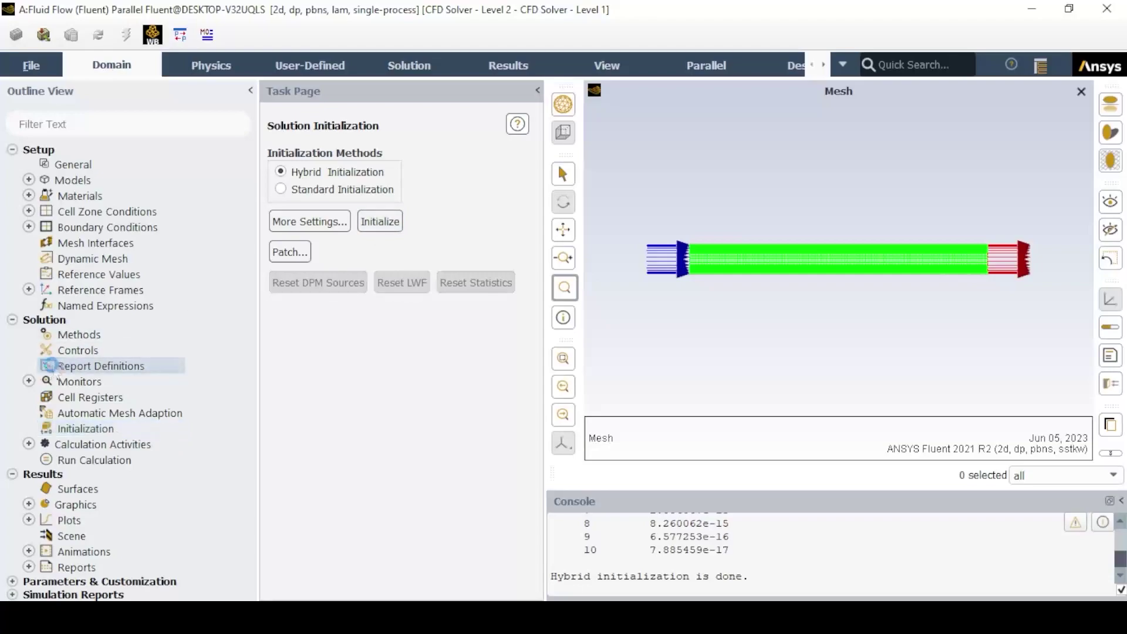
pyautogui.moveTo(99, 468)
pyautogui.moveTo(235, 490)
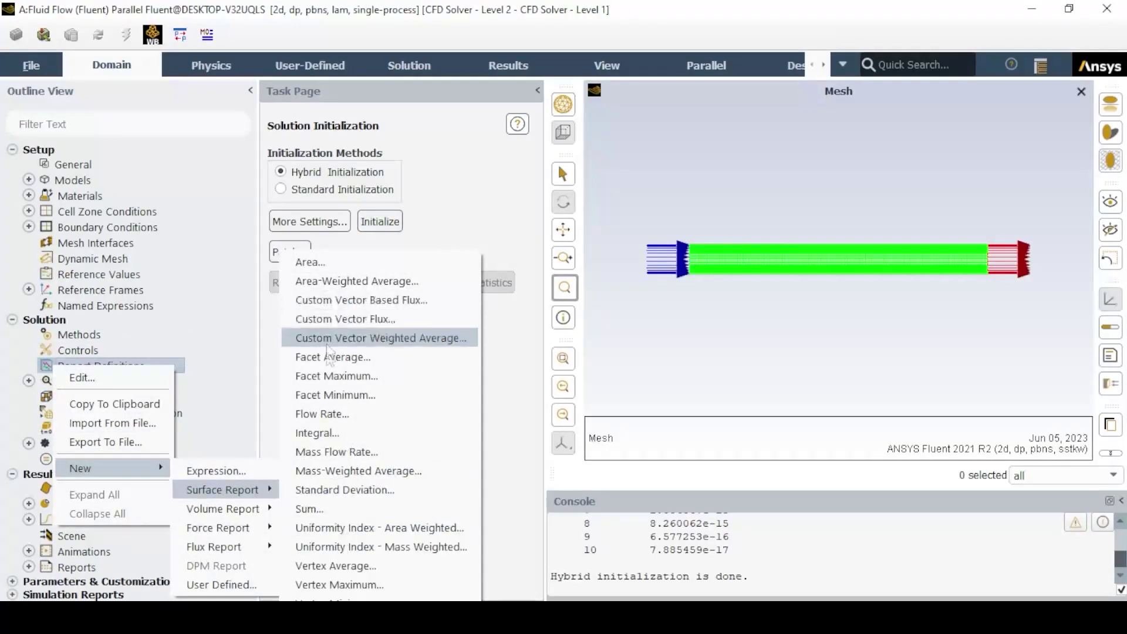
pyautogui.click(340, 376)
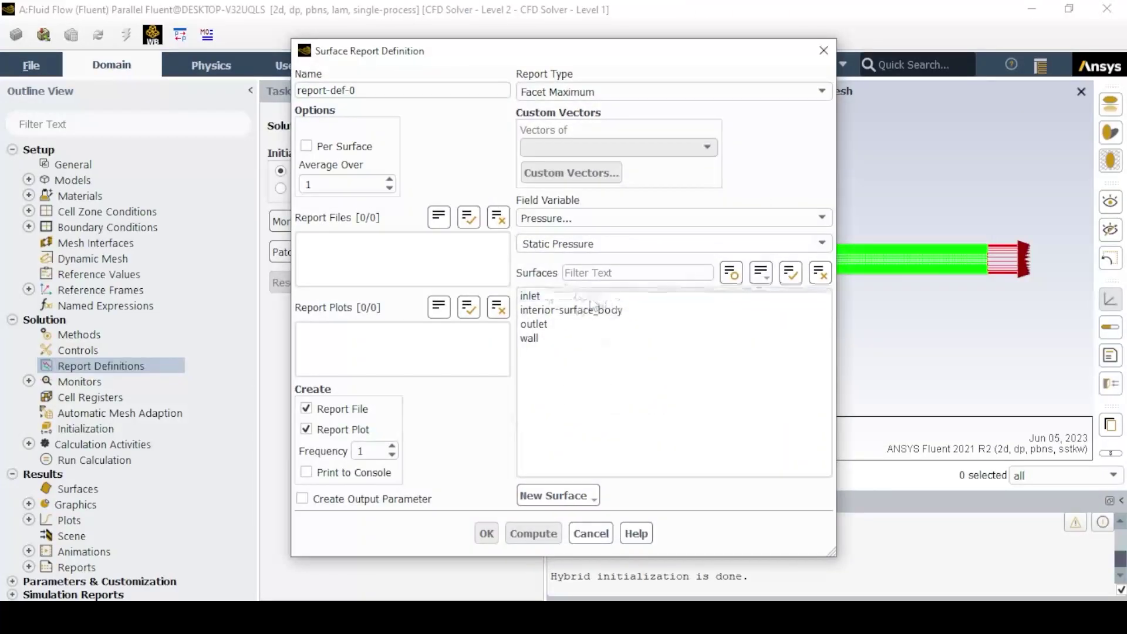
pyautogui.click(540, 324)
pyautogui.click(598, 220)
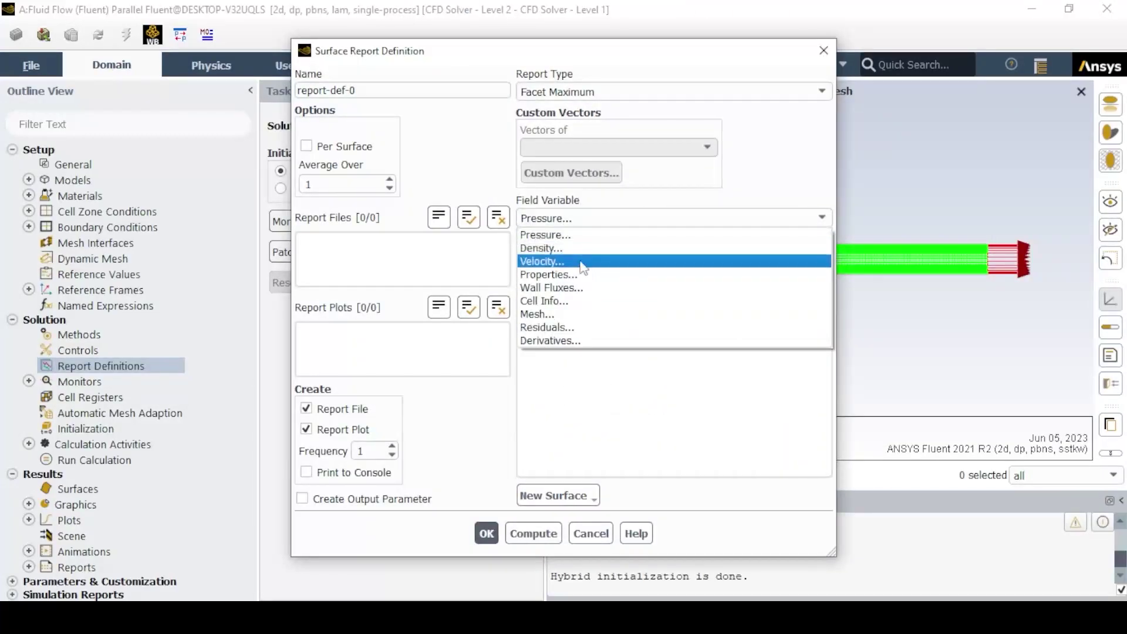
pyautogui.click(597, 261)
pyautogui.moveTo(376, 91); pyautogui.dragTo(253, 96)
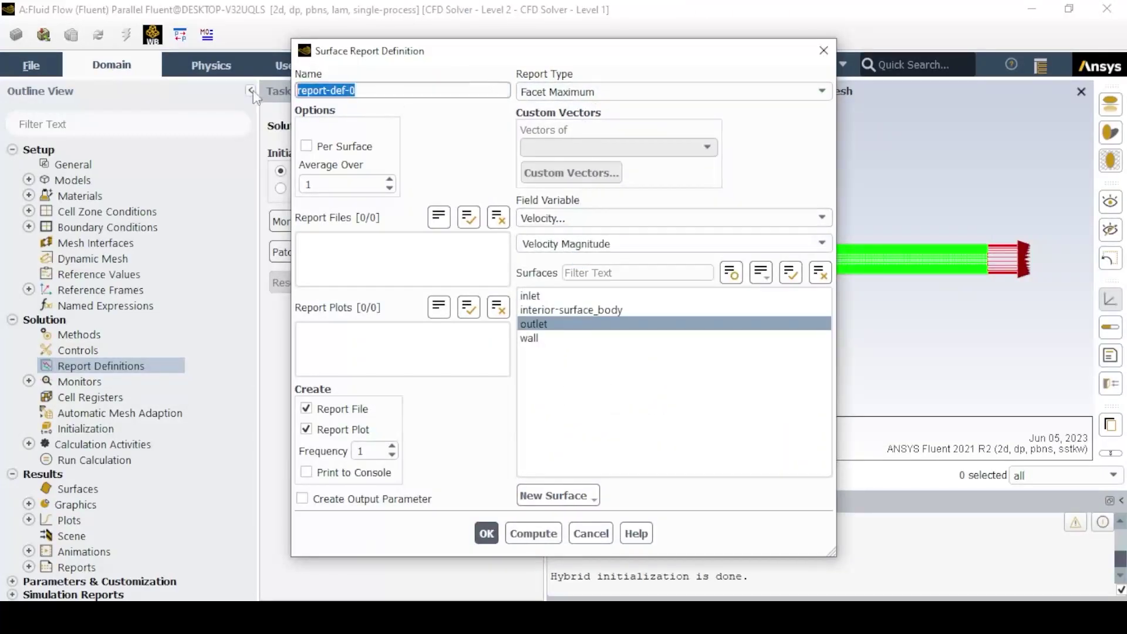
pyautogui.press('BackSpace')
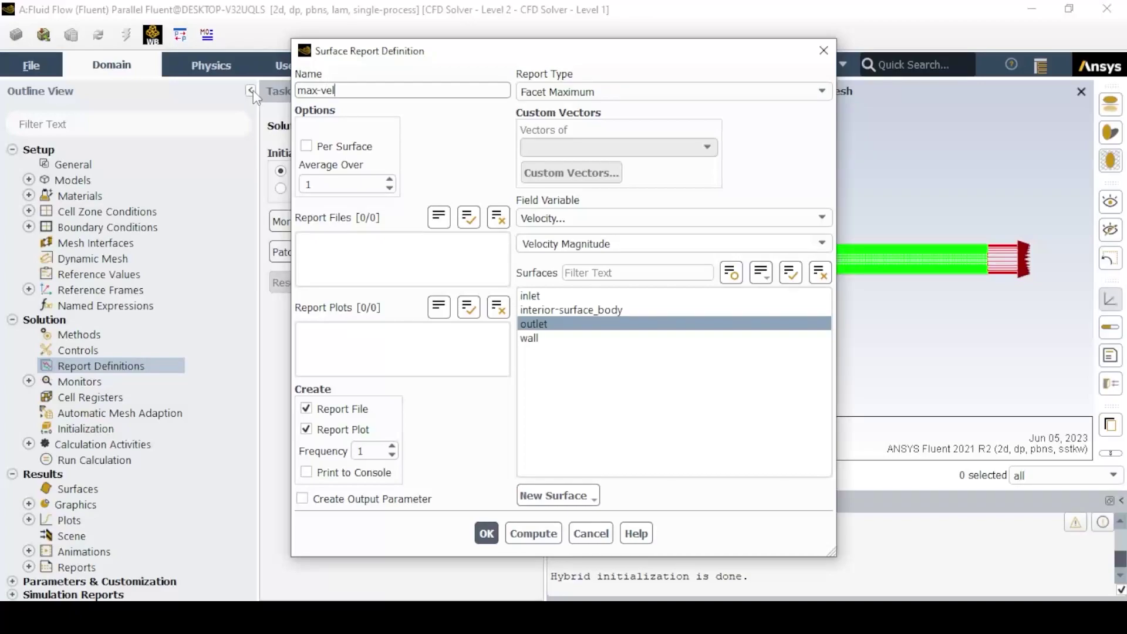
pyautogui.click(340, 146)
pyautogui.click(352, 472)
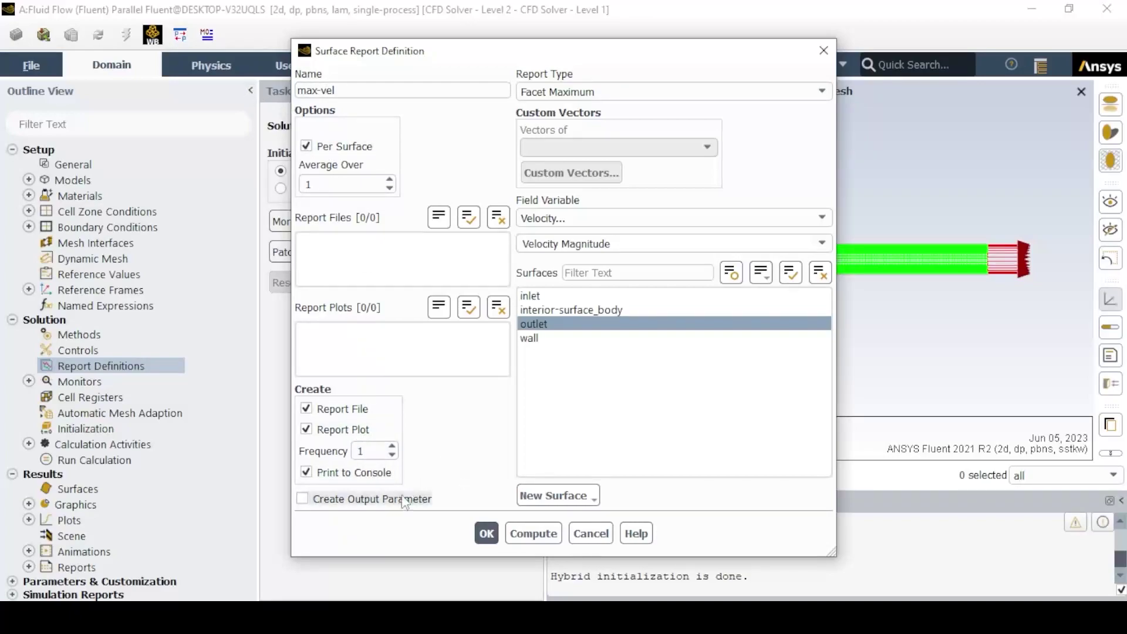
pyautogui.click(486, 533)
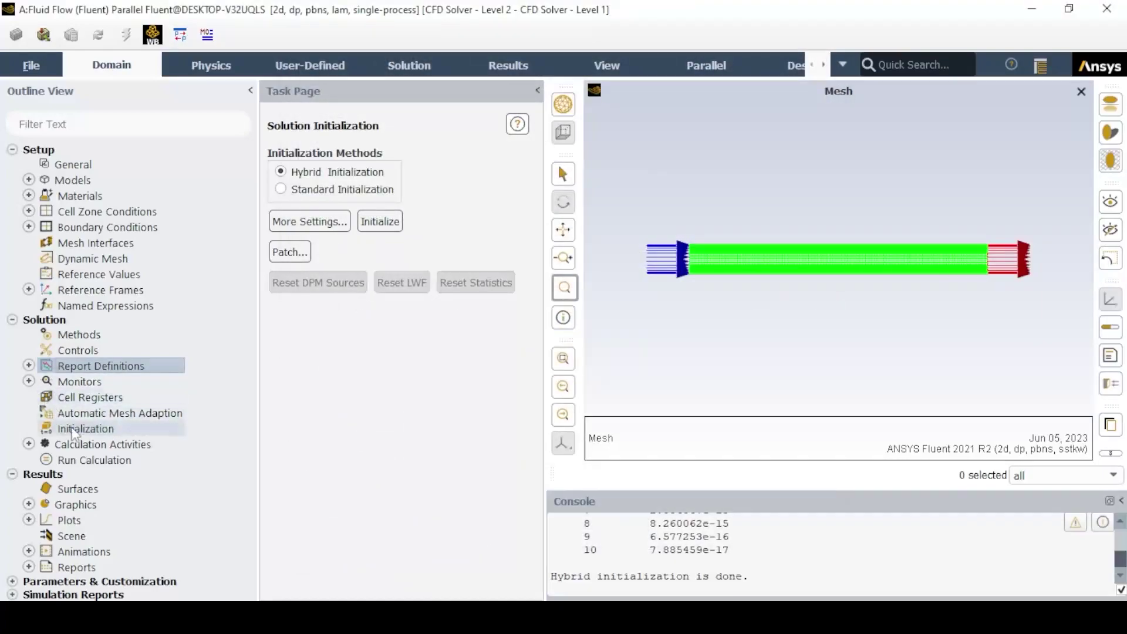
# Step: Run 500 iterations, which converge after about 27, and check the residuals plot
pyautogui.click(67, 461)
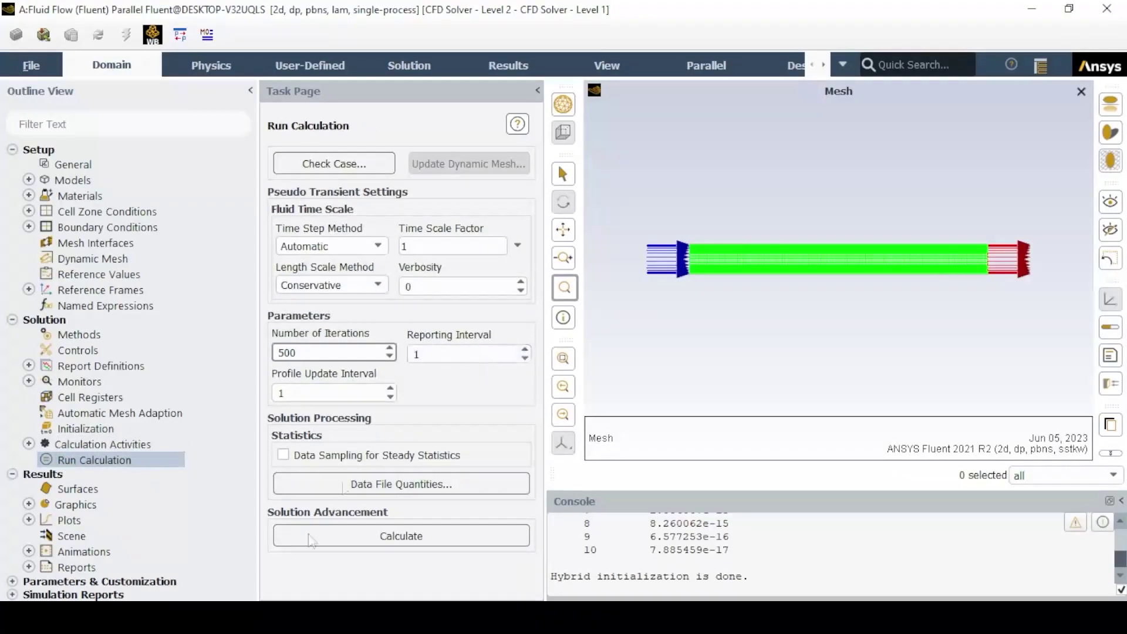
pyautogui.click(355, 534)
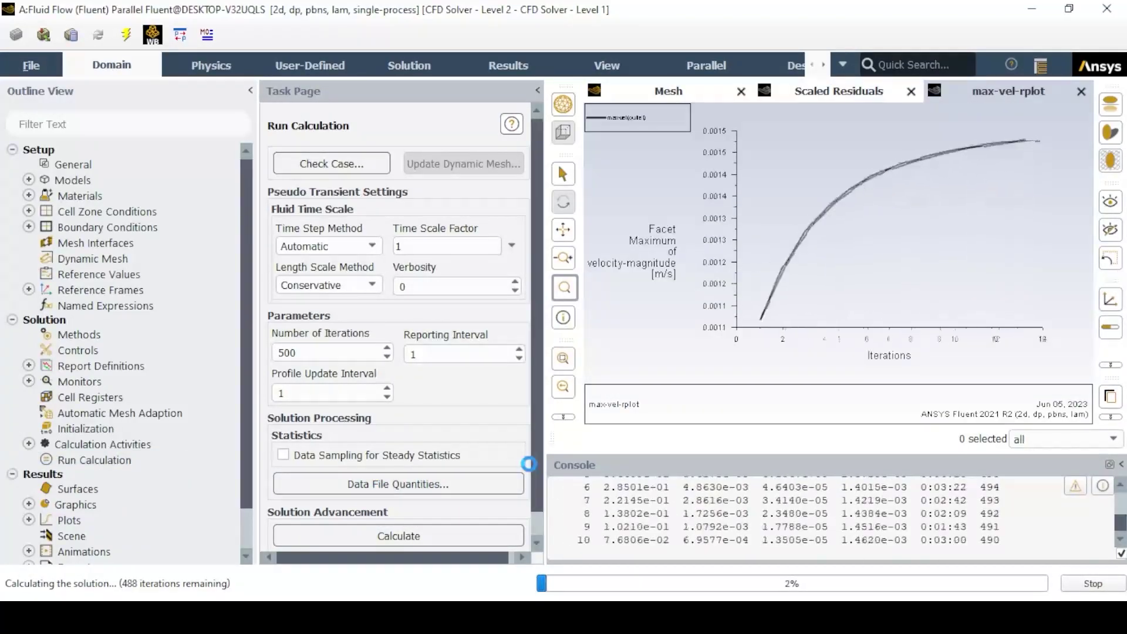
pyautogui.click(857, 90)
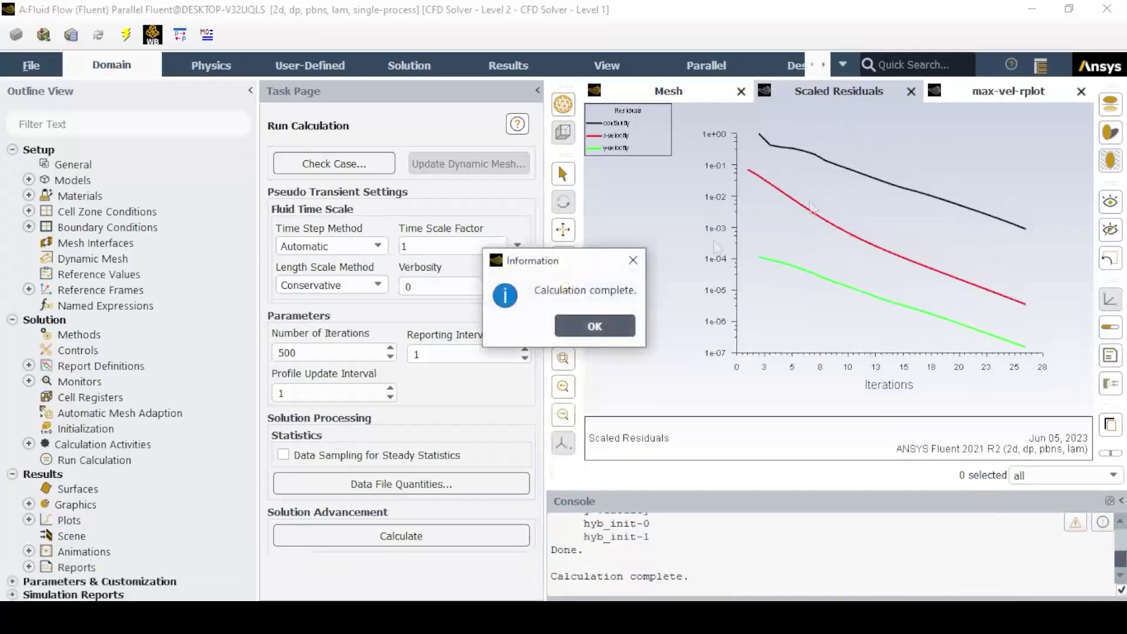
pyautogui.click(593, 324)
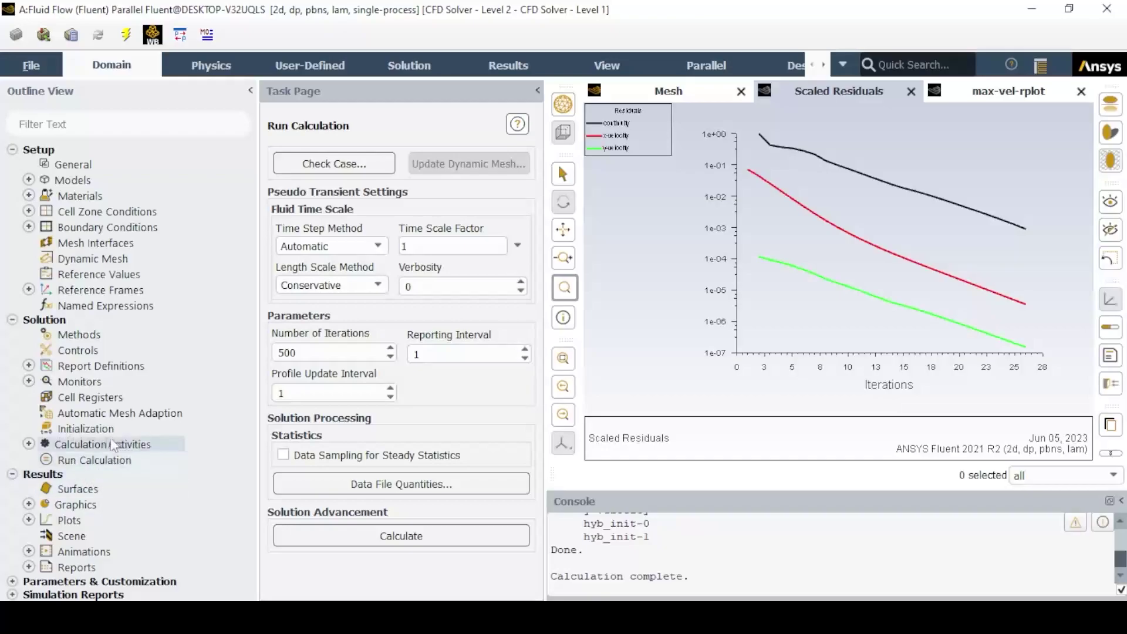
# Step: Start a line surface named center-line running from x=0 to x=1
pyautogui.rightClick(58, 490)
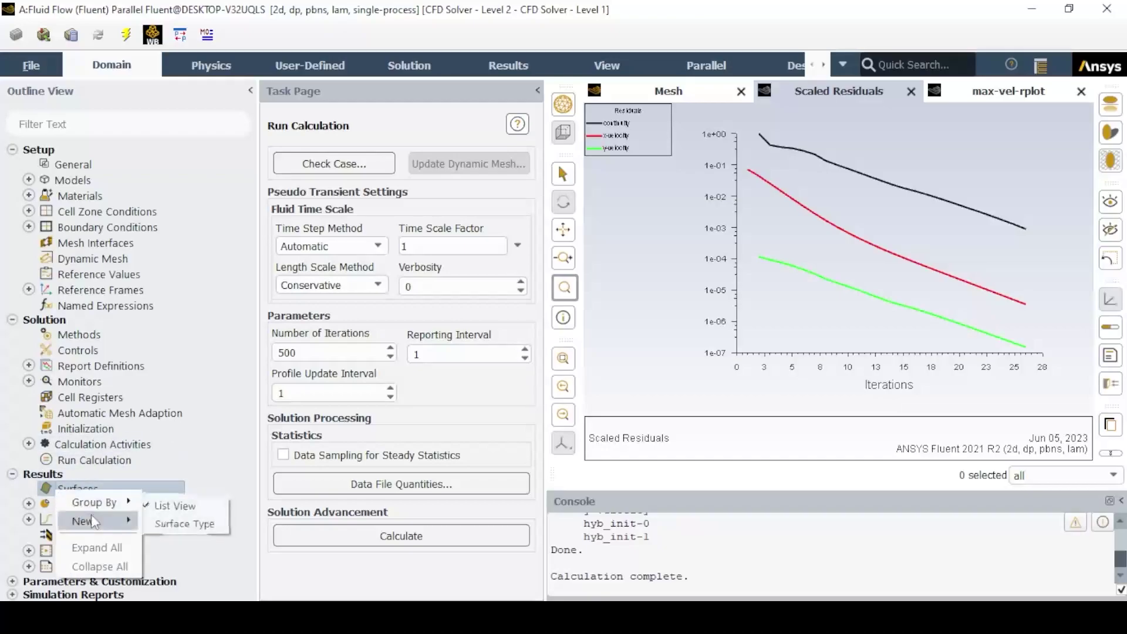
pyautogui.moveTo(88, 520)
pyautogui.click(179, 528)
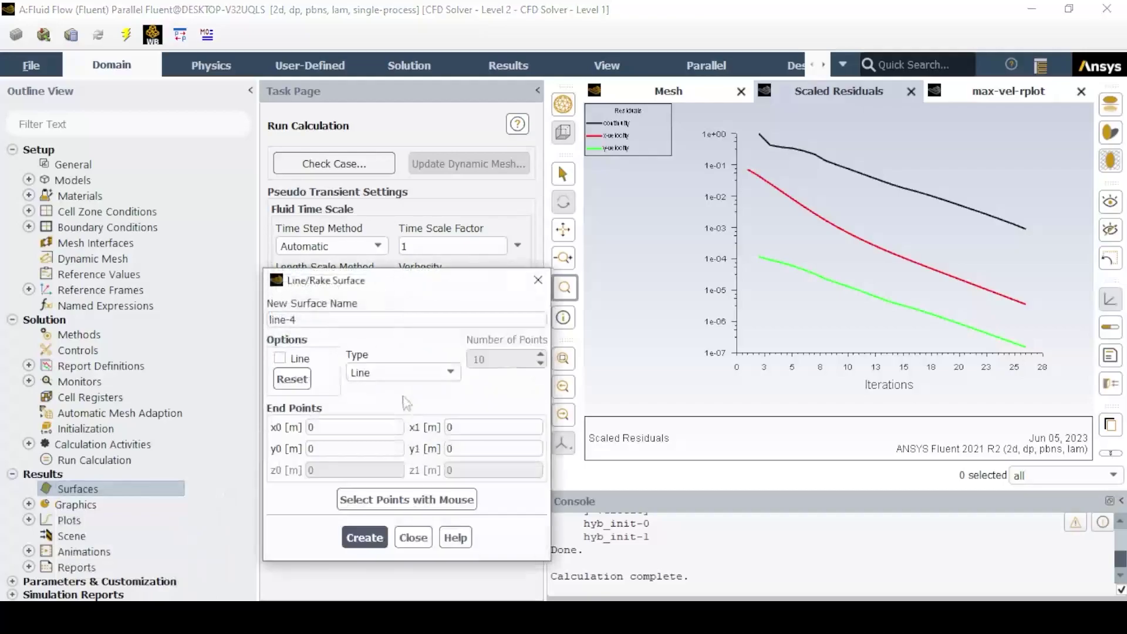
pyautogui.write('center-line')
pyautogui.click(335, 447)
pyautogui.hotkey('shift', 'Tab')
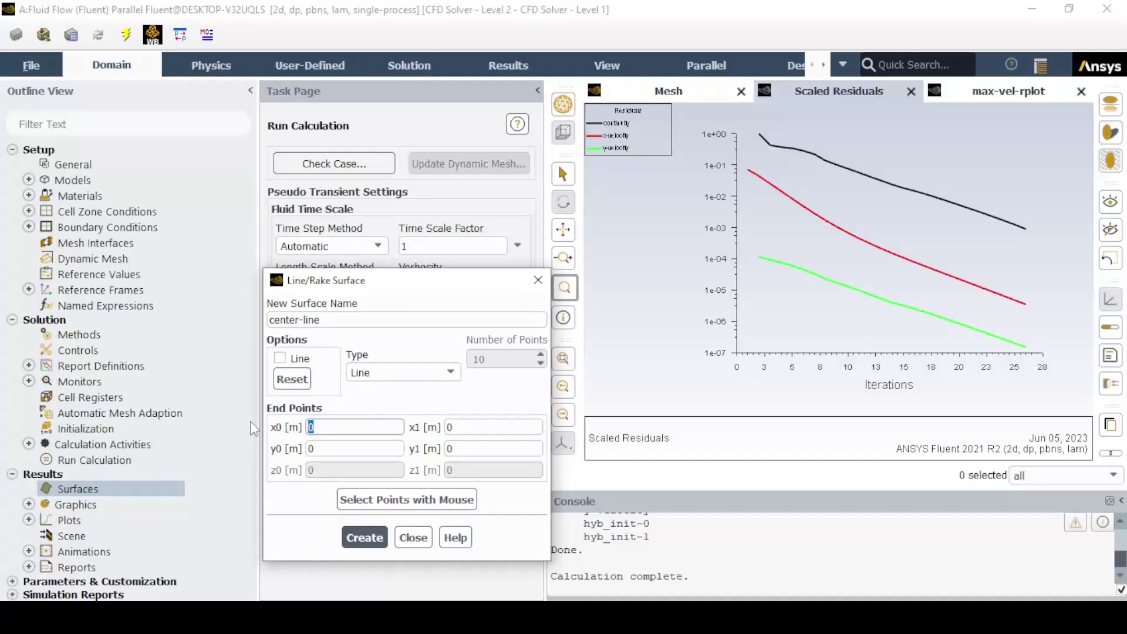
pyautogui.press('Tab')
pyautogui.press('Tab')
pyautogui.write('1')
# Step: Set both y coordinates to 0.05, create the line, and display center-line
pyautogui.hotkey('shift', 'Tab')
pyautogui.write('.1')
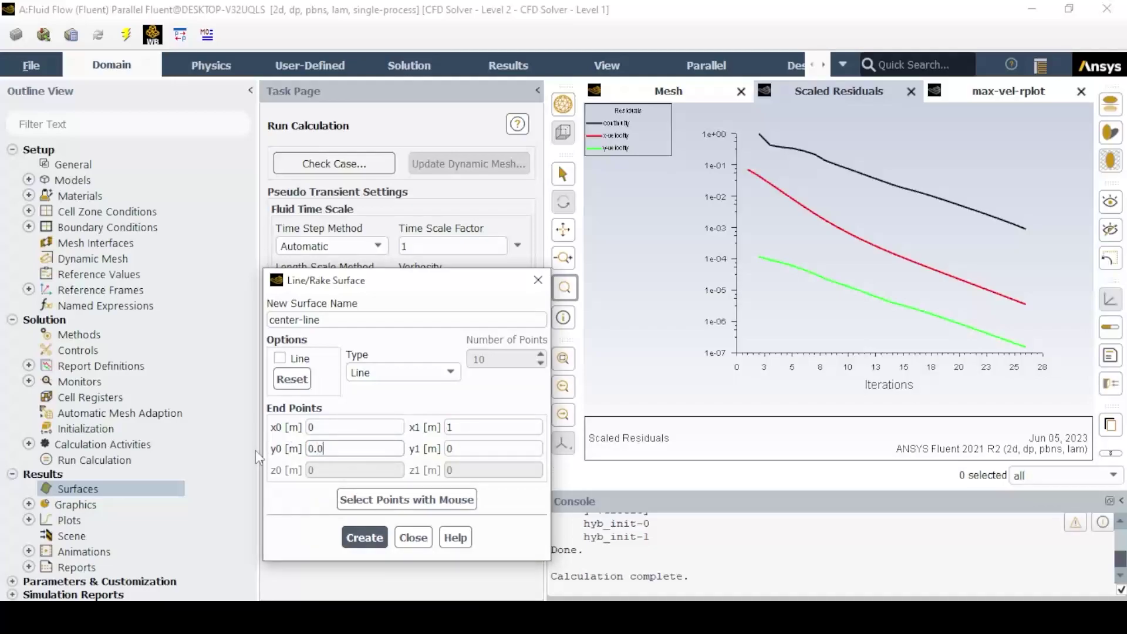
pyautogui.press('Tab')
pyautogui.hotkey('shift', 'Tab')
pyautogui.press('Tab')
pyautogui.hotkey('shift', 'Tab')
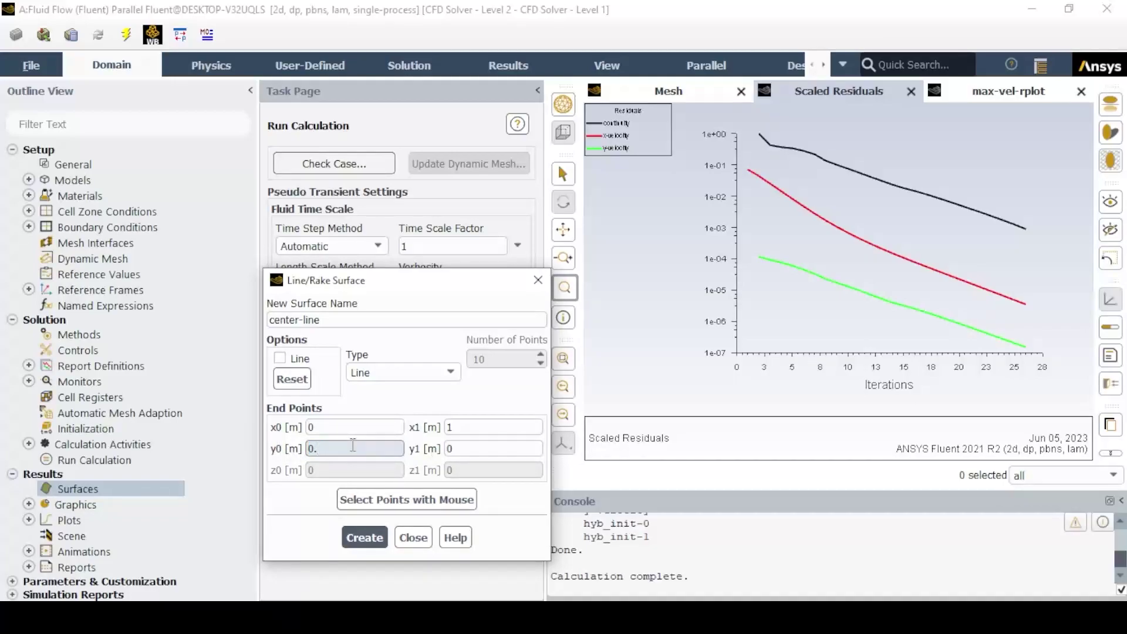
pyautogui.write('0.05')
pyautogui.press('Tab')
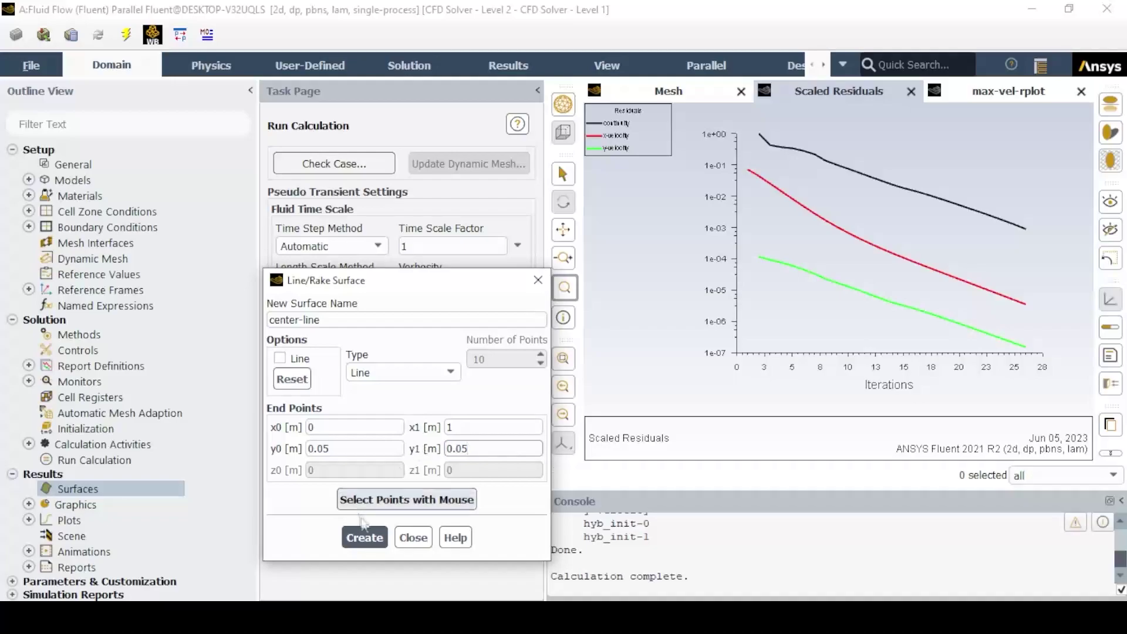
pyautogui.click(364, 536)
pyautogui.click(412, 537)
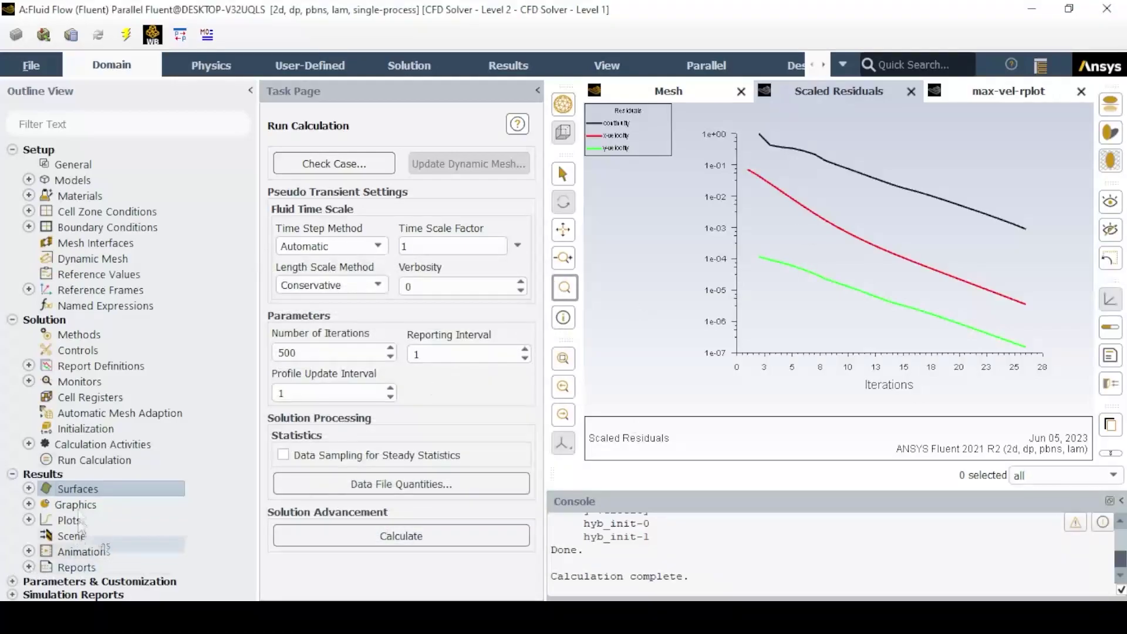
pyautogui.rightClick(97, 505)
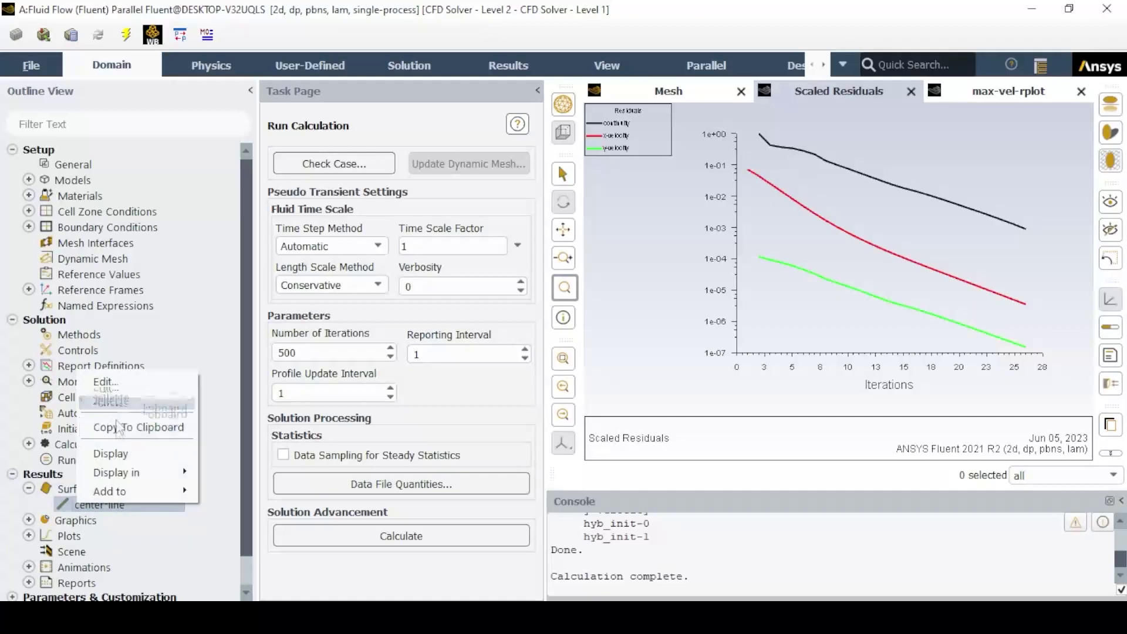
pyautogui.click(110, 453)
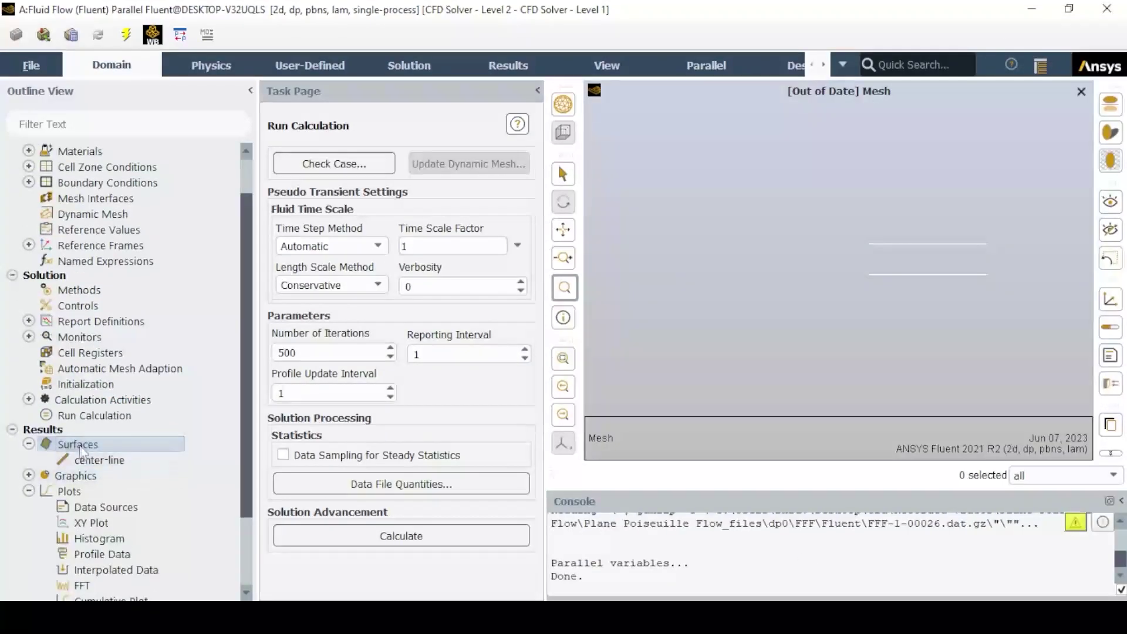
# Step: Start a new line surface named developed-line
pyautogui.rightClick(79, 445)
pyautogui.moveTo(118, 477)
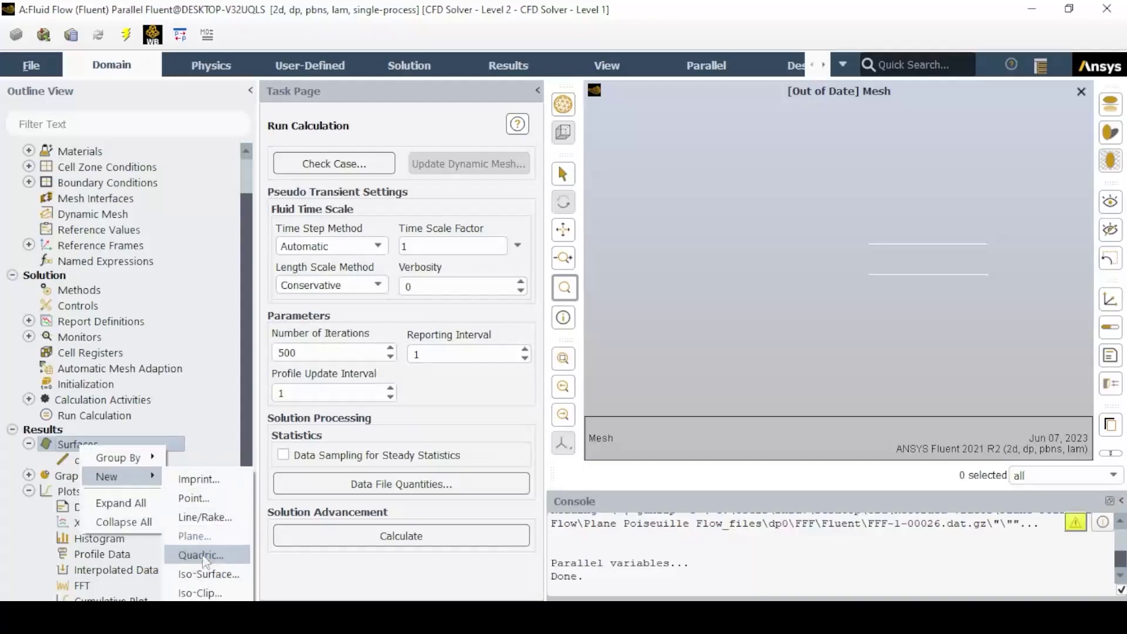
pyautogui.click(202, 518)
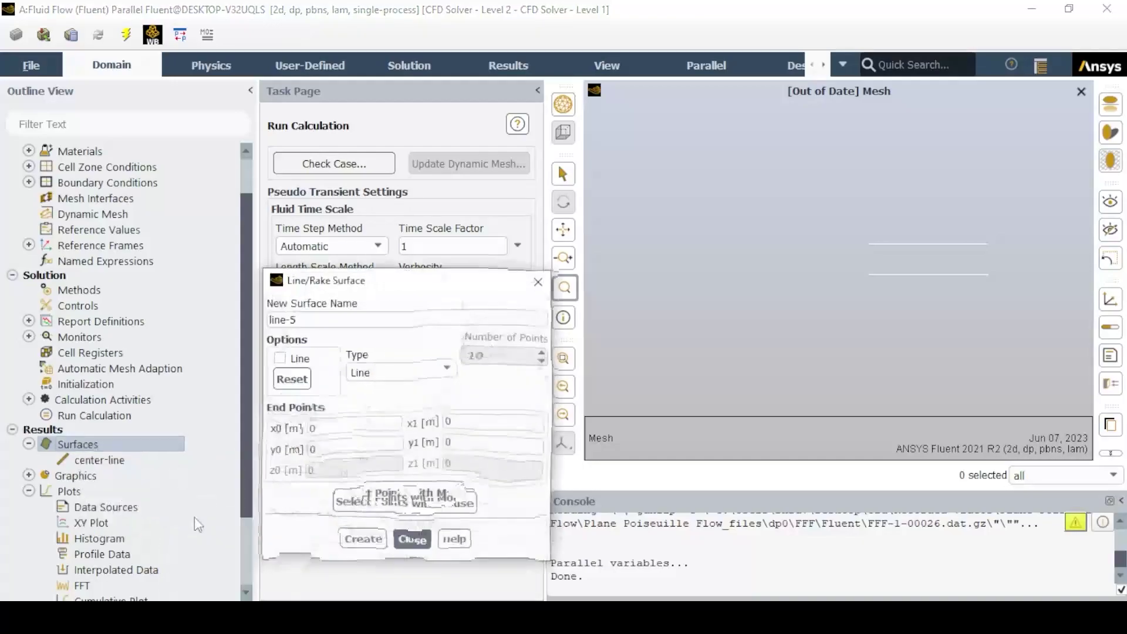
pyautogui.press('Tab')
pyautogui.press('BackSpace')
pyautogui.write('developed')
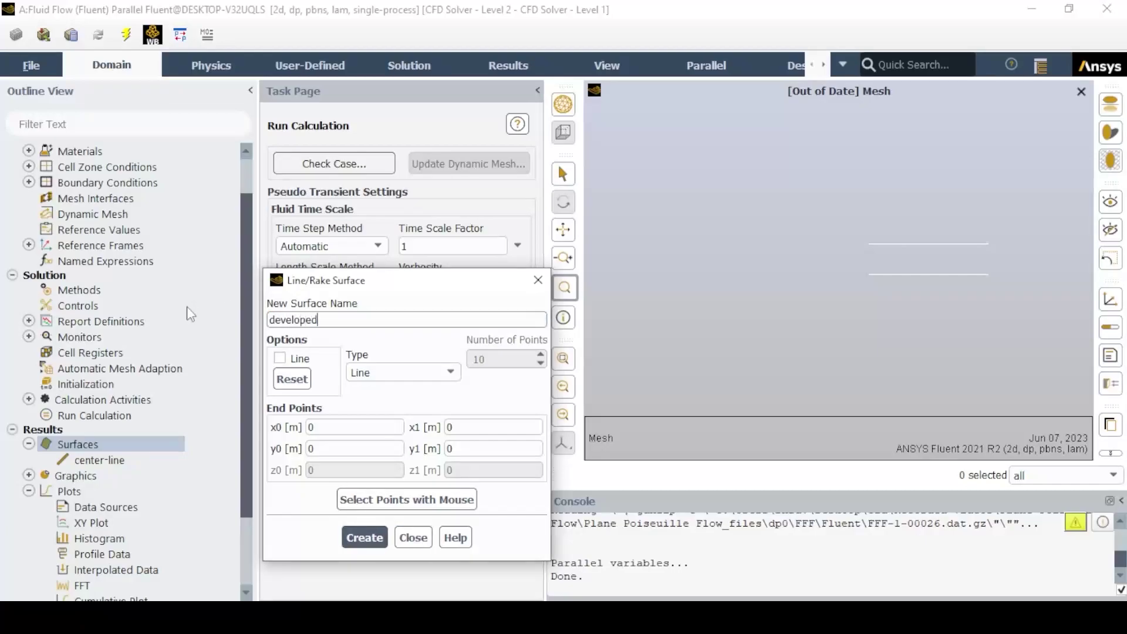
pyautogui.write('-line')
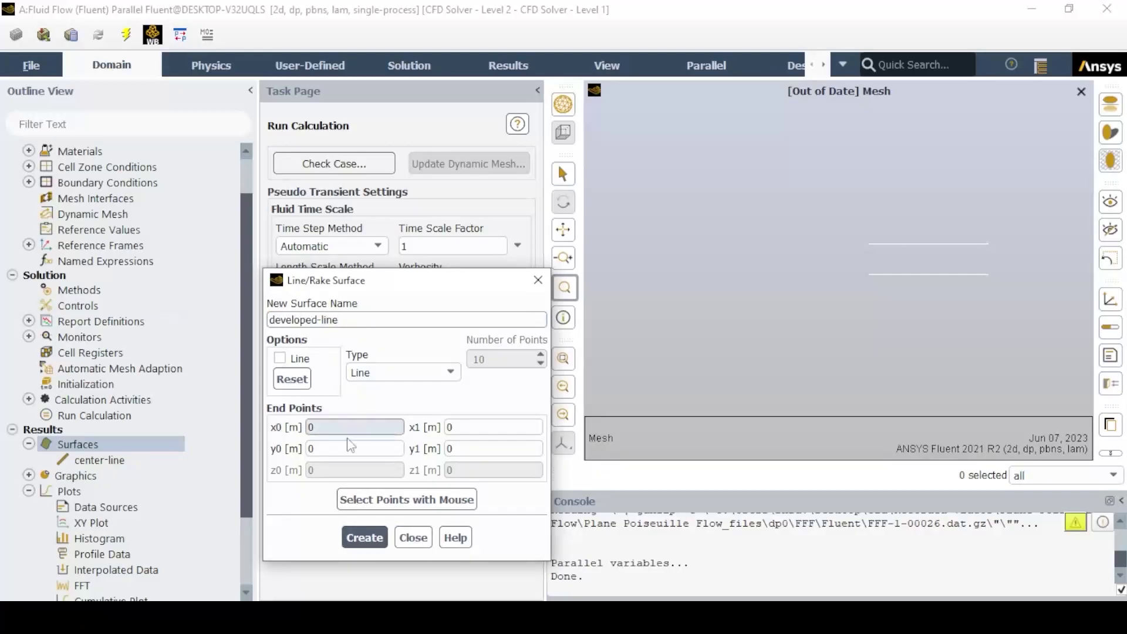
# Step: Set x0=x1=0.5, y0=0, y1=0.1 and create the developed-line surface
pyautogui.press('Tab')
pyautogui.press('Tab')
pyautogui.press('Tab')
pyautogui.press('Tab')
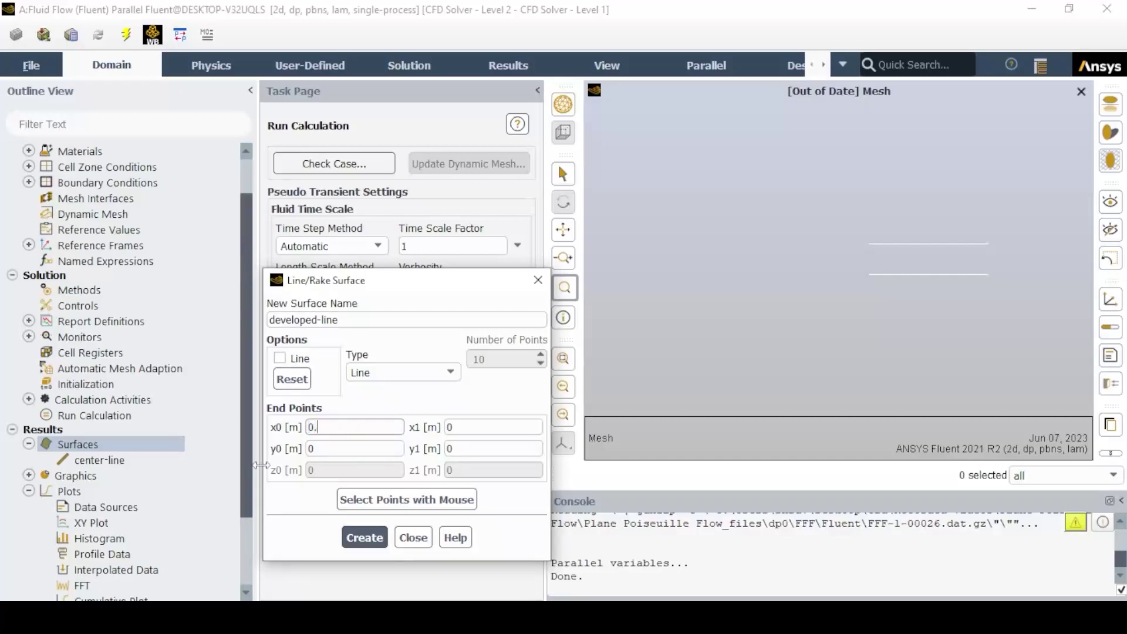
pyautogui.write('0.5')
pyautogui.press('Tab')
pyautogui.write('0.5')
pyautogui.press('Tab')
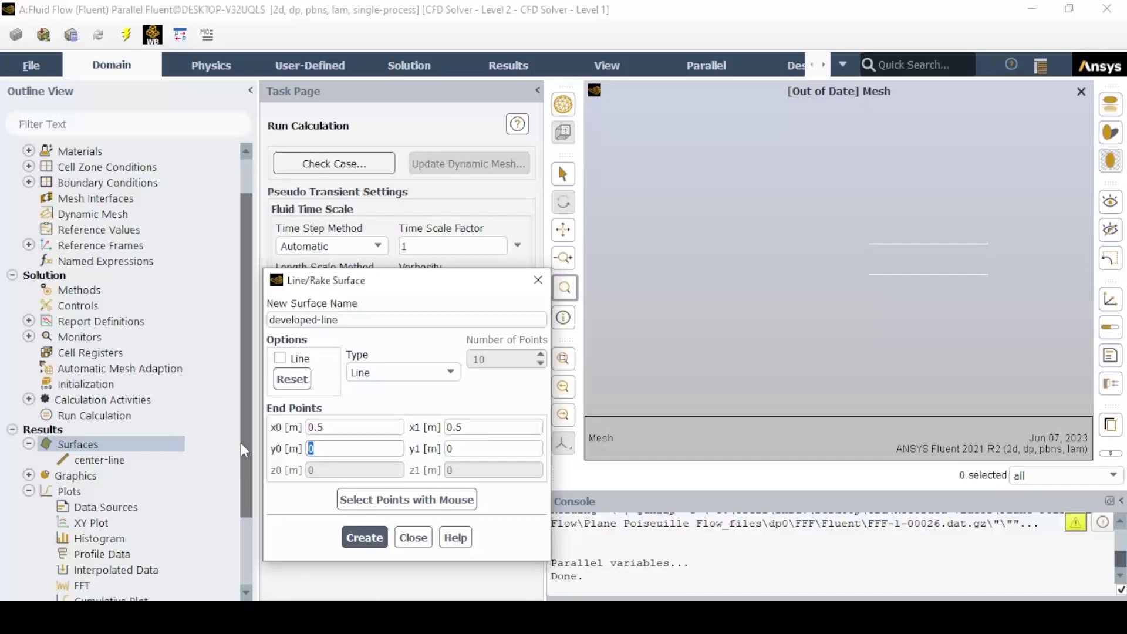
pyautogui.write('0')
pyautogui.press('Tab')
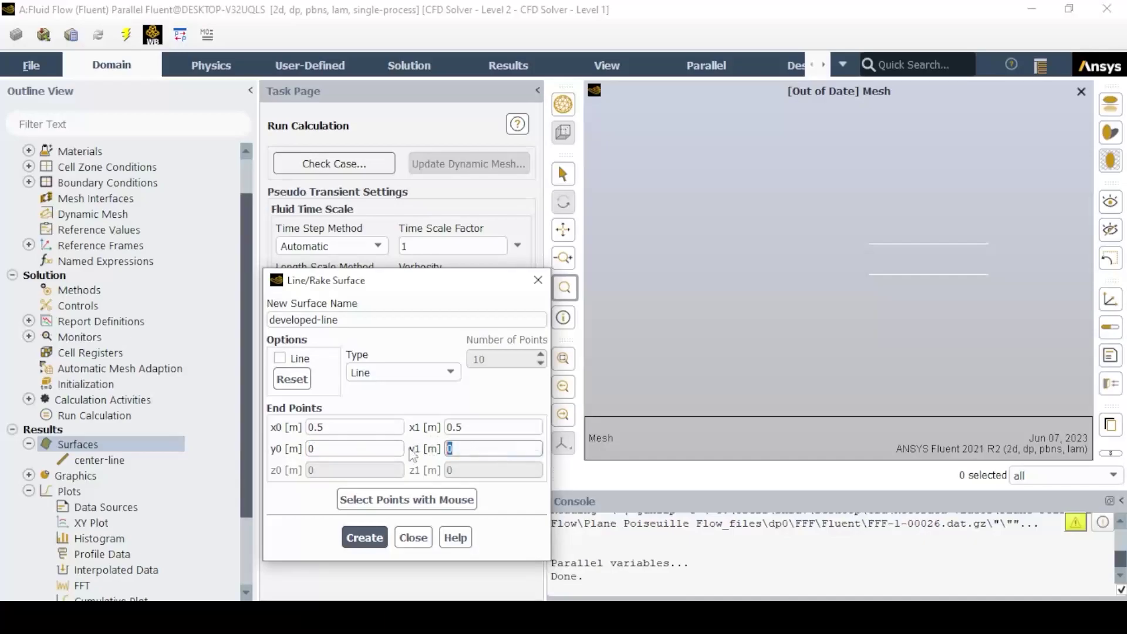
pyautogui.click(365, 536)
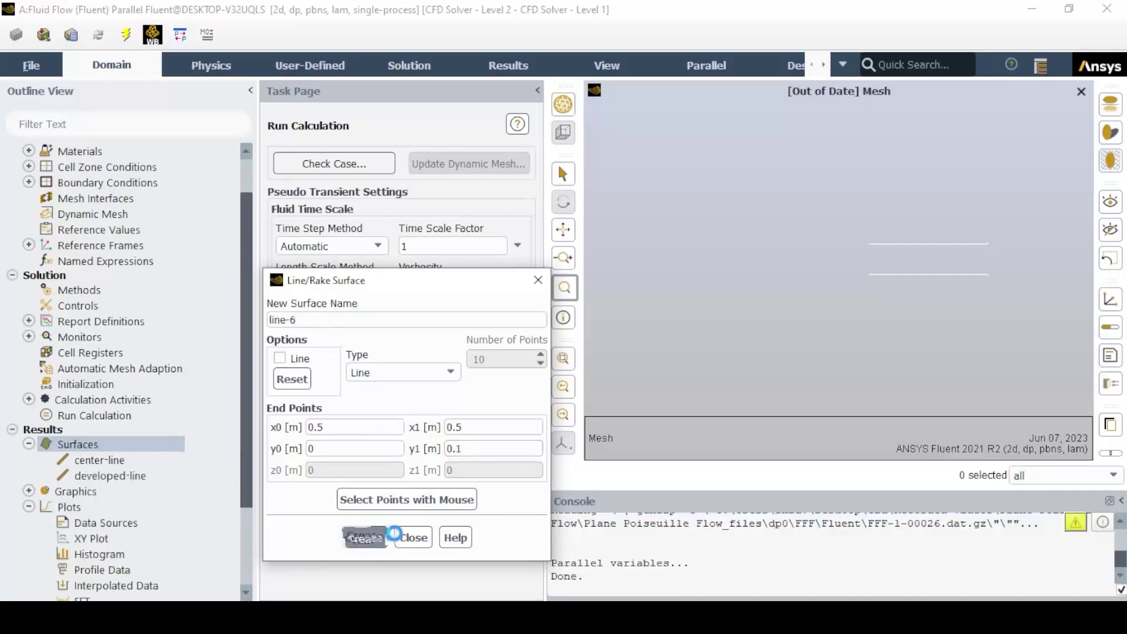
pyautogui.click(414, 537)
# Step: Start a new iso-clip surface named developed-regoin, clipped by Mesh X-Coordinate
pyautogui.rightClick(76, 443)
pyautogui.moveTo(121, 474)
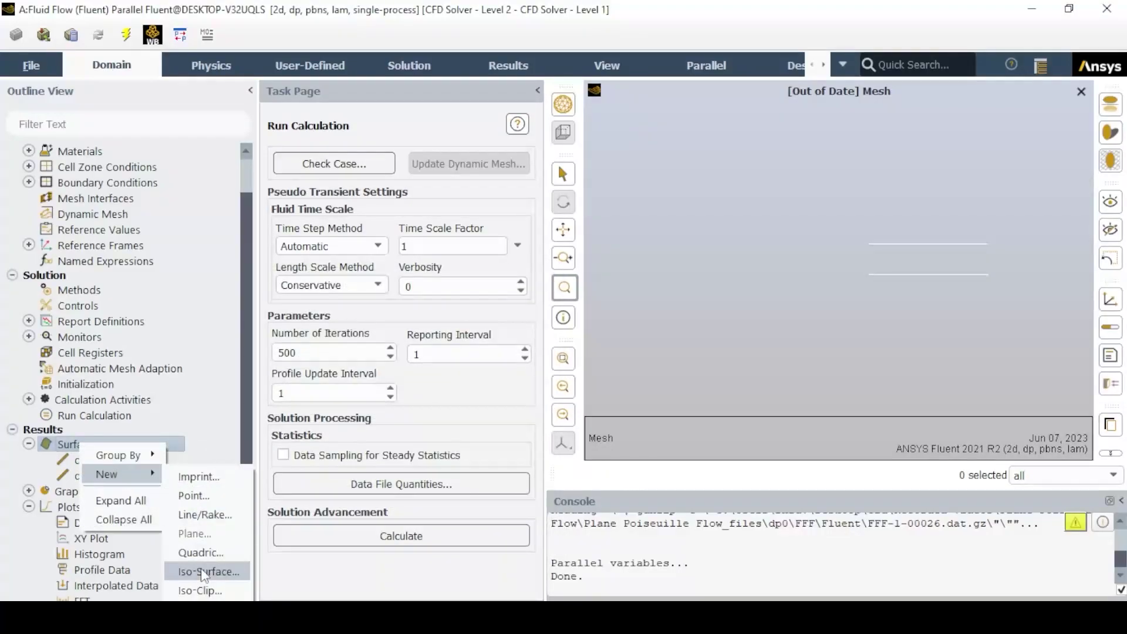
pyautogui.click(206, 591)
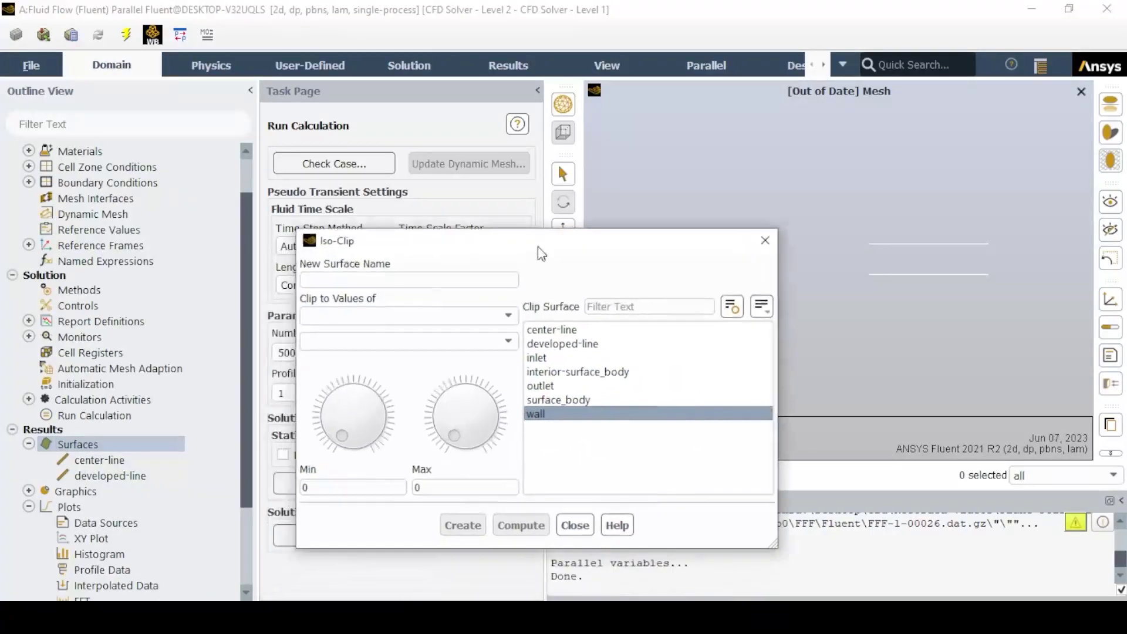
pyautogui.click(409, 279)
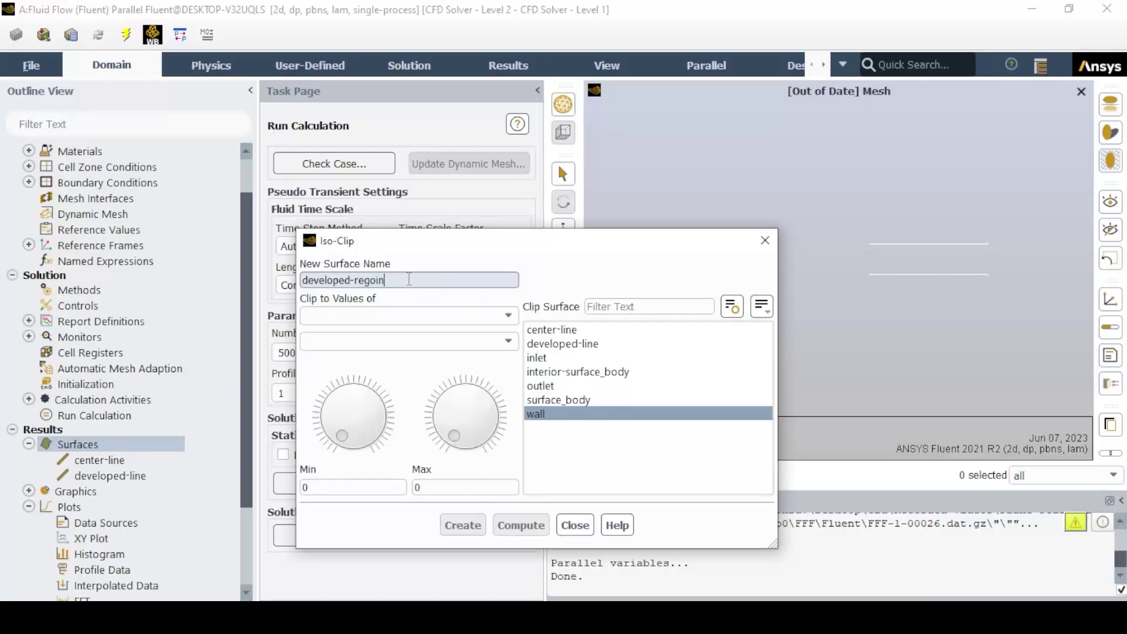
pyautogui.click(409, 316)
pyautogui.click(352, 394)
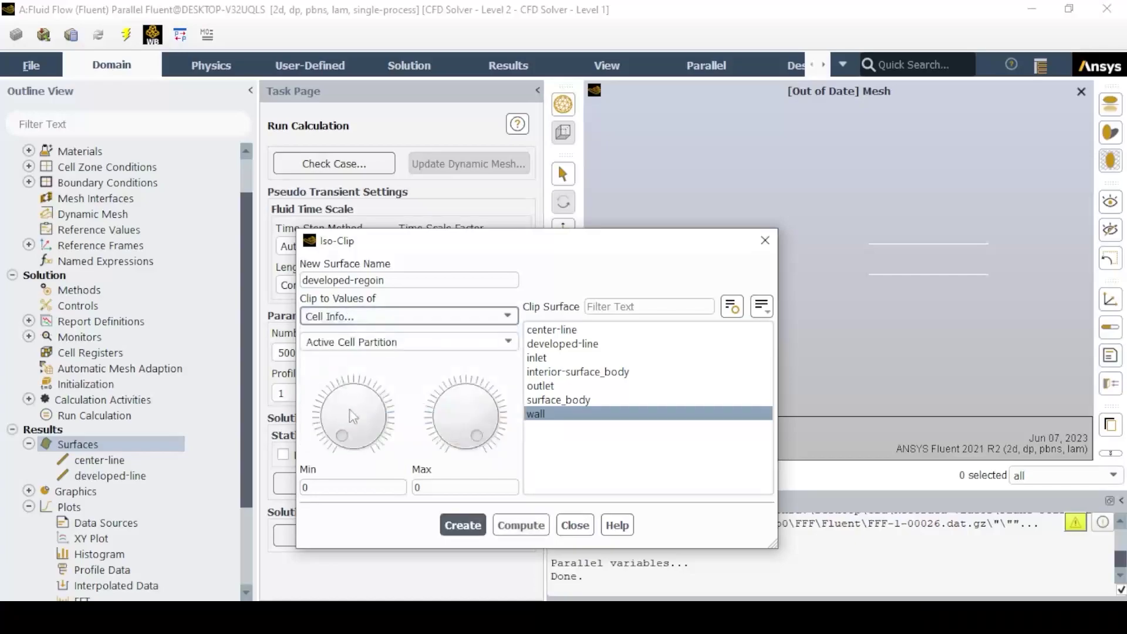
pyautogui.click(376, 316)
pyautogui.click(352, 411)
pyautogui.click(364, 342)
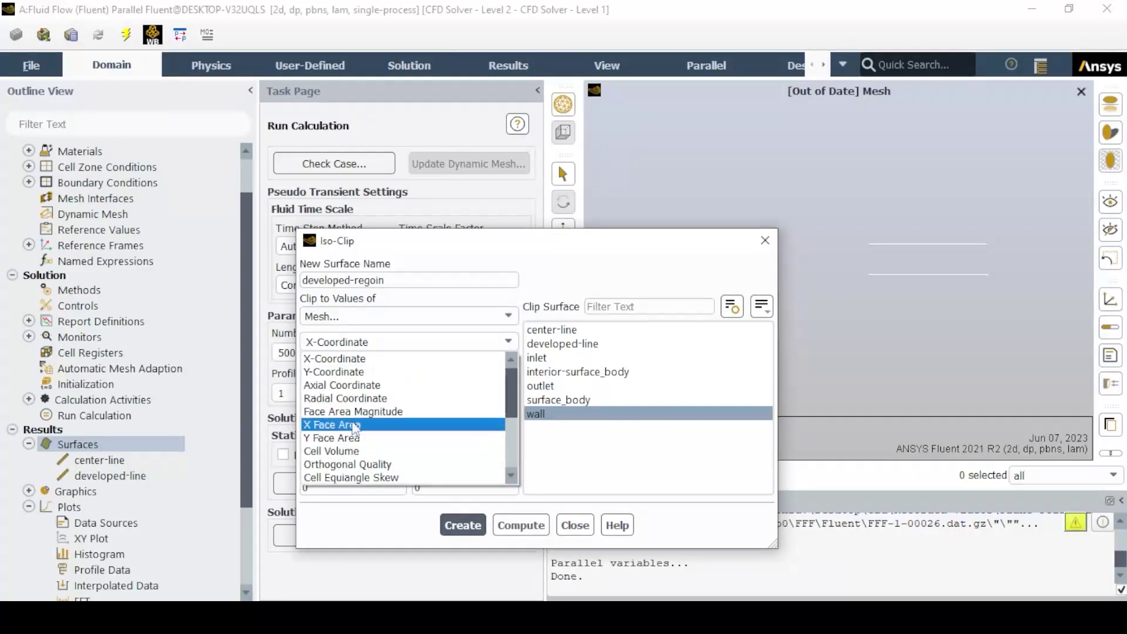
pyautogui.click(352, 374)
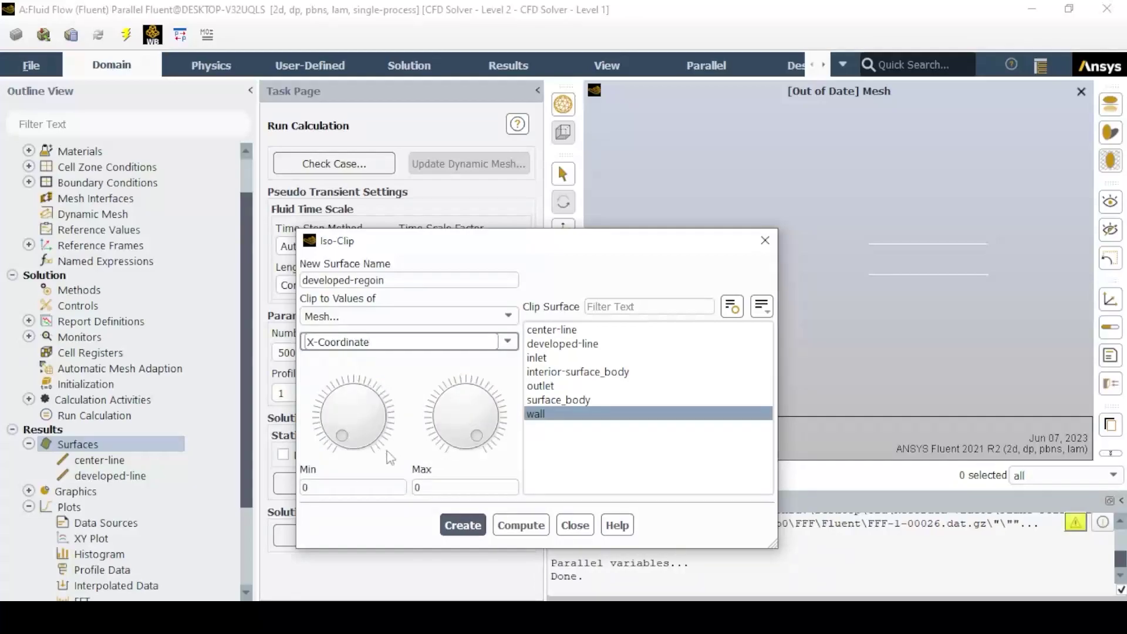
# Step: Set the clip range to Min 0.5 and Max 1, then create the developed-regoin surface
pyautogui.doubleClick(352, 487)
pyautogui.write('0.5')
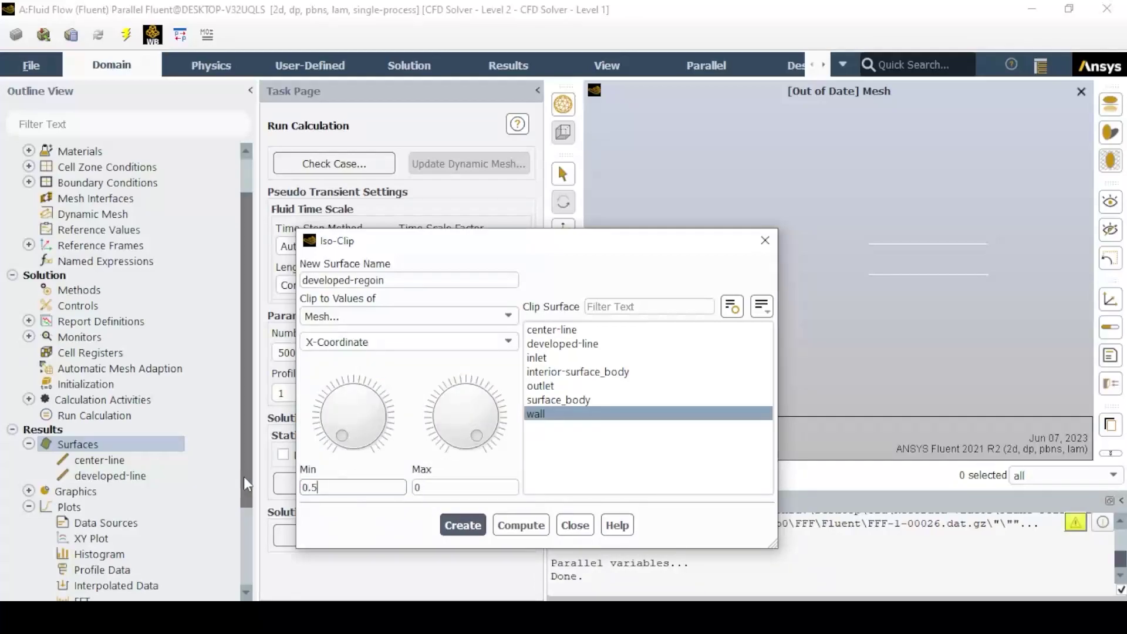
pyautogui.press('Tab')
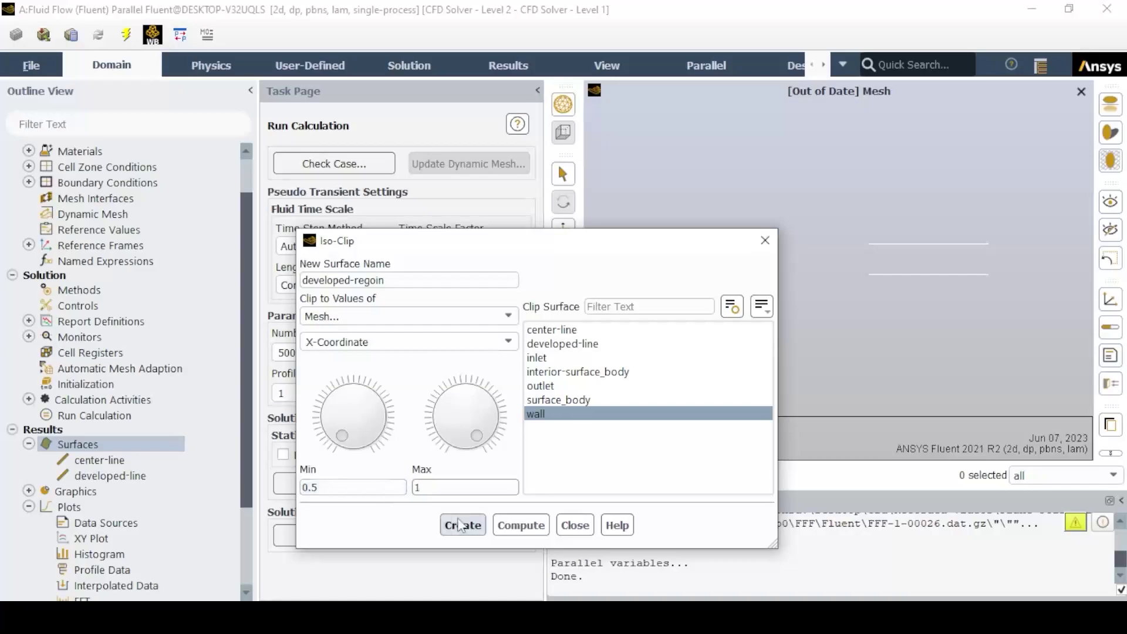
pyautogui.click(464, 525)
pyautogui.click(575, 524)
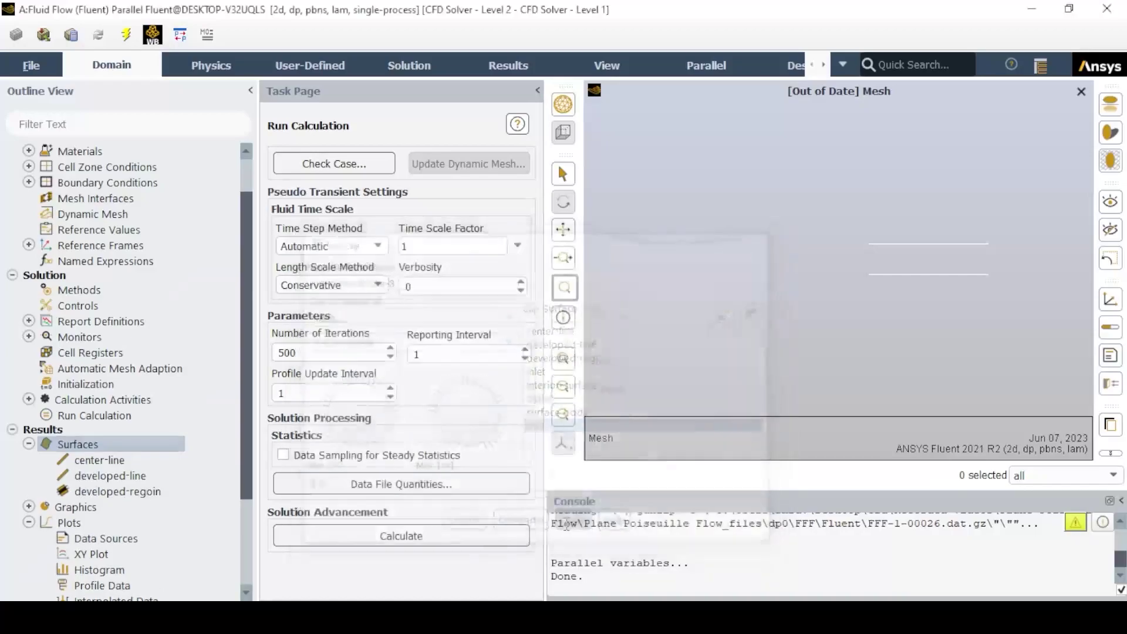
pyautogui.click(100, 460)
# Step: Display the three new surfaces in the mesh view
pyautogui.keyDown('shift'); pyautogui.click(108, 491); pyautogui.keyUp('shift')
pyautogui.rightClick(107, 477)
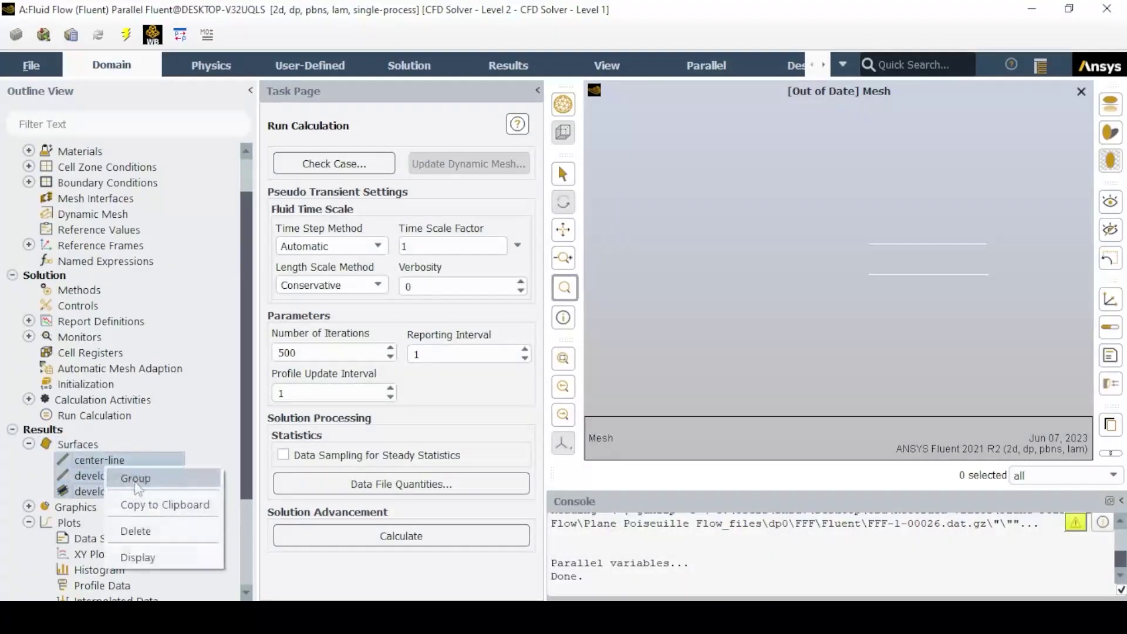
pyautogui.click(144, 557)
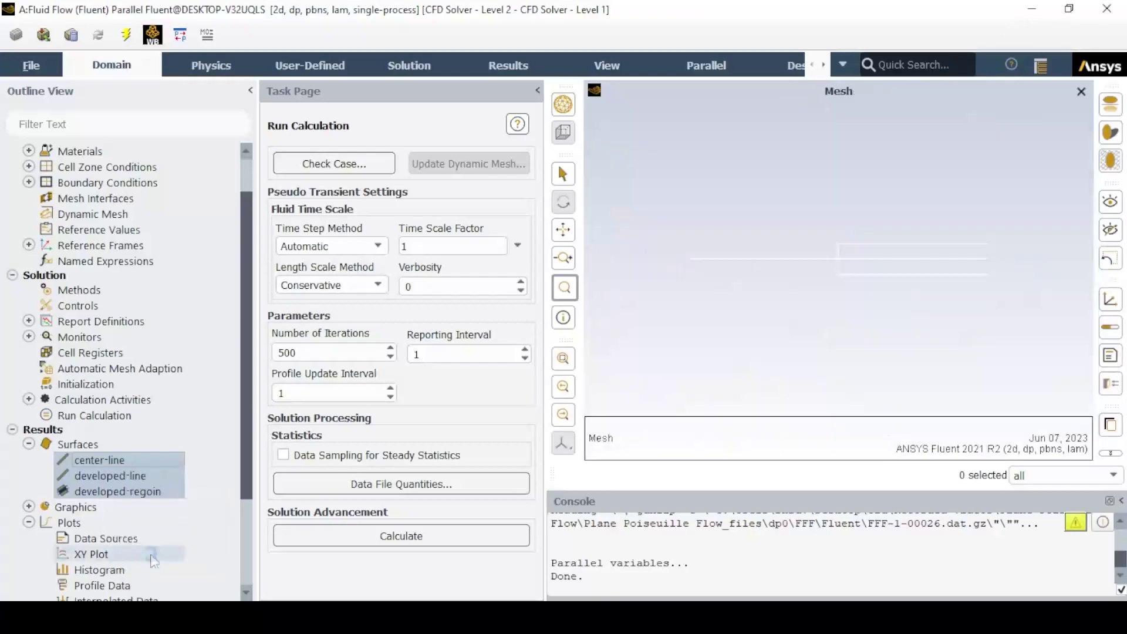
# Step: Create a velocity contour named vel with global range off and draw it
pyautogui.rightClick(82, 535)
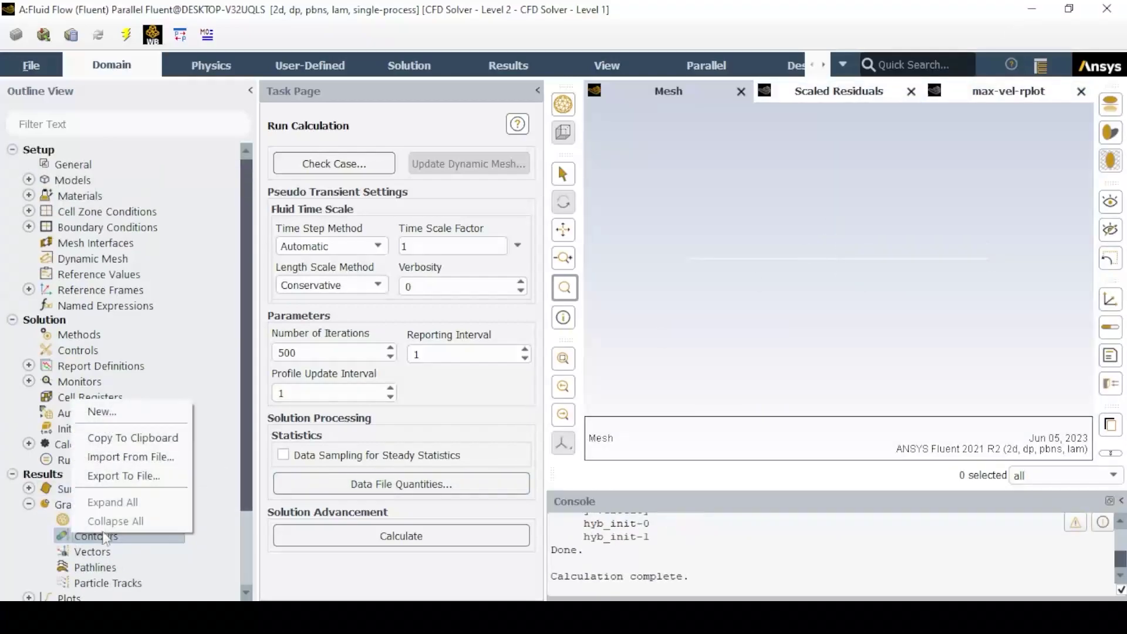
pyautogui.click(102, 411)
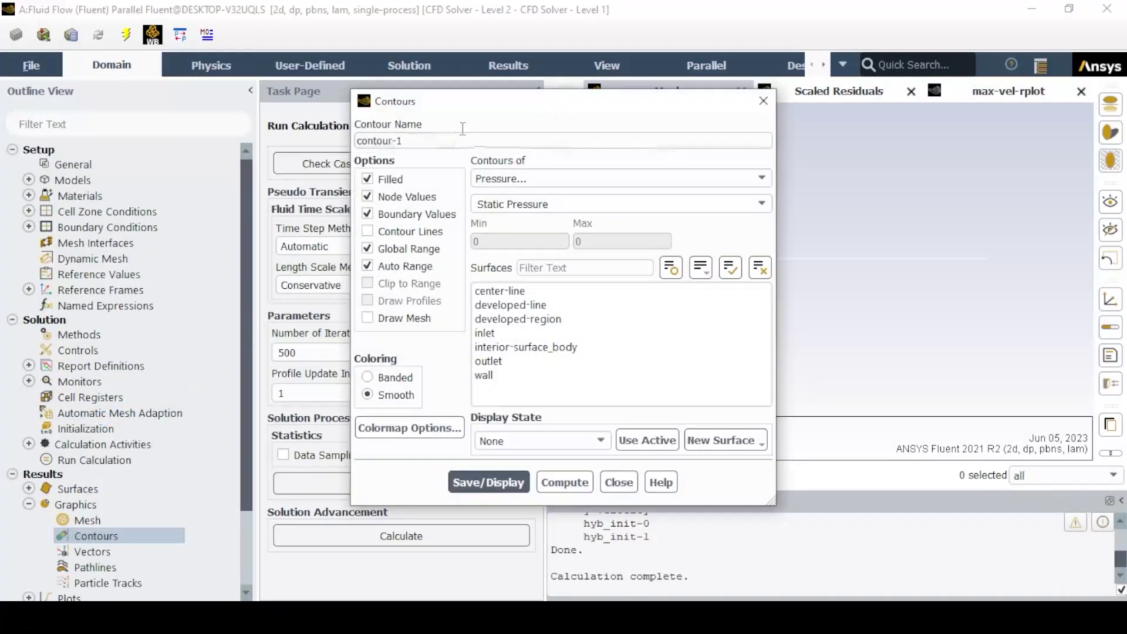
pyautogui.tripleClick(462, 140)
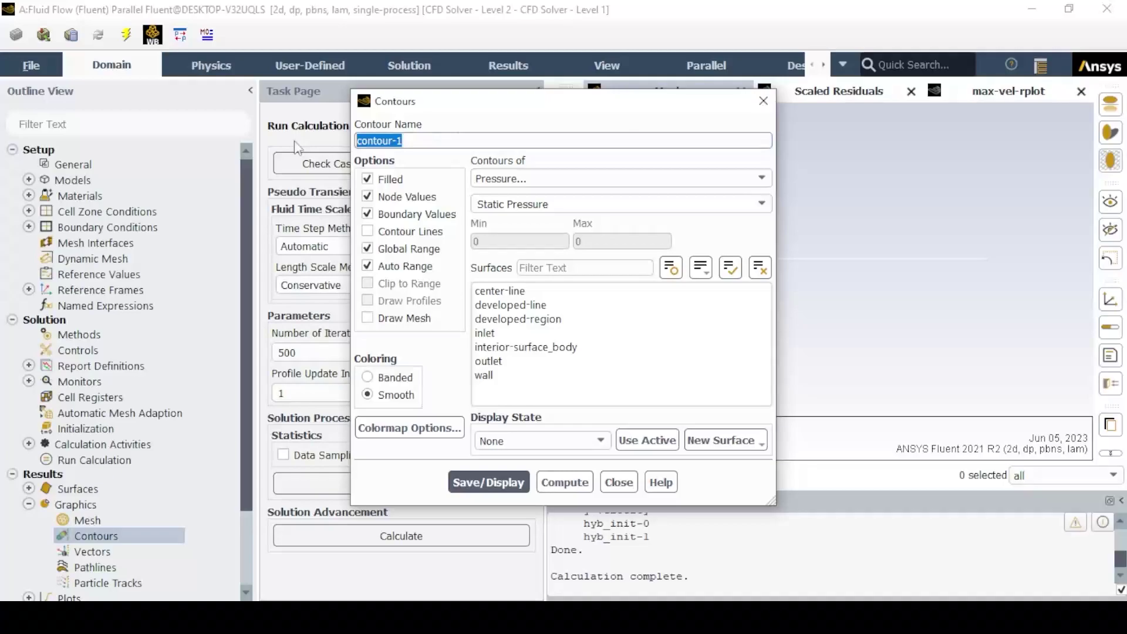
pyautogui.write('vel')
pyautogui.click(563, 178)
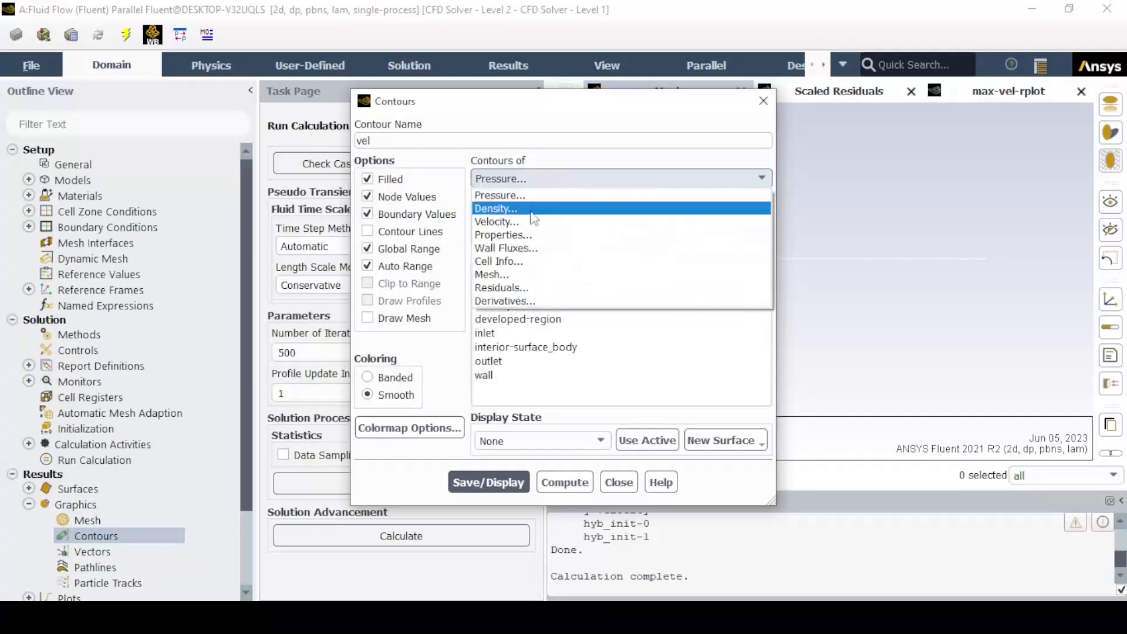
pyautogui.click(528, 216)
pyautogui.moveTo(493, 115); pyautogui.dragTo(223, 113)
pyautogui.click(126, 247)
pyautogui.click(203, 473)
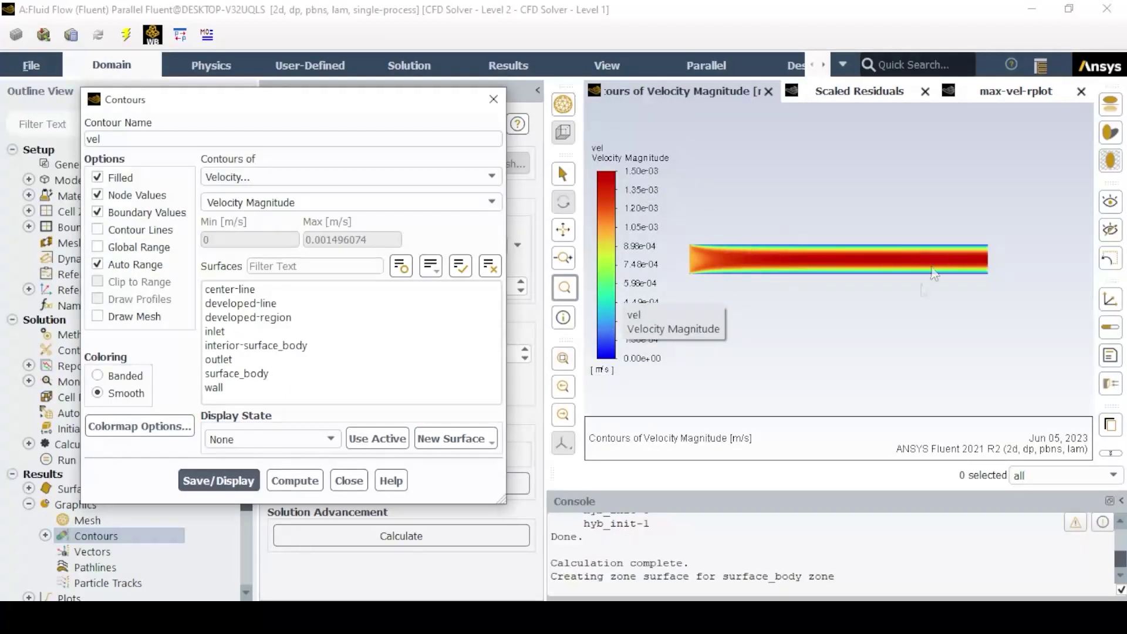
# Step: Close the contour settings and expand Results > Plots in the outline
pyautogui.click(349, 480)
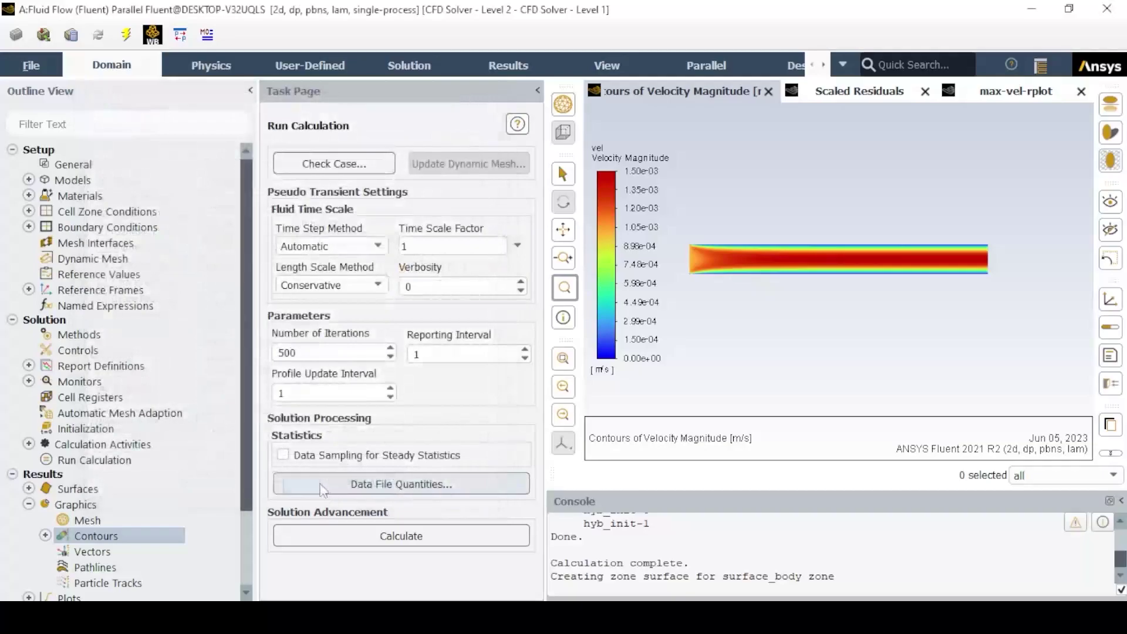
pyautogui.scroll(-2, 85, 508)
pyautogui.click(28, 506)
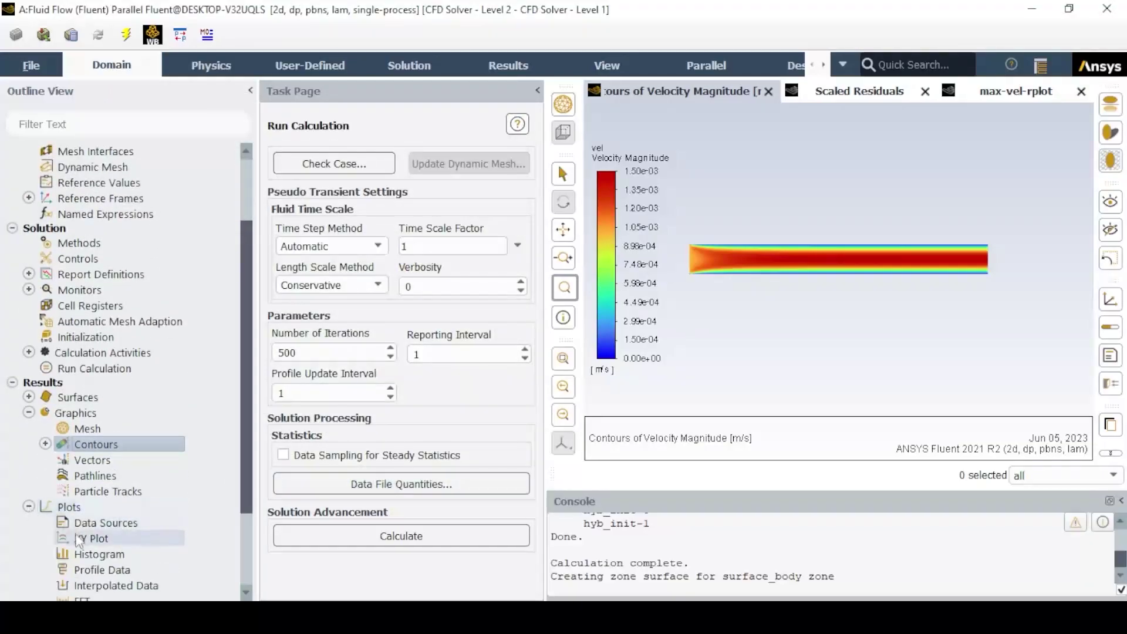
# Step: Create an XY plot named center-line of velocity magnitude along the center-line surface in x
pyautogui.rightClick(91, 538)
pyautogui.click(121, 417)
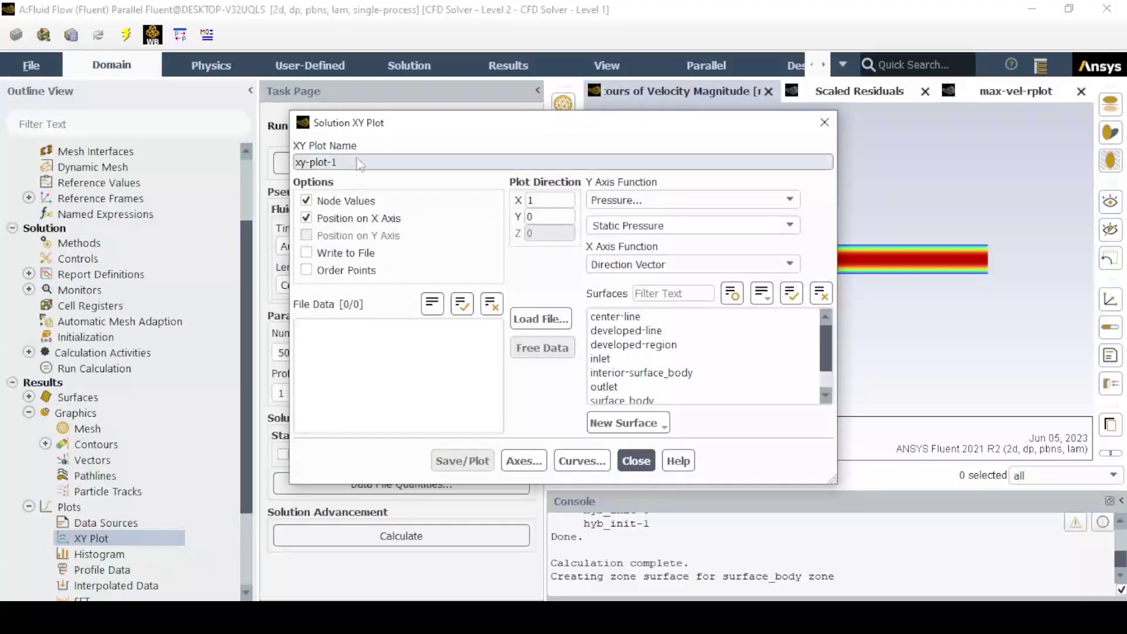
pyautogui.moveTo(352, 162); pyautogui.dragTo(137, 156)
pyautogui.press('BackSpace')
pyautogui.write('center-line')
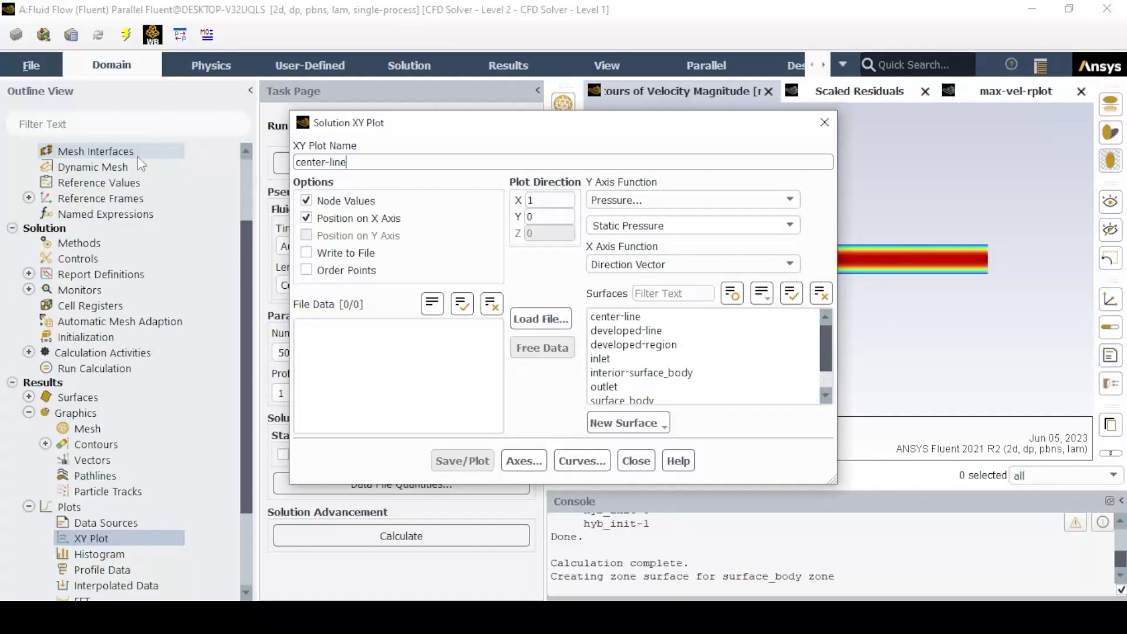
pyautogui.click(615, 316)
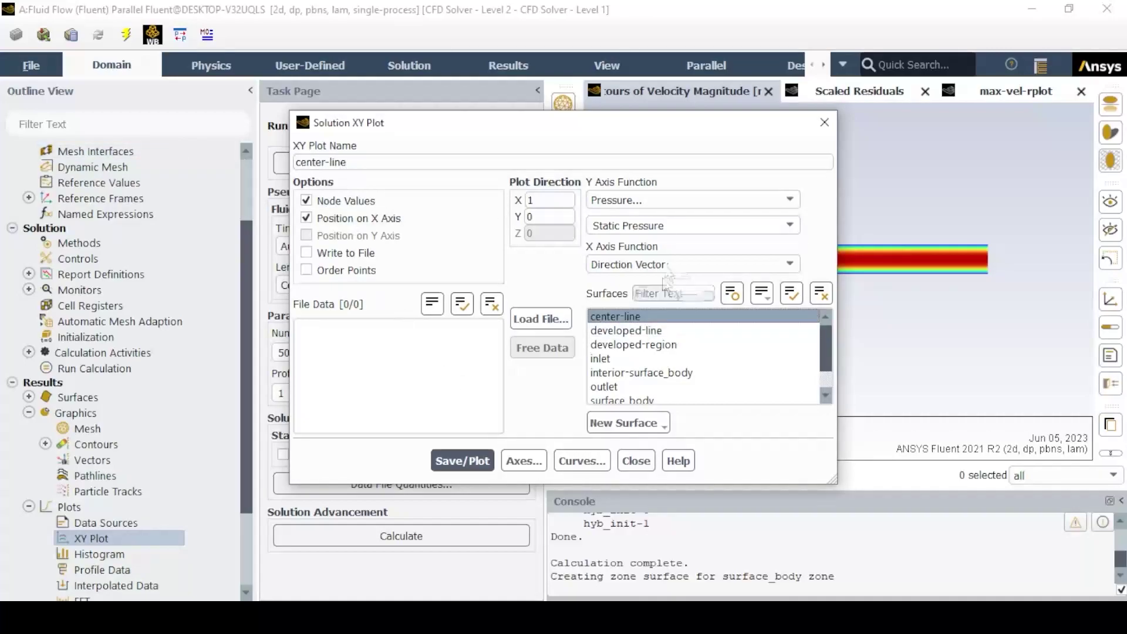
pyautogui.click(660, 202)
pyautogui.click(610, 234)
pyautogui.click(545, 200)
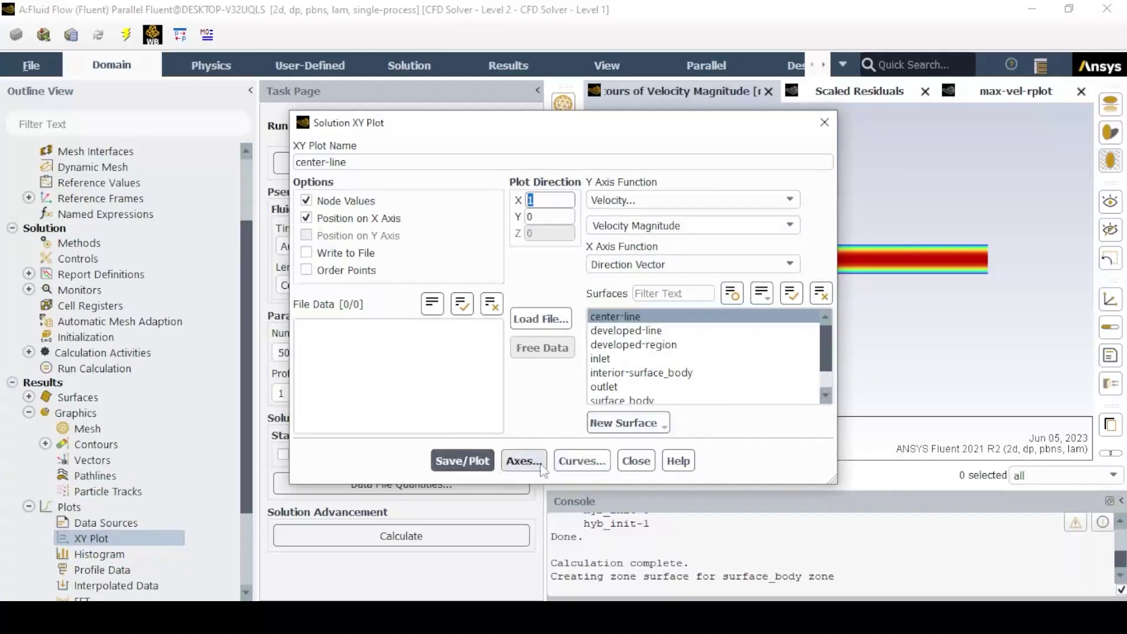
# Step: Style the curve as a continuous line without markers and draw the center-line plot
pyautogui.click(581, 460)
pyautogui.click(549, 337)
pyautogui.click(520, 355)
pyautogui.click(397, 338)
pyautogui.click(390, 369)
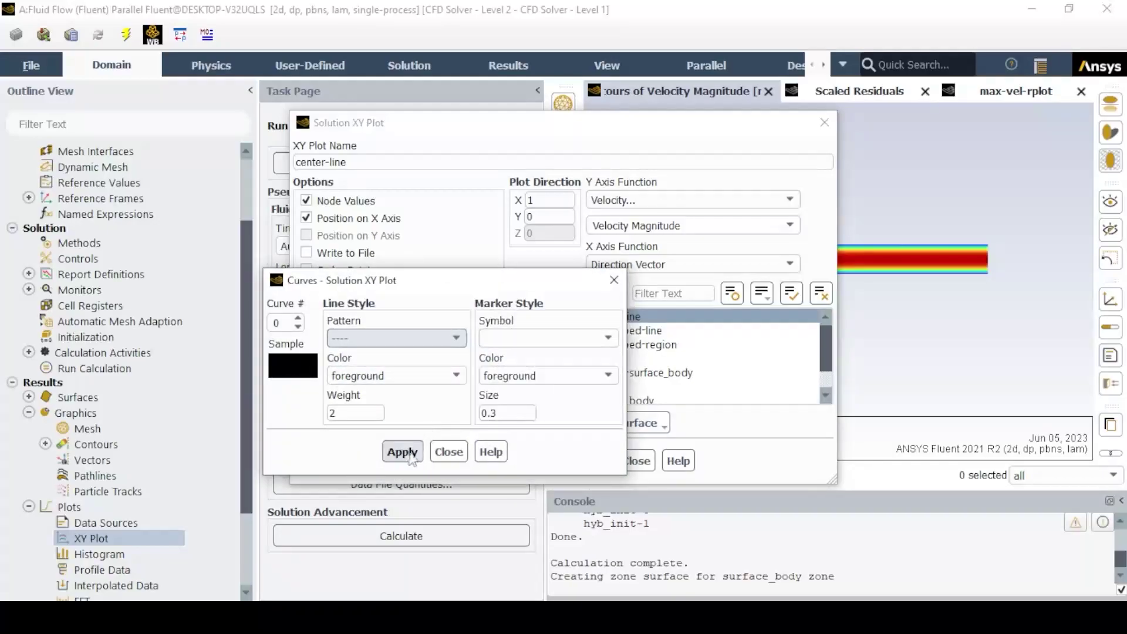
pyautogui.click(364, 446)
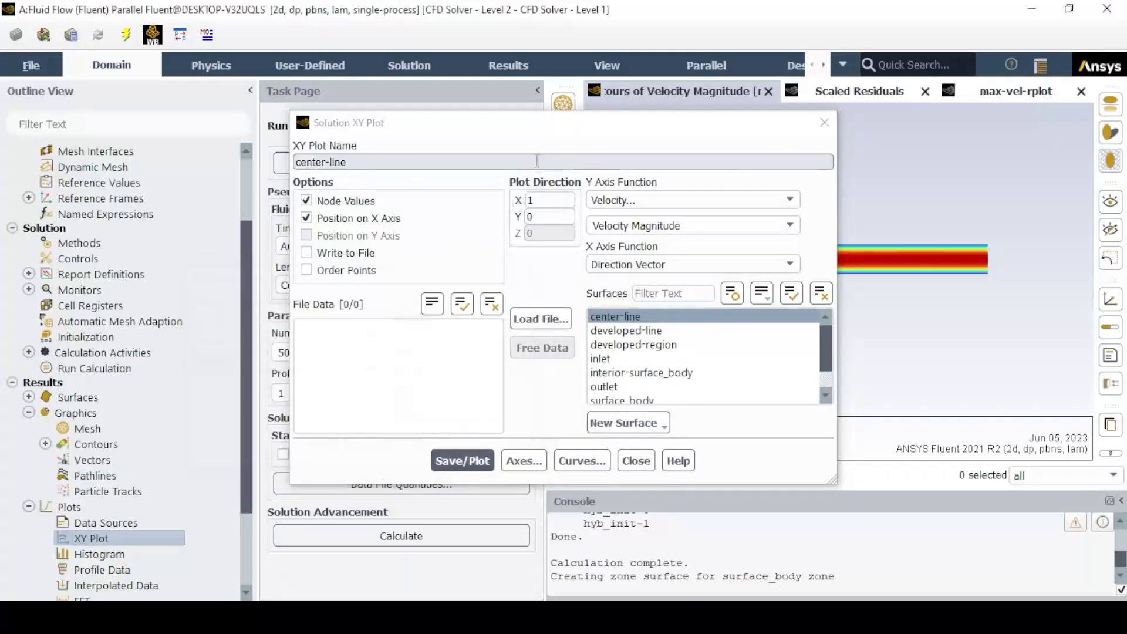
pyautogui.moveTo(489, 130); pyautogui.dragTo(216, 134)
pyautogui.click(201, 457)
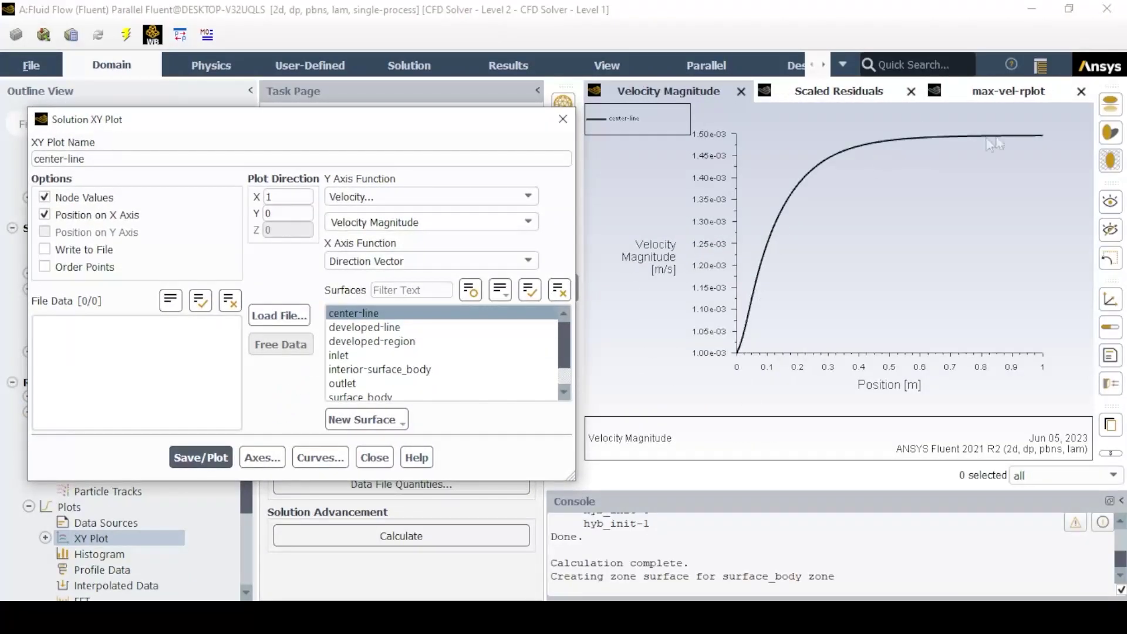
# Step: Skip writing the plot data to file, close the settings, and start another XY plot
pyautogui.click(45, 249)
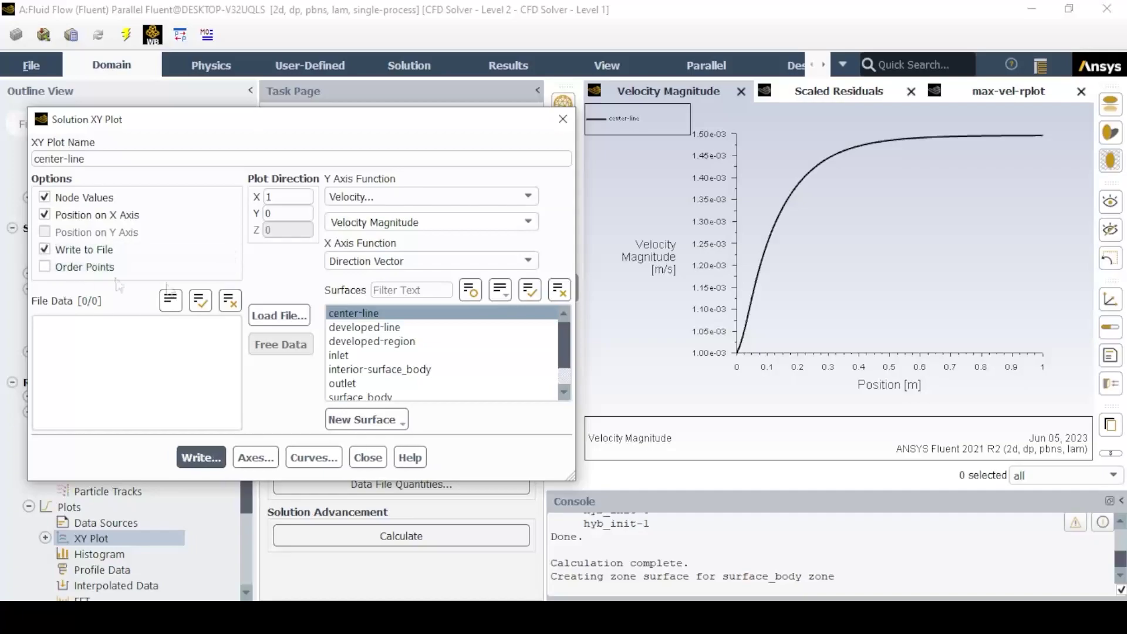
pyautogui.click(200, 457)
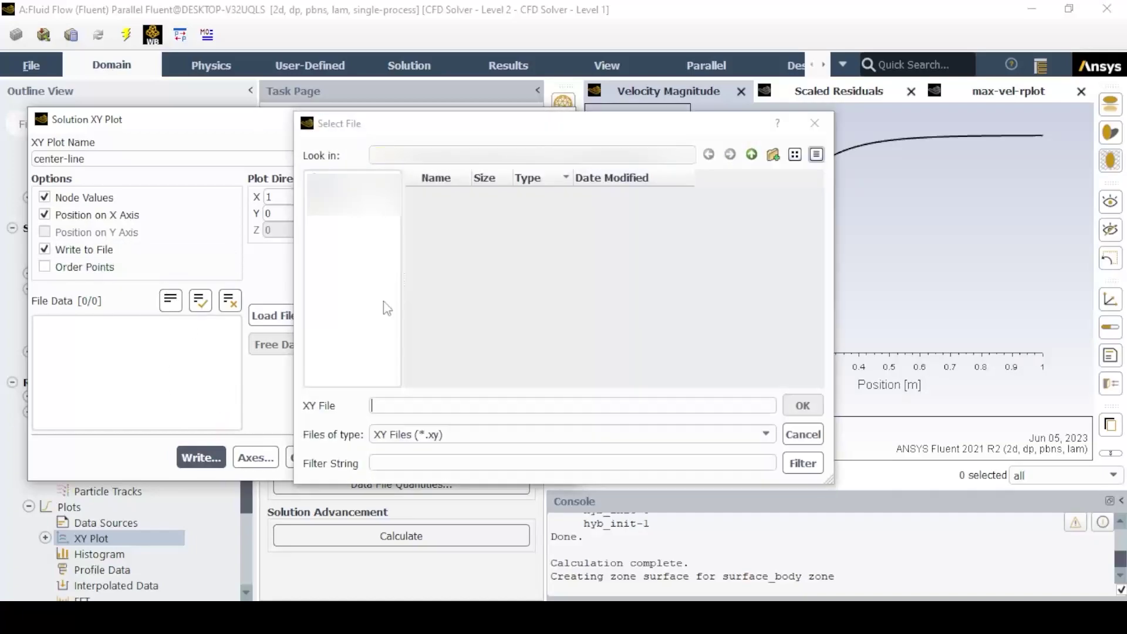
pyautogui.click(803, 435)
pyautogui.click(562, 119)
pyautogui.scroll(-1, 68, 534)
pyautogui.rightClick(105, 499)
pyautogui.click(131, 500)
# Step: Name the plot vel-profile, plotting velocity magnitude with direction X=0, Y=1
pyautogui.tripleClick(175, 160)
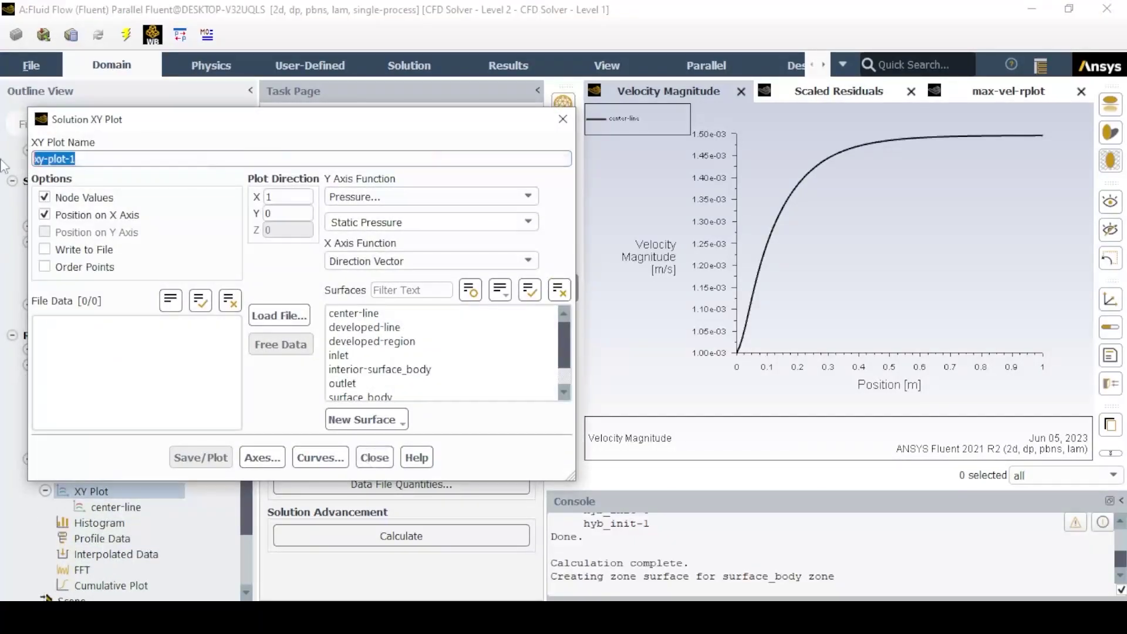
pyautogui.press('BackSpace')
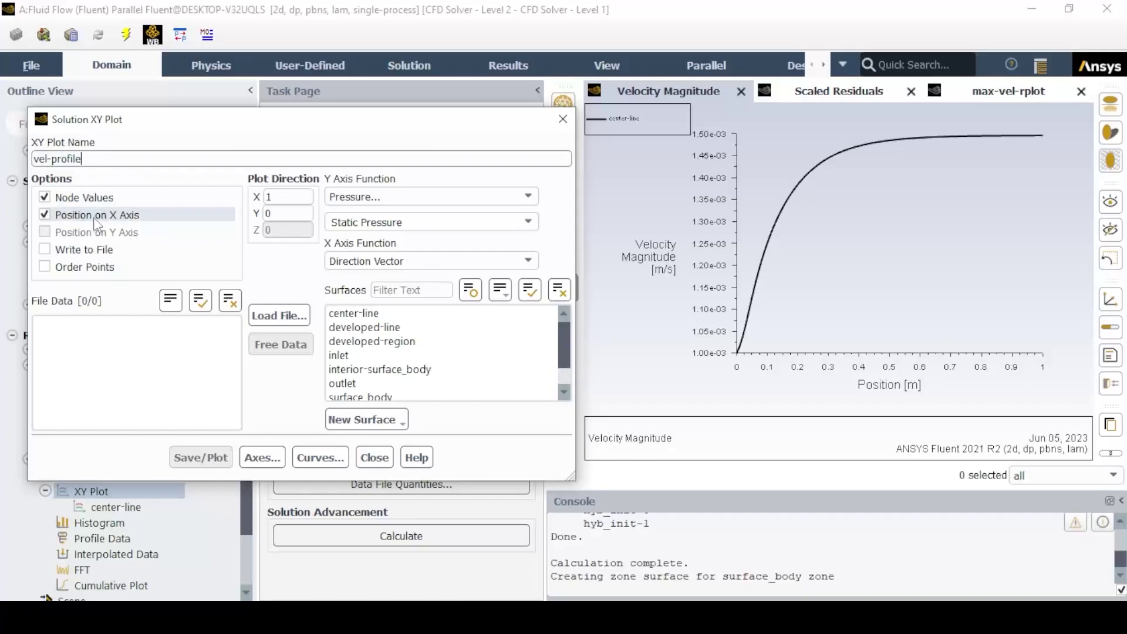
pyautogui.click(367, 197)
pyautogui.click(381, 245)
pyautogui.doubleClick(288, 196)
pyautogui.write('-')
pyautogui.doubleClick(287, 197)
pyautogui.write('0')
pyautogui.doubleClick(287, 213)
pyautogui.write('1')
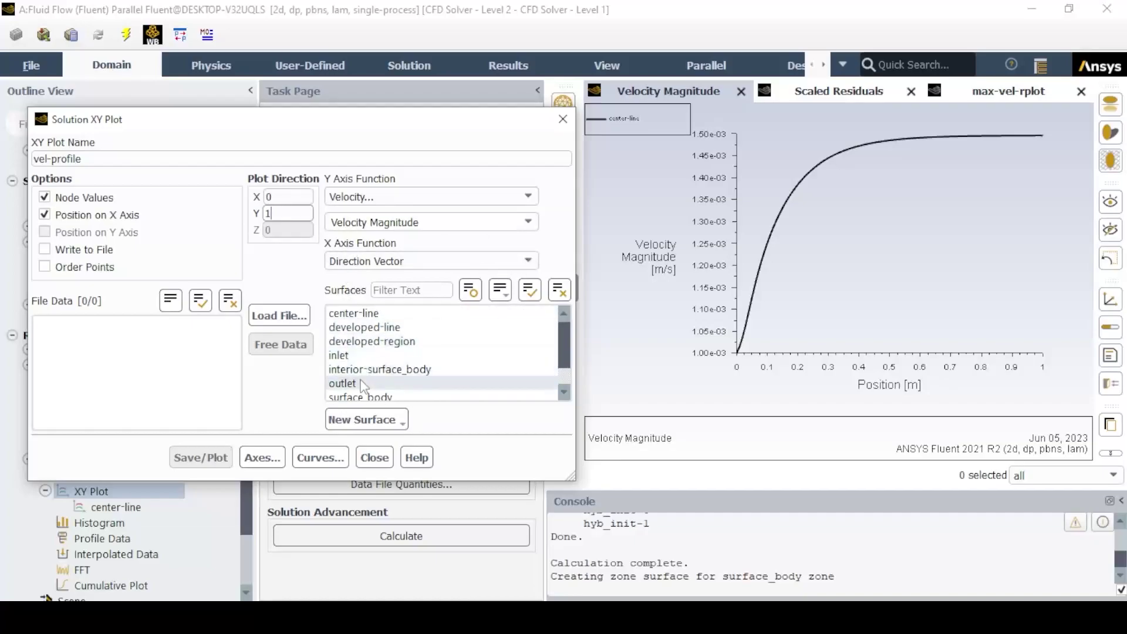
# Step: Select the outlet, set a marker-free line curve style, and draw the velocity profile
pyautogui.click(342, 383)
pyautogui.click(317, 457)
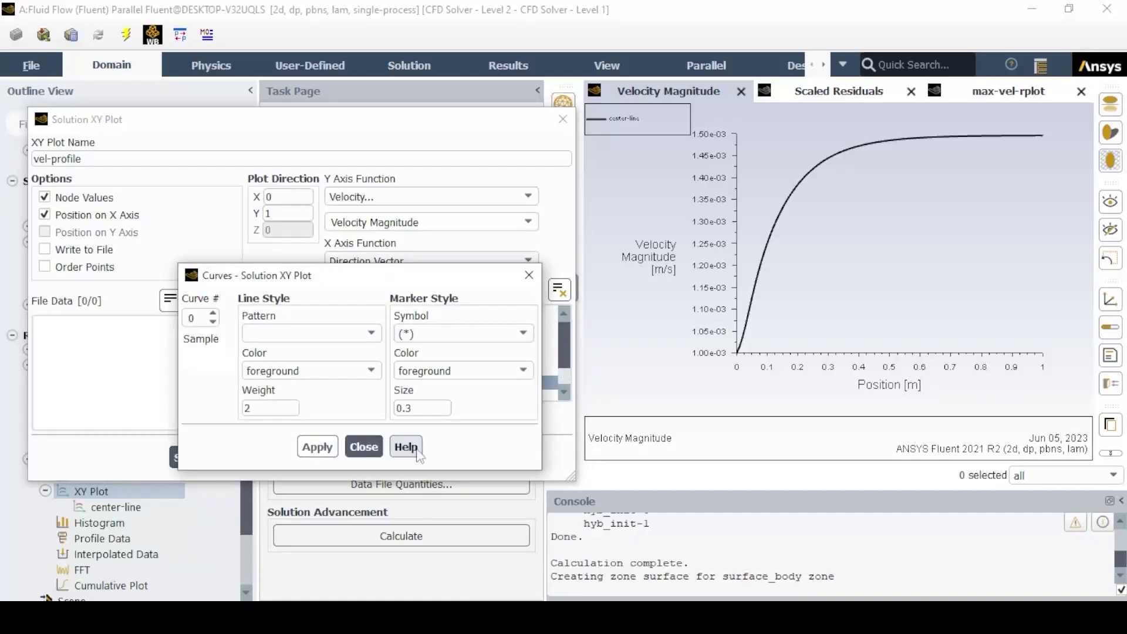
pyautogui.click(434, 333)
pyautogui.click(440, 350)
pyautogui.click(328, 333)
pyautogui.click(321, 354)
pyautogui.click(311, 332)
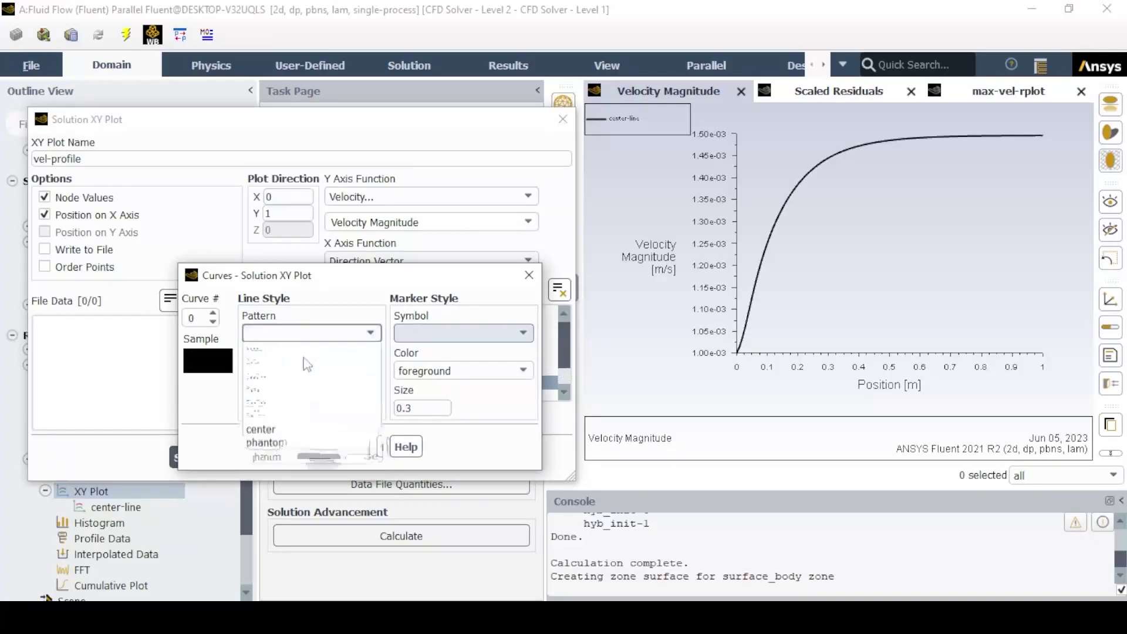
pyautogui.click(296, 375)
pyautogui.click(299, 332)
pyautogui.click(299, 353)
pyautogui.click(317, 447)
pyautogui.click(363, 446)
pyautogui.click(215, 460)
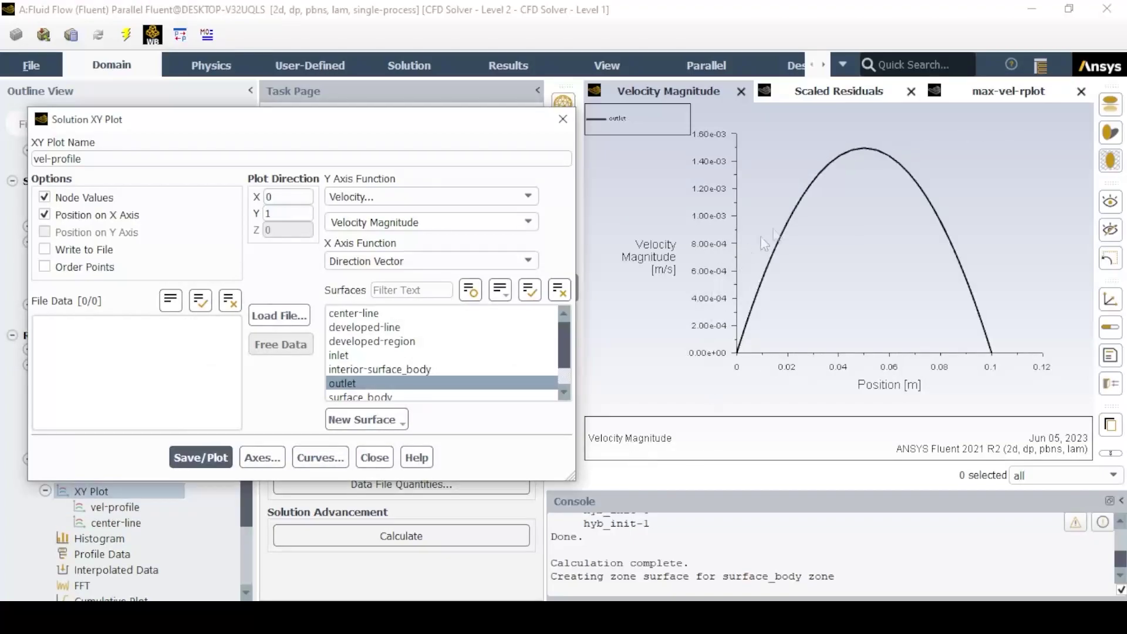
# Step: Close the XY plot settings and collapse the plots and graphics categories
pyautogui.click(385, 457)
pyautogui.click(45, 490)
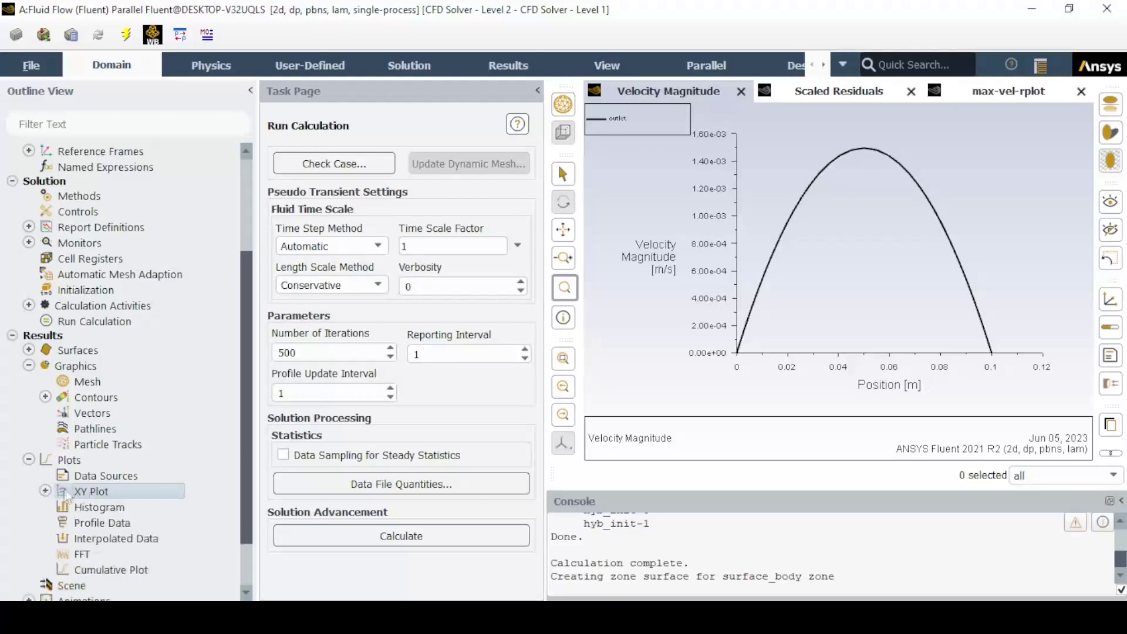
pyautogui.scroll(-1, 84, 482)
pyautogui.click(29, 399)
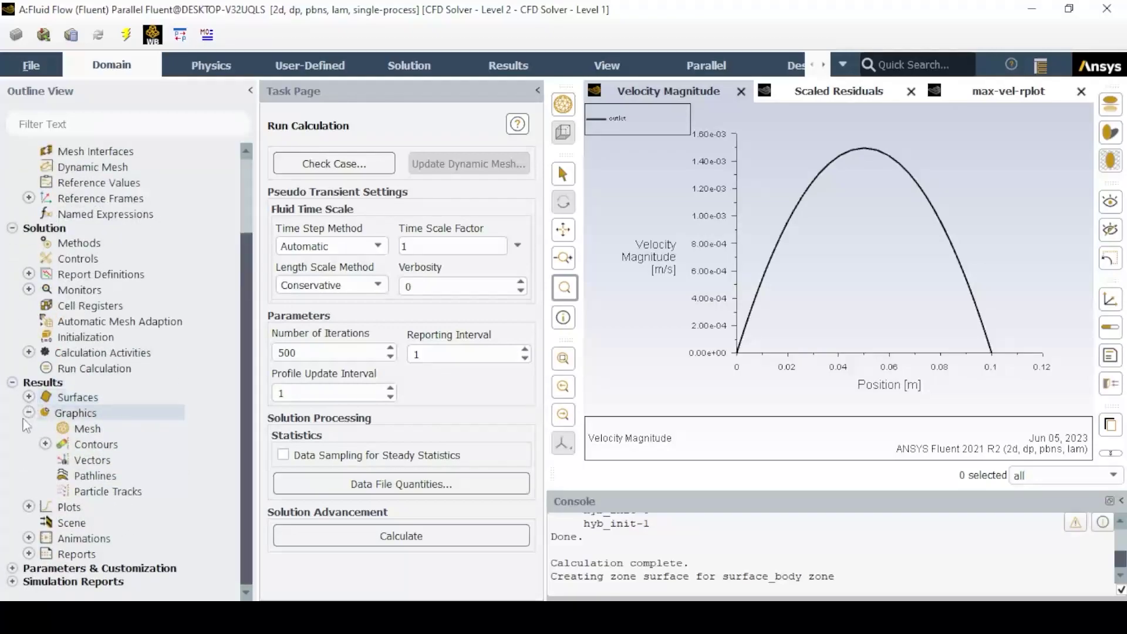
pyautogui.click(29, 414)
# Step: Compute the area-weighted average static pressure on developed-line (0.00047575953 Pa)
pyautogui.click(29, 567)
pyautogui.scroll(-2, 103, 546)
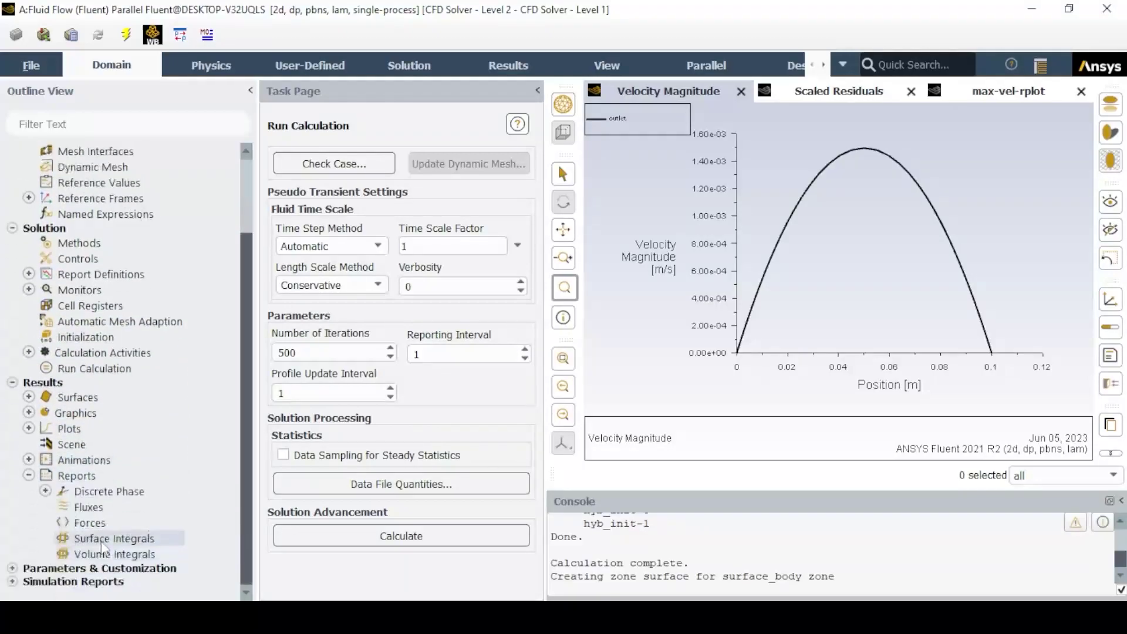
pyautogui.rightClick(84, 540)
pyautogui.click(125, 555)
pyautogui.click(402, 178)
pyautogui.click(404, 206)
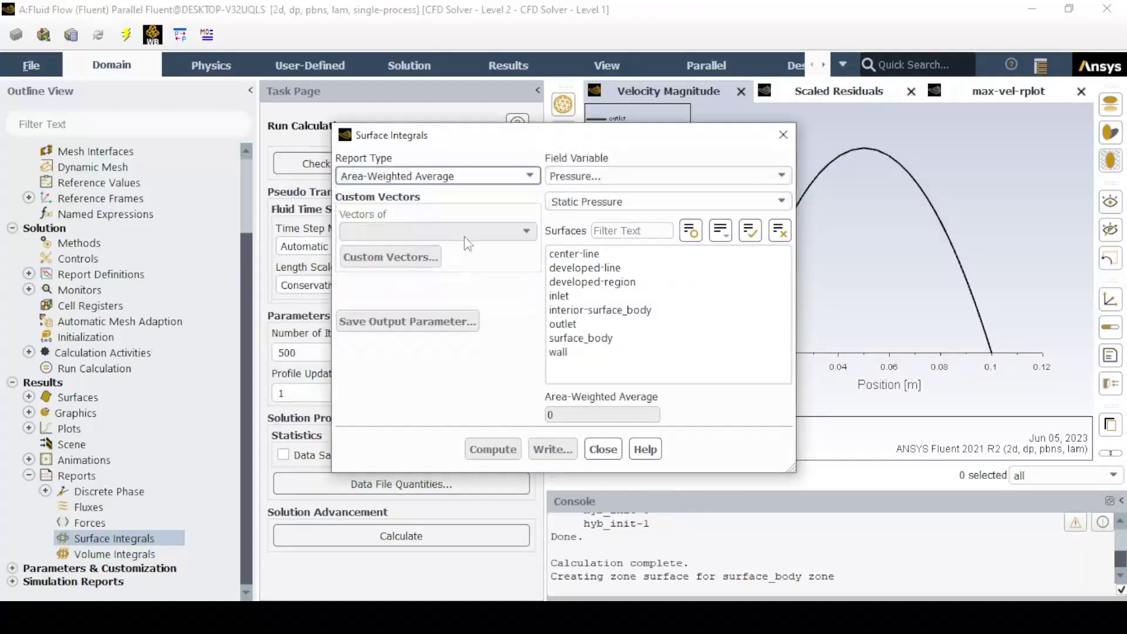
pyautogui.click(591, 270)
pyautogui.moveTo(580, 135); pyautogui.dragTo(512, 127)
pyautogui.click(425, 442)
pyautogui.moveTo(558, 407); pyautogui.dragTo(483, 407)
pyautogui.click(422, 406)
# Step: Compute the area-weighted average wall shear stress on developed-region (6.0036024e-05 Pa)
pyautogui.click(607, 170)
pyautogui.click(578, 234)
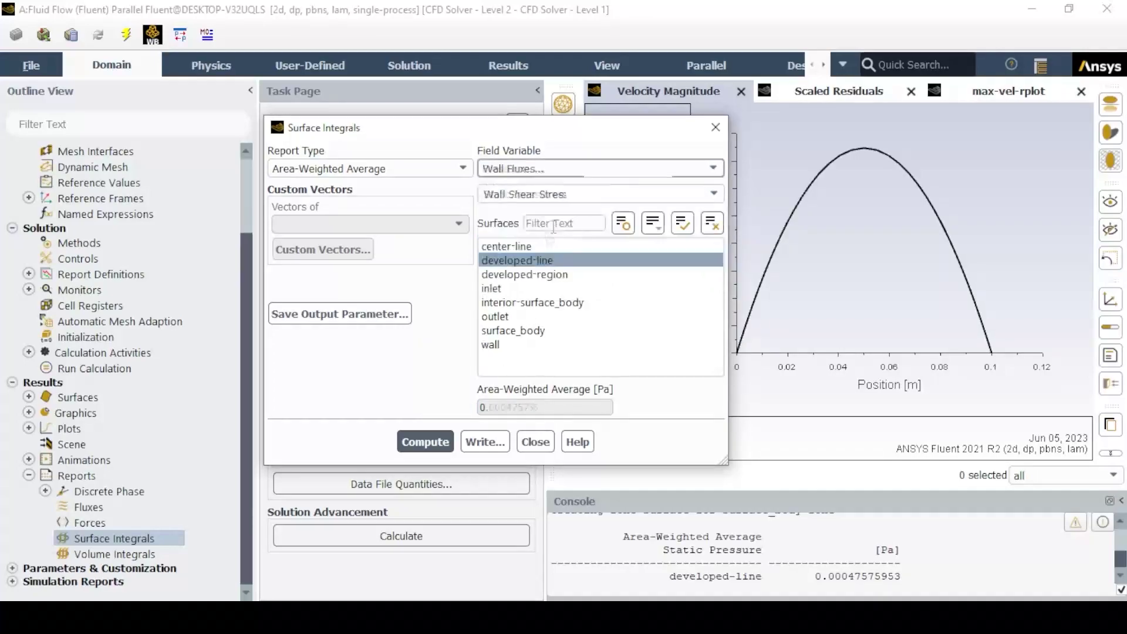
pyautogui.click(516, 260)
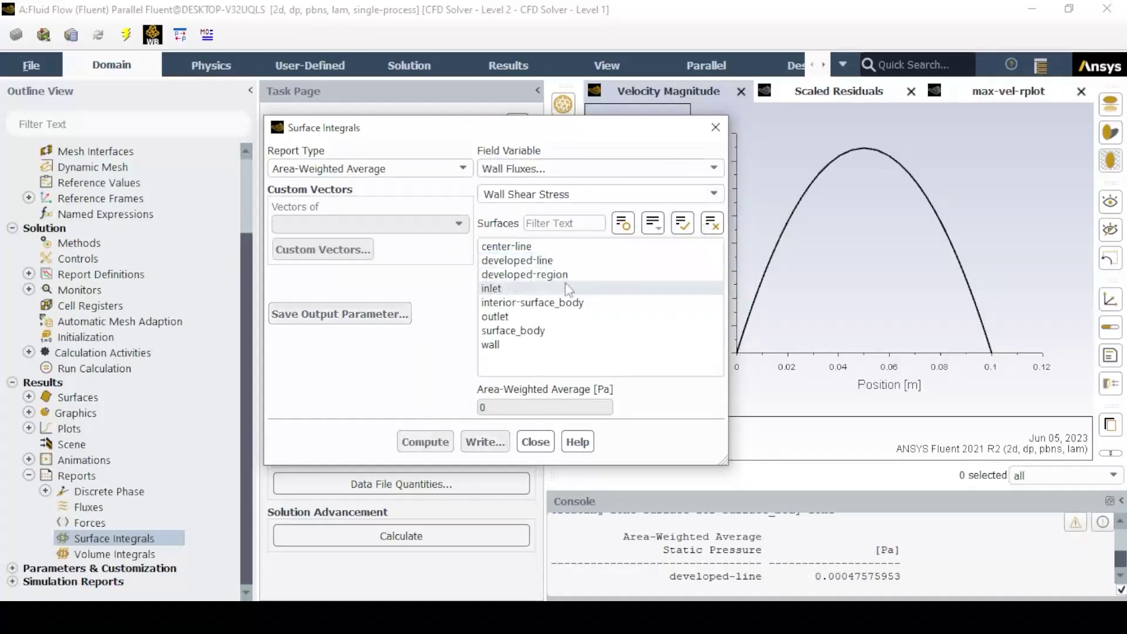
pyautogui.click(524, 274)
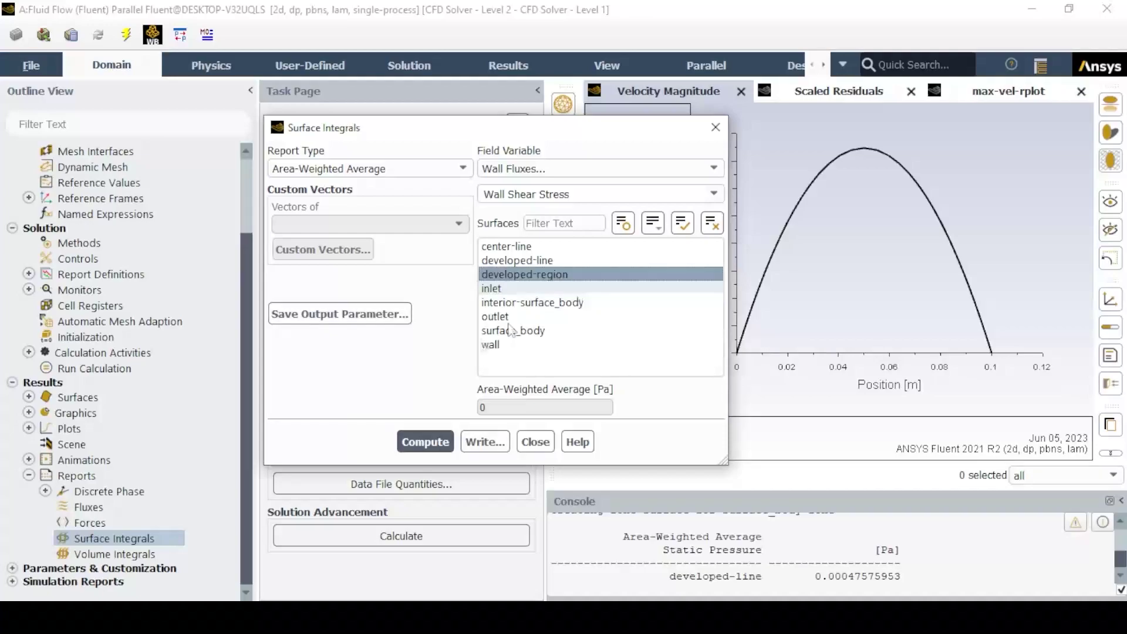
pyautogui.click(426, 441)
pyautogui.moveTo(549, 407); pyautogui.dragTo(476, 413)
pyautogui.click(529, 414)
pyautogui.moveTo(560, 409); pyautogui.dragTo(478, 411)
pyautogui.click(458, 410)
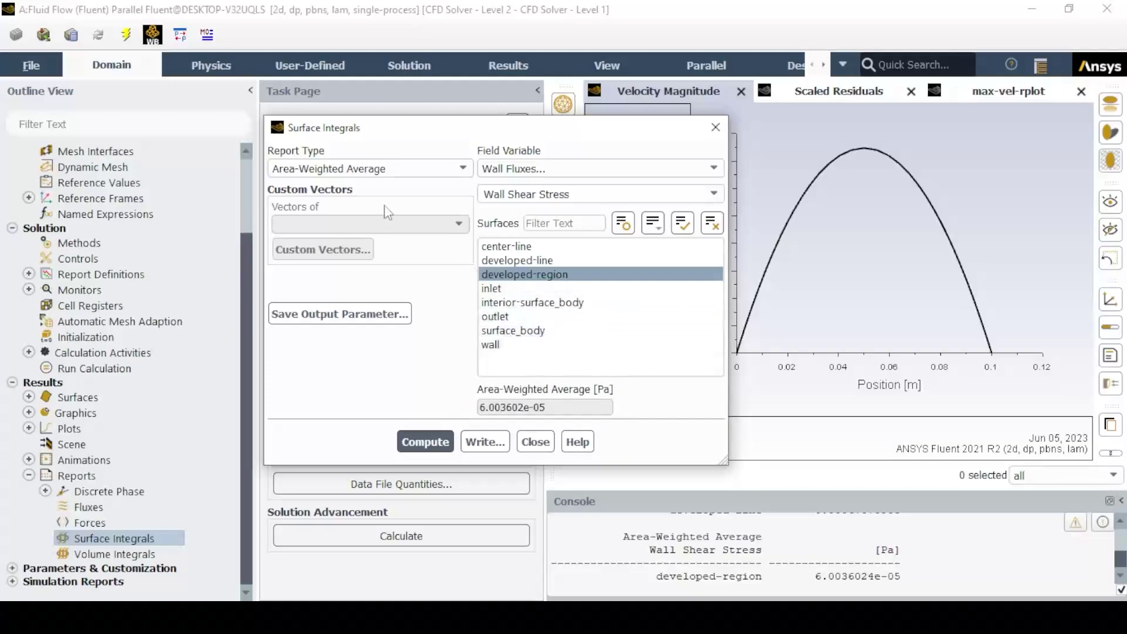